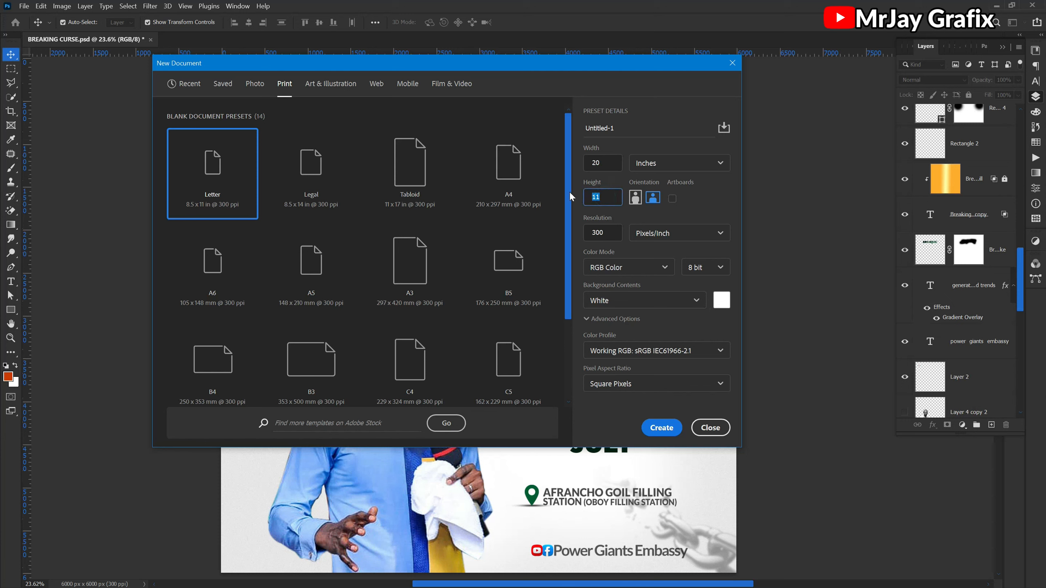
# Step: Create a new 20 by 20 inch document at 300 pixels/inch in RGB Color with a white background
pyautogui.write('20')
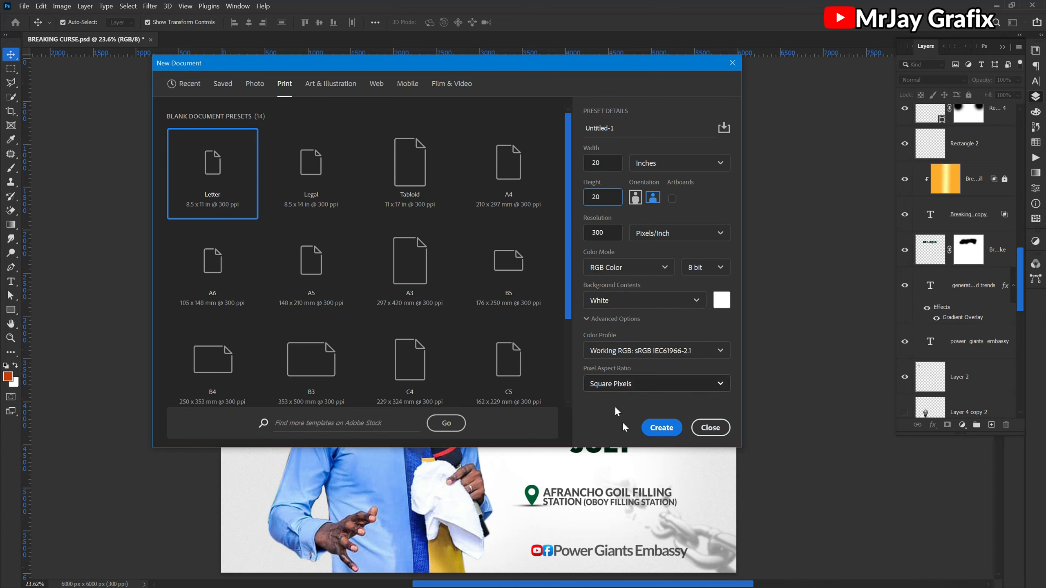
pyautogui.click(662, 428)
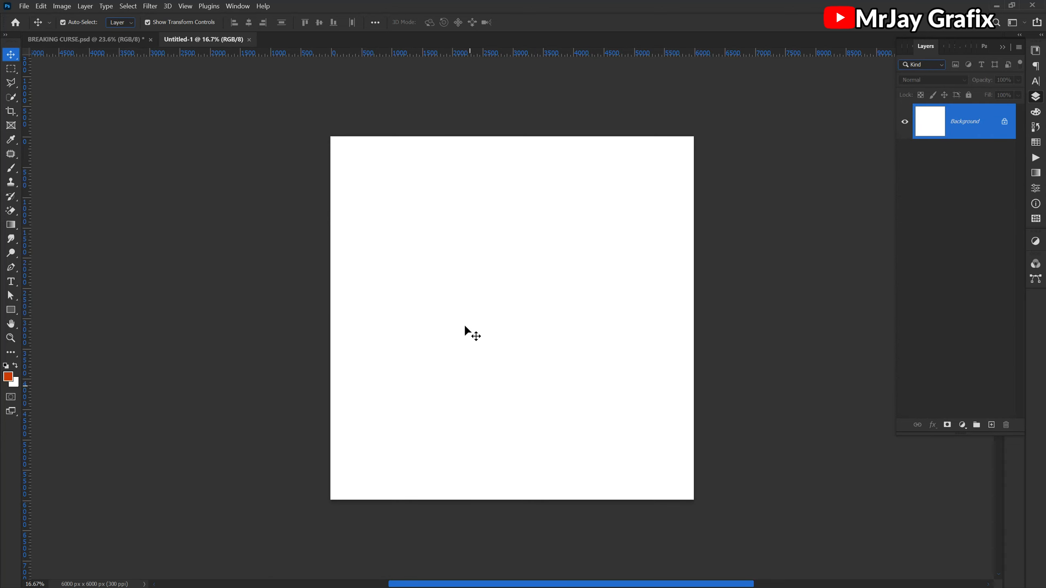
pyautogui.scroll(2, 453, 326)
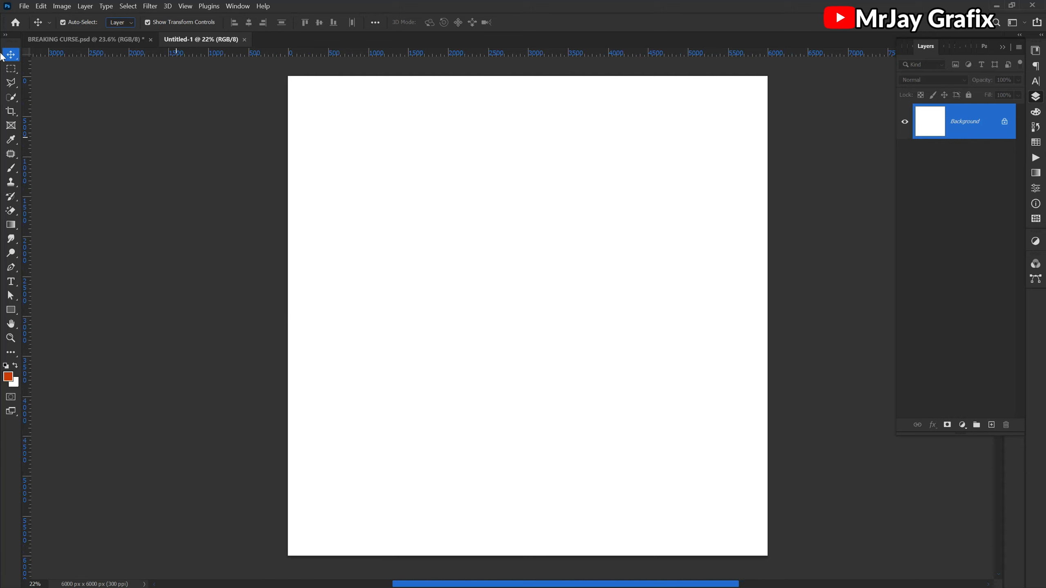
# Step: Arrange the new blank document side by side with the BREAKING CURSE.psd flyer in a split view
pyautogui.click(74, 40)
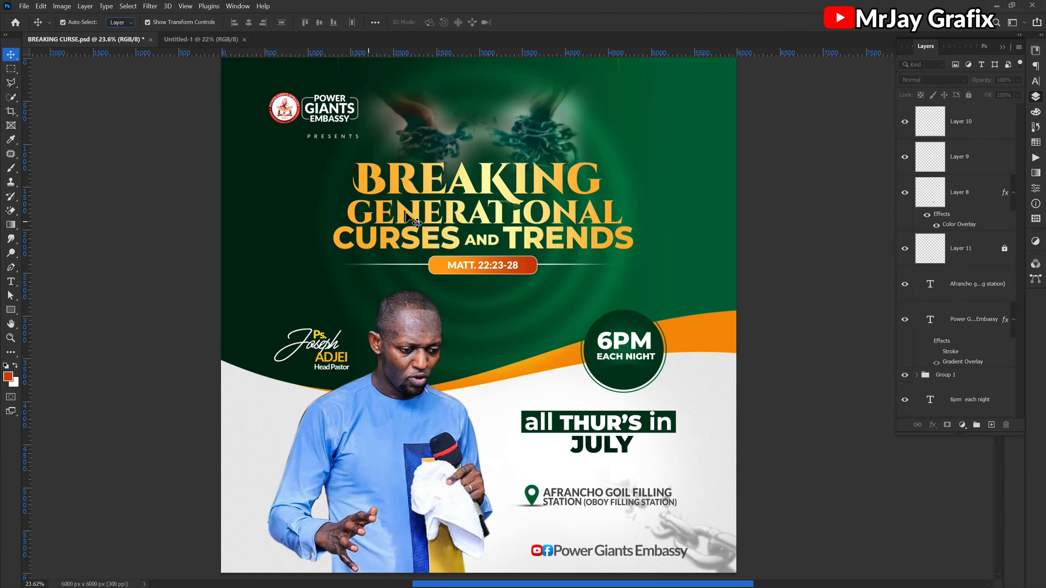
pyautogui.click(213, 40)
pyautogui.moveTo(211, 43); pyautogui.dragTo(756, 118)
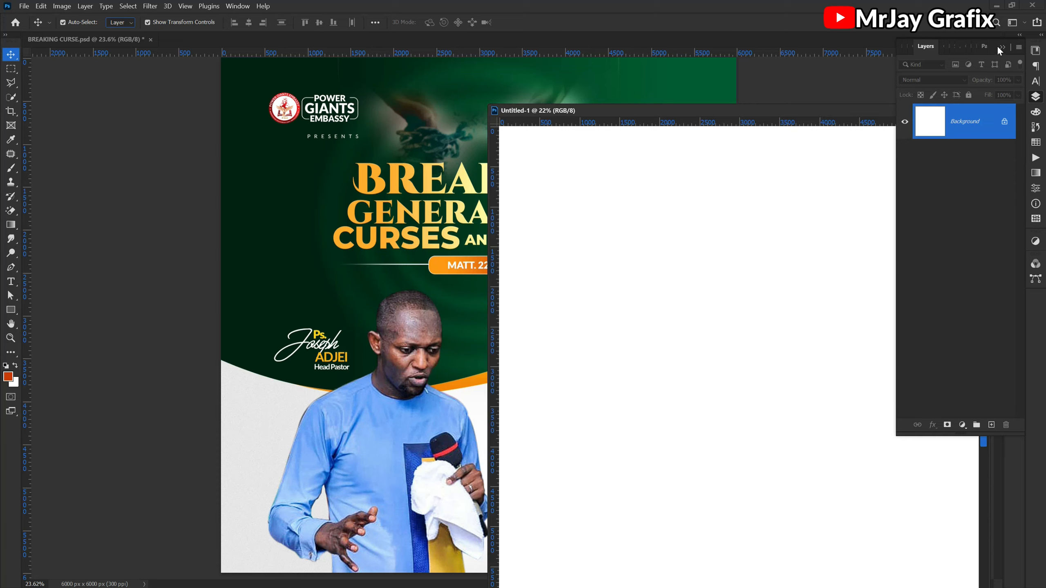
pyautogui.click(999, 47)
pyautogui.moveTo(884, 111); pyautogui.dragTo(1001, 101)
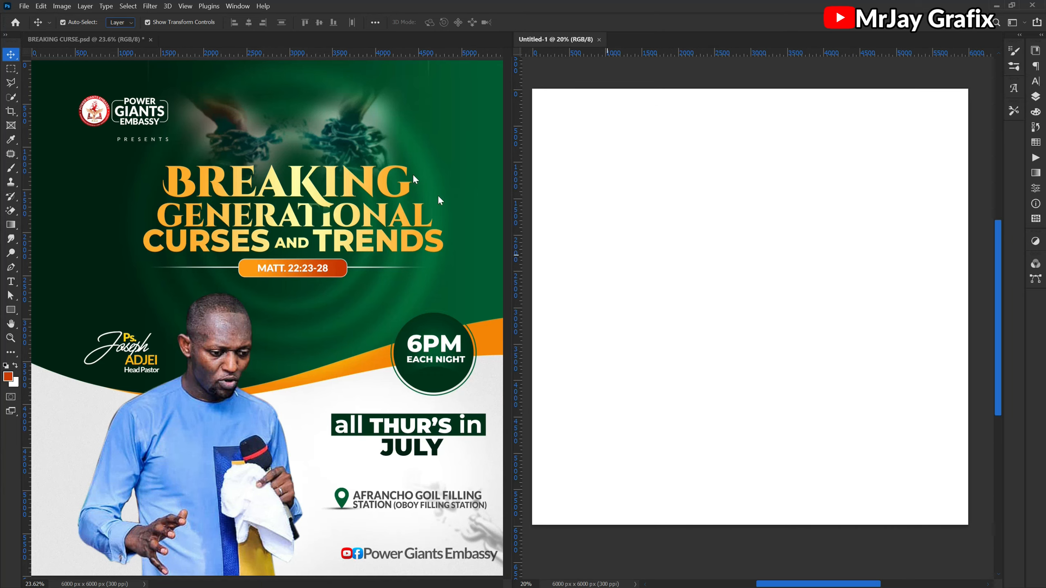
# Step: Widen the blank document's pane and adjust both zoom levels so the flyer and the empty canvas are fully visible
pyautogui.scroll(-1, 330, 261)
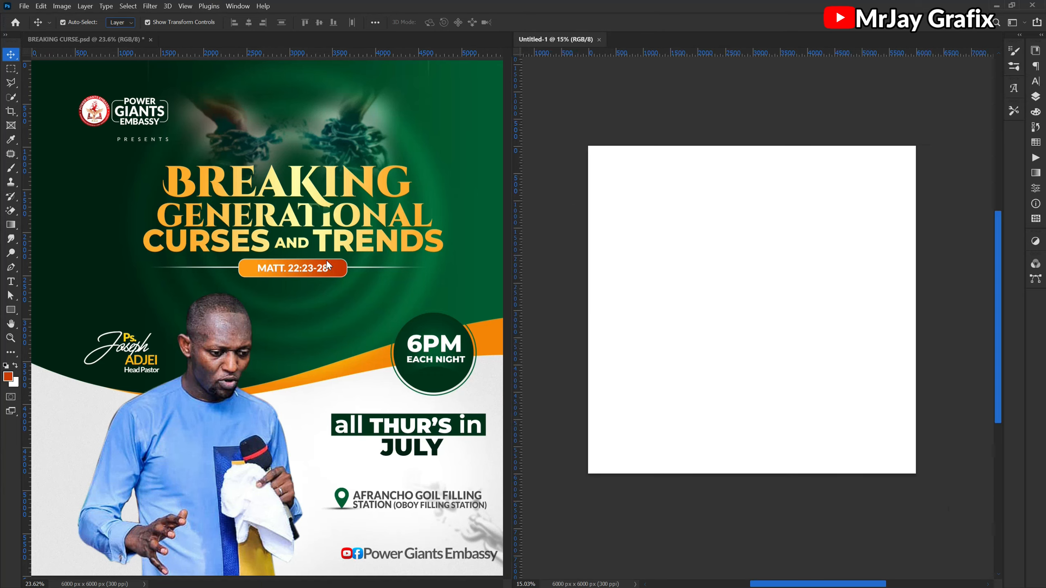
pyautogui.scroll(1, 327, 261)
pyautogui.scroll(-2, 252, 293)
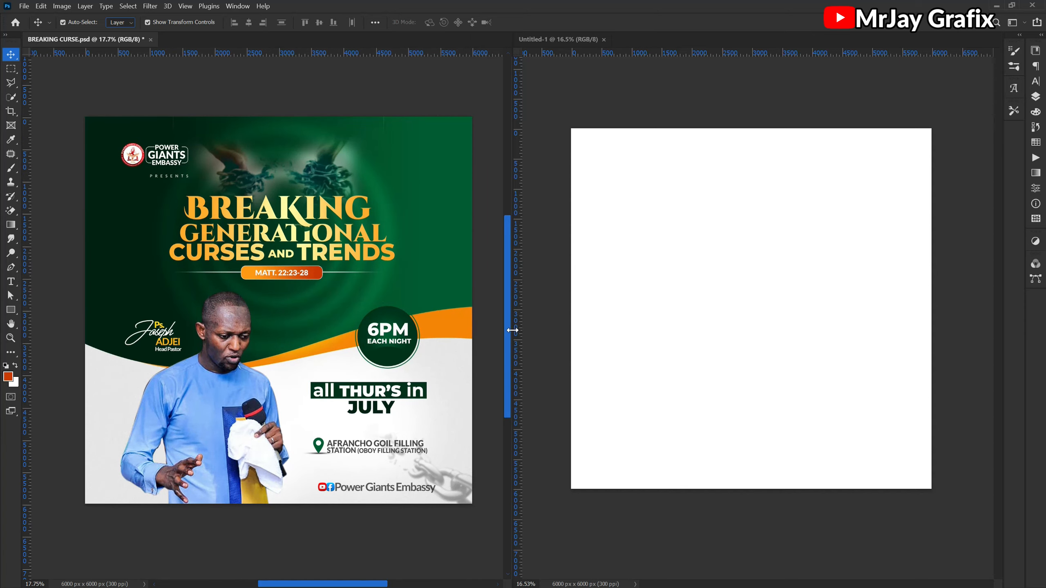
pyautogui.moveTo(512, 330); pyautogui.dragTo(478, 334)
pyautogui.hotkey('ctrl', '0')
pyautogui.scroll(-2, 721, 341)
pyautogui.click(751, 383)
pyautogui.scroll(2, 751, 384)
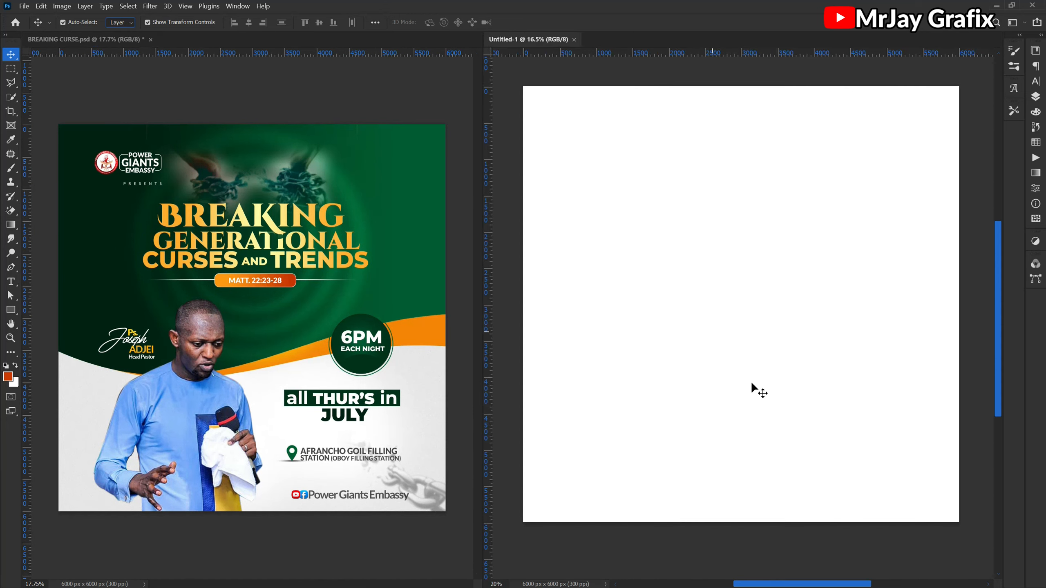
pyautogui.click(189, 400)
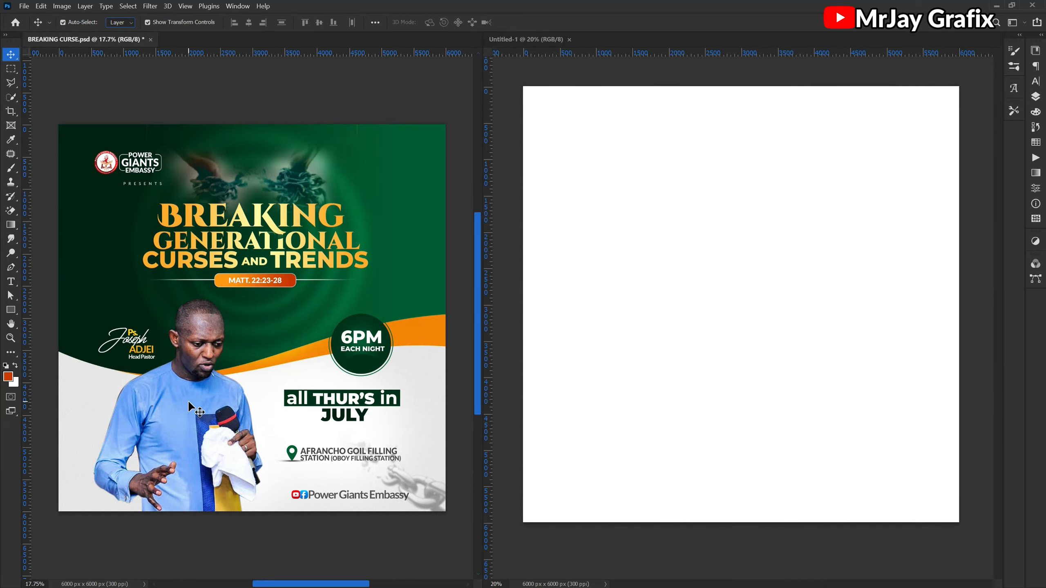
pyautogui.click(698, 294)
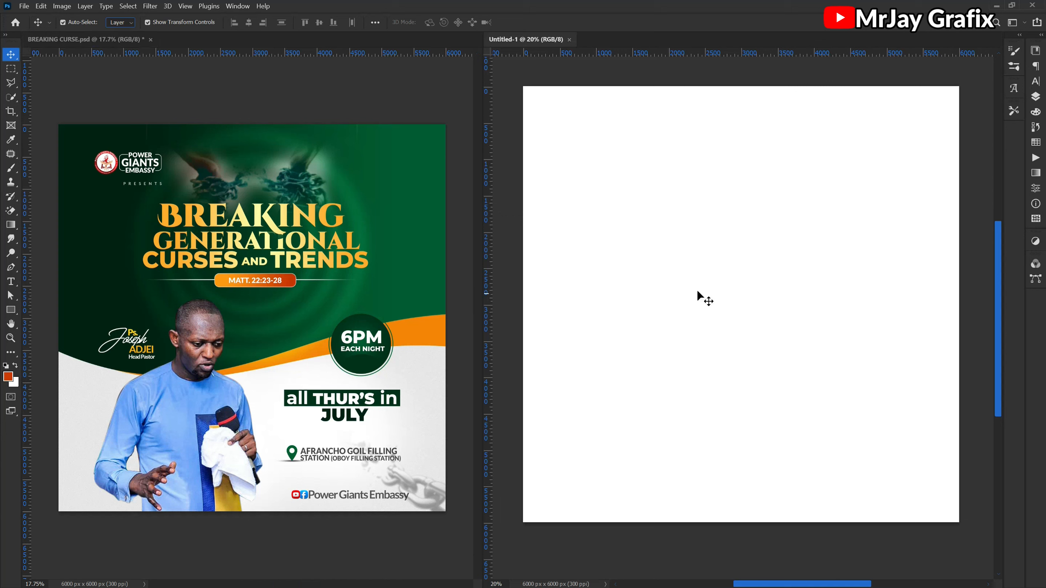
# Step: Draw a filled rectangle of about 6178 by 6115 px covering the whole blank canvas
pyautogui.click(1035, 96)
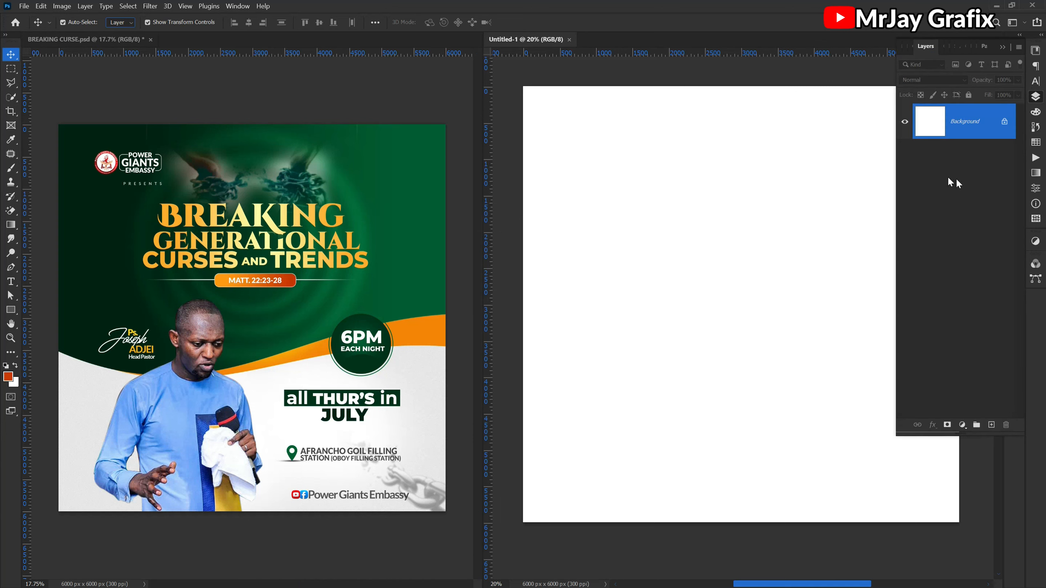
pyautogui.click(16, 315)
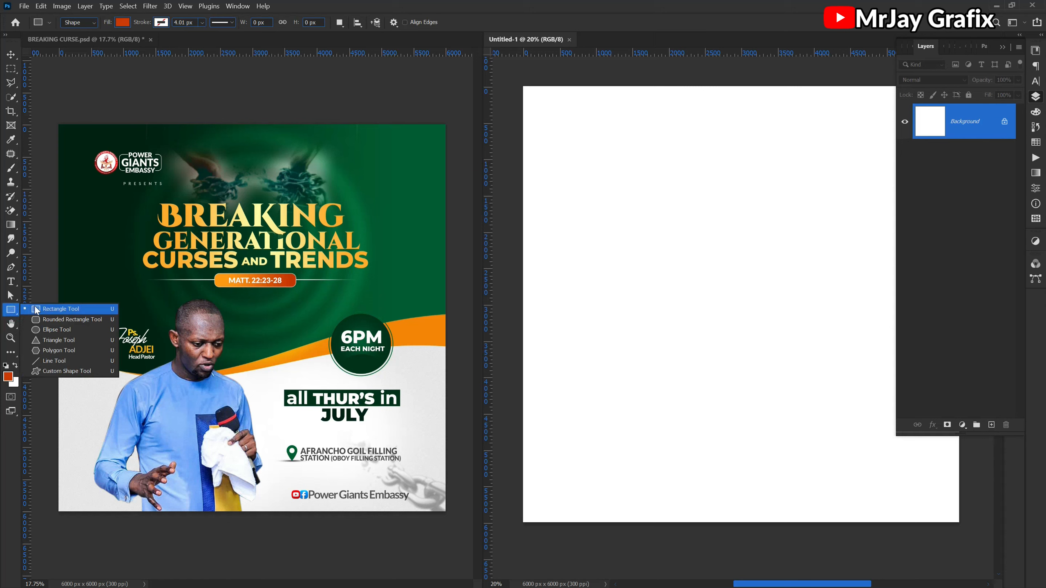
pyautogui.click(36, 309)
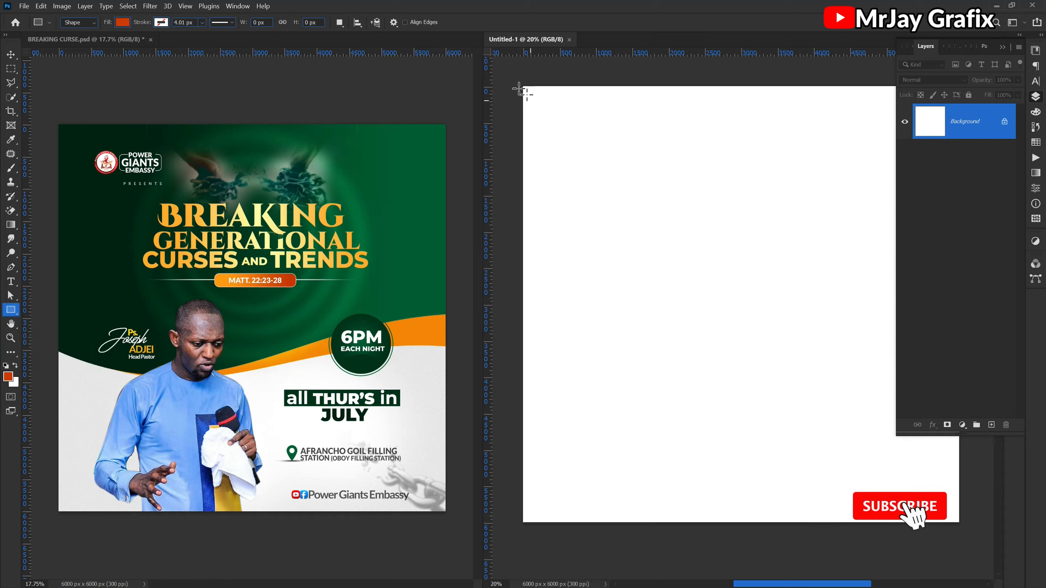
pyautogui.moveTo(515, 83); pyautogui.dragTo(963, 528)
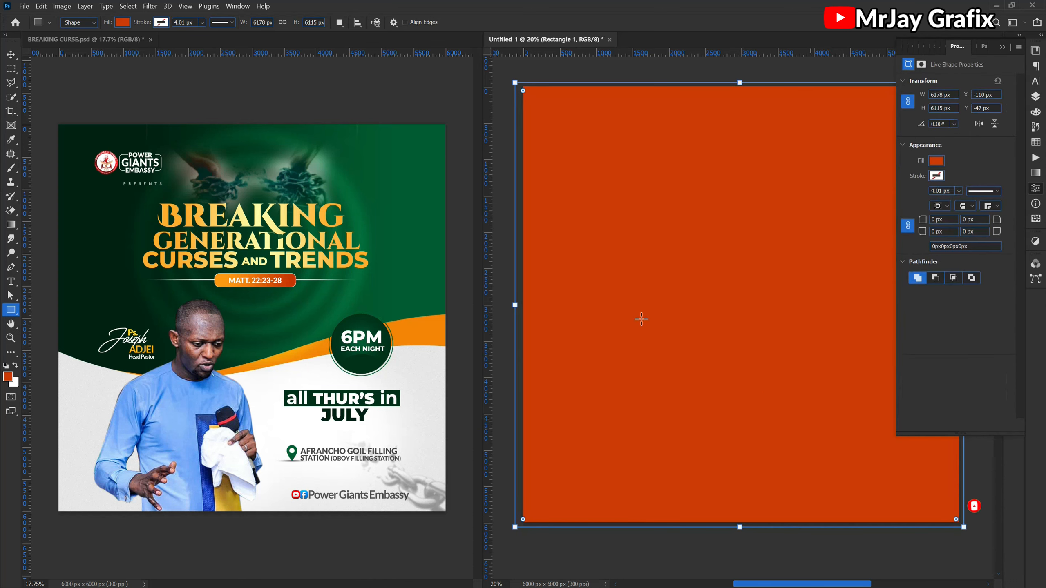
# Step: Add a Gradient Overlay effect to the rectangle layer
pyautogui.click(1035, 97)
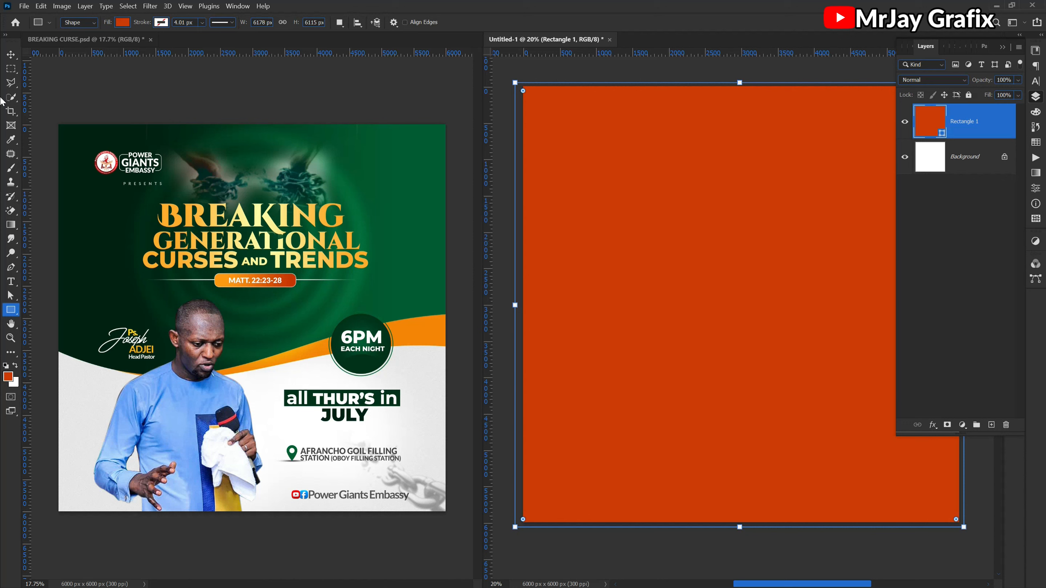
pyautogui.click(11, 54)
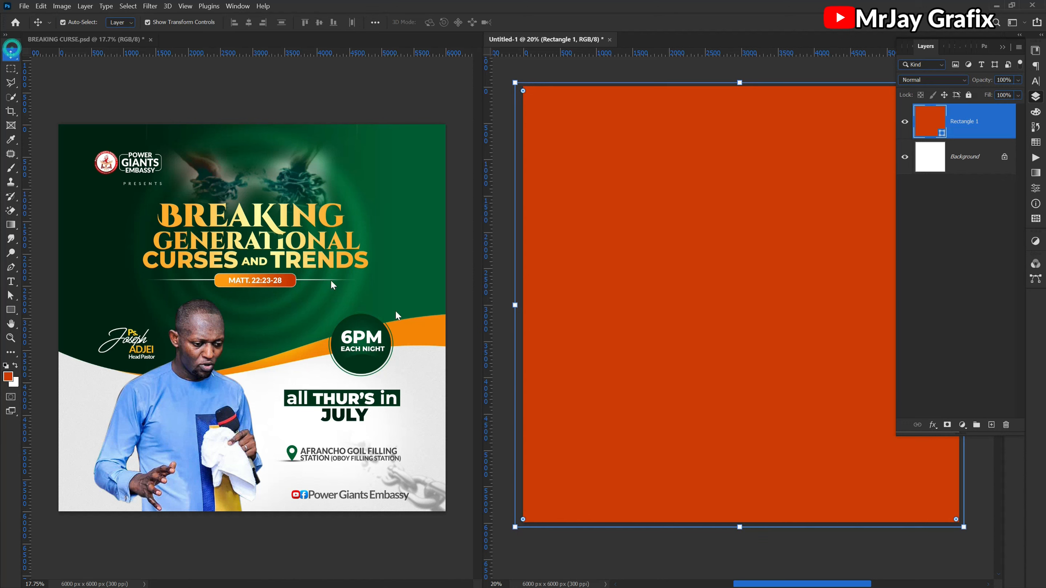
pyautogui.click(934, 427)
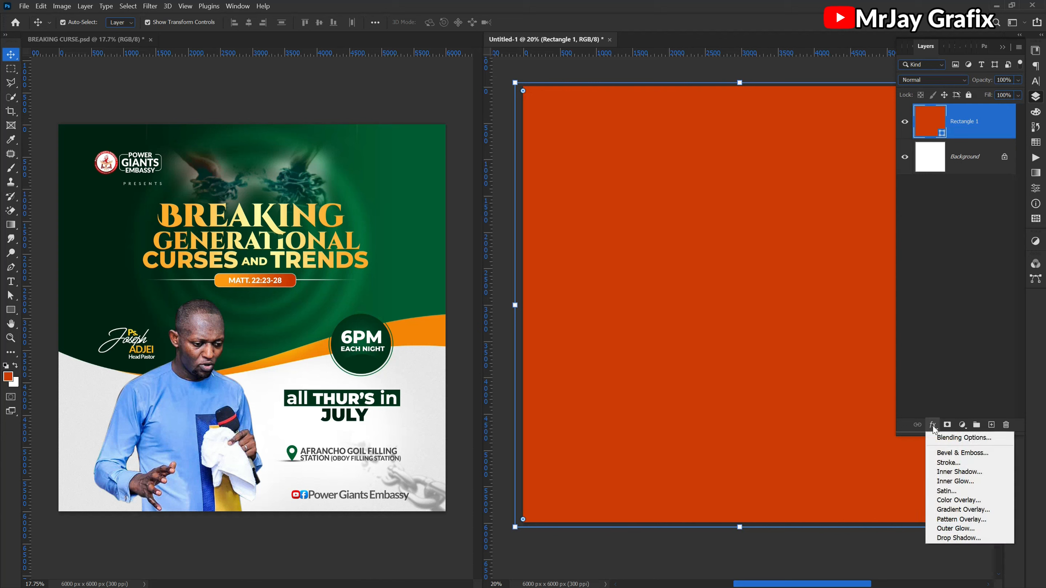
pyautogui.click(960, 511)
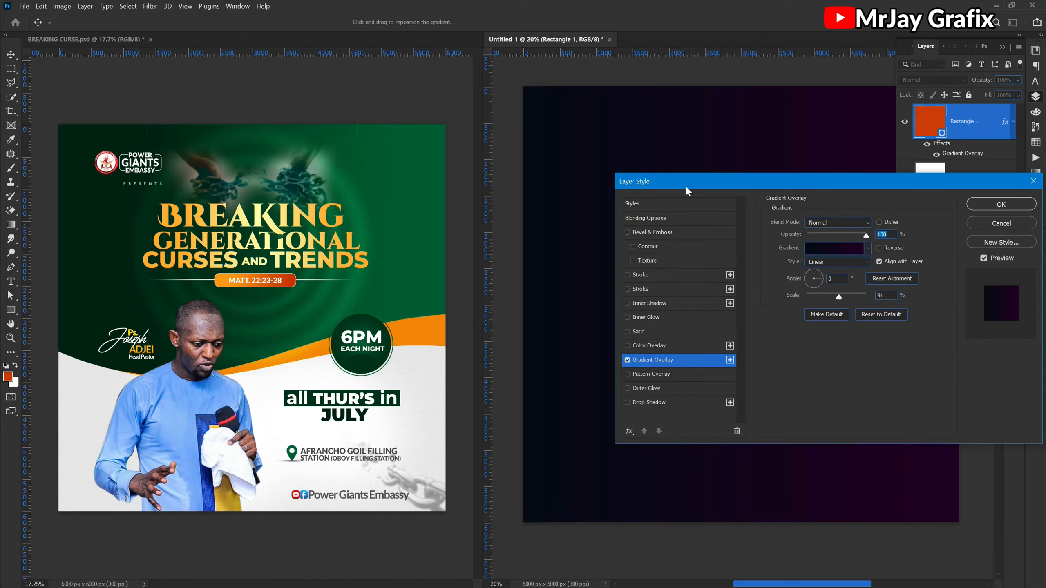
pyautogui.moveTo(685, 183); pyautogui.dragTo(631, 160)
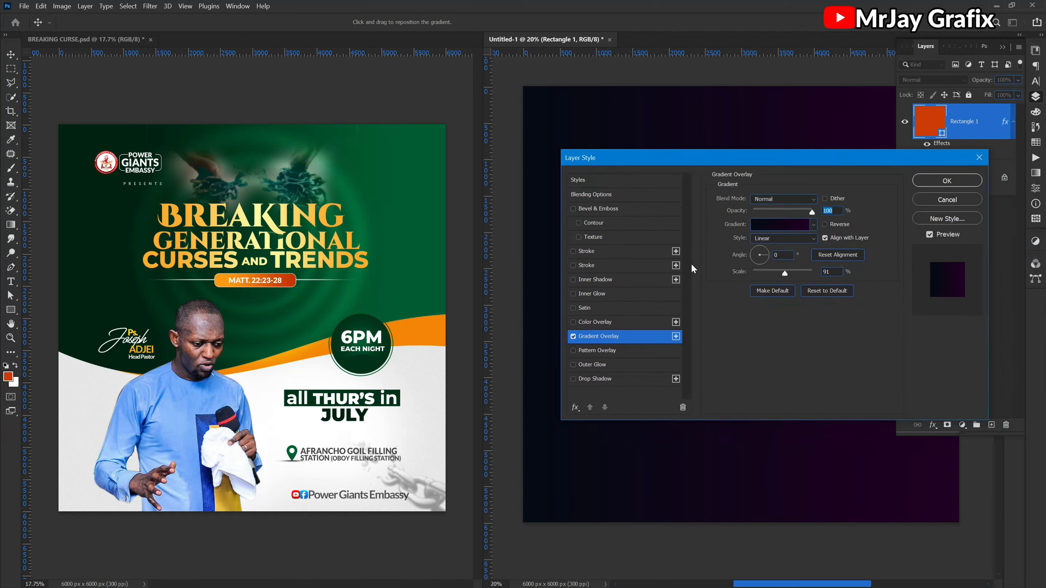
# Step: Set the overlay gradient's first color stop to dark green 002212, sampled from the flyer's left edge
pyautogui.click(769, 226)
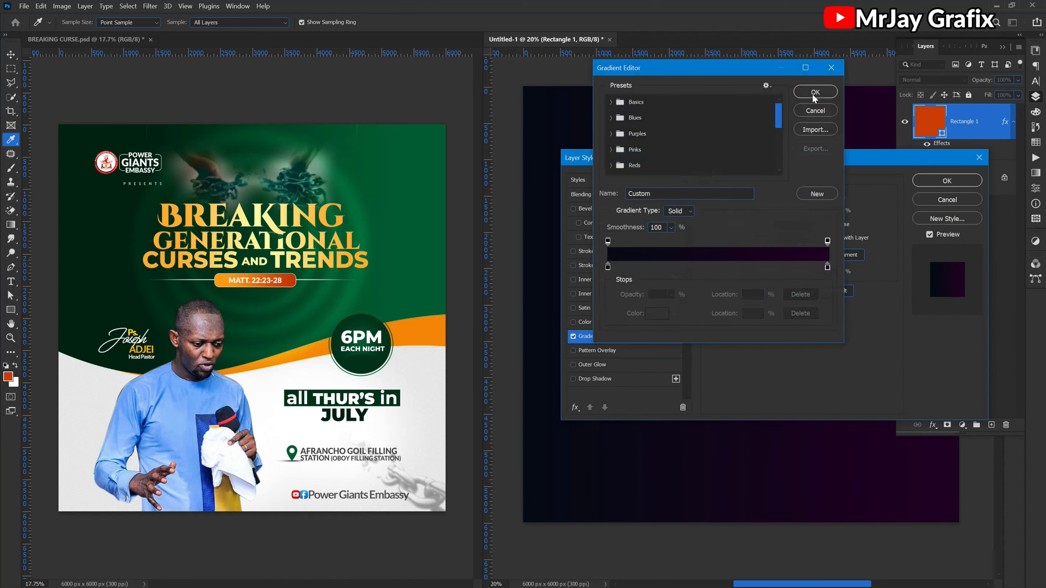
pyautogui.click(815, 92)
pyautogui.click(778, 224)
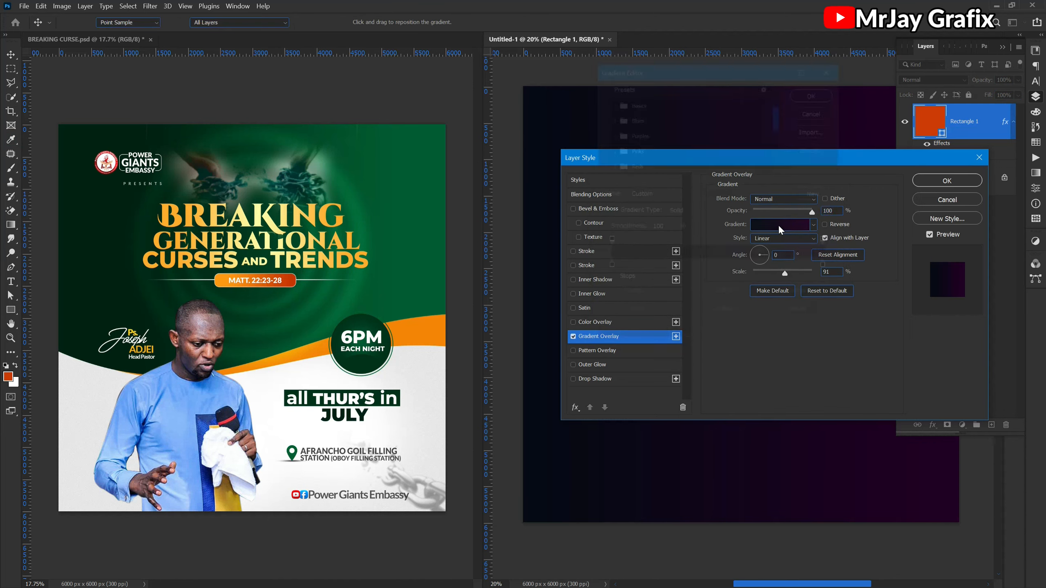
pyautogui.click(608, 267)
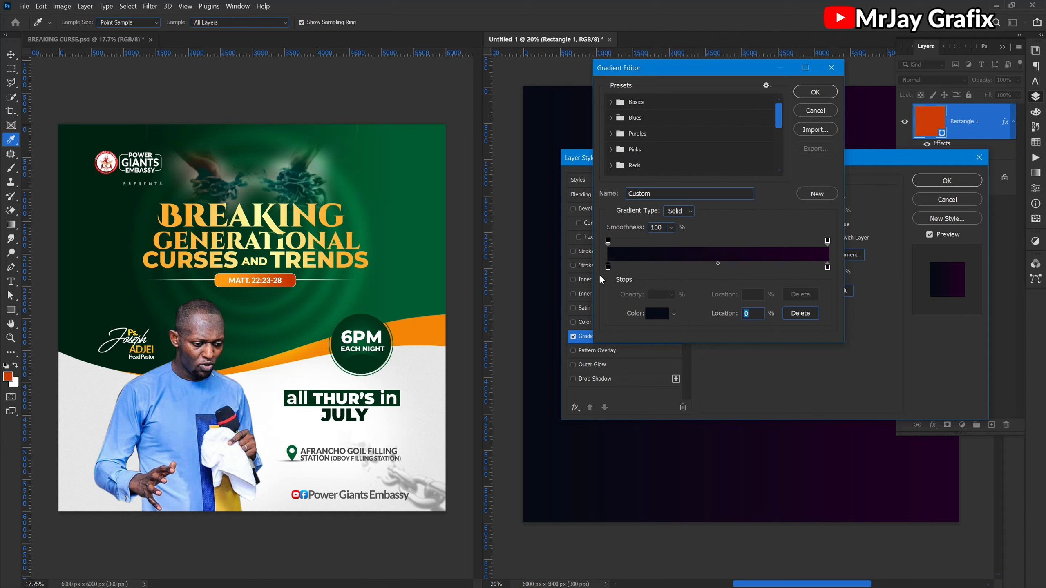
pyautogui.click(61, 284)
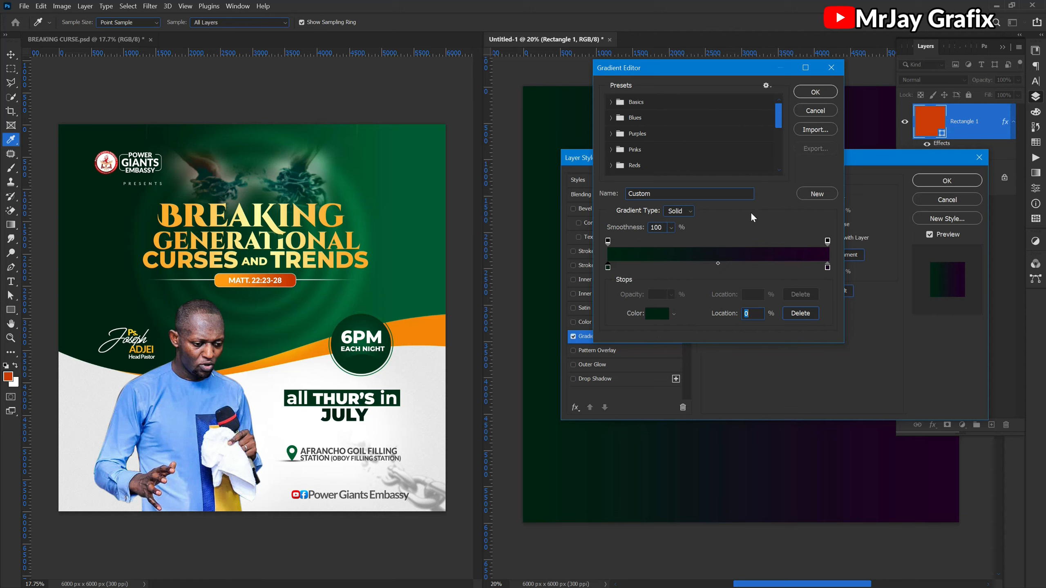
pyautogui.click(657, 314)
pyautogui.click(325, 434)
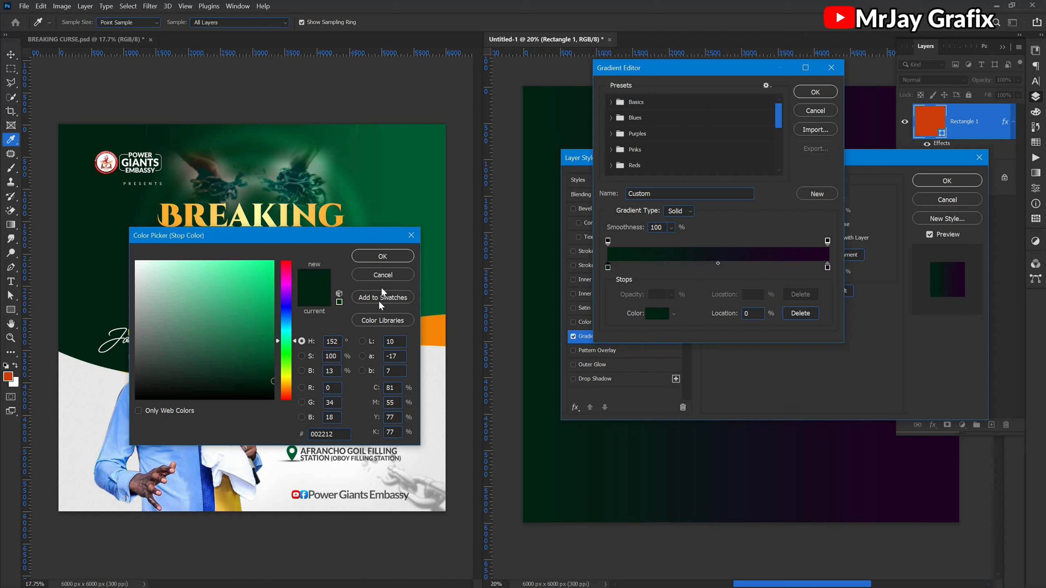
pyautogui.click(382, 255)
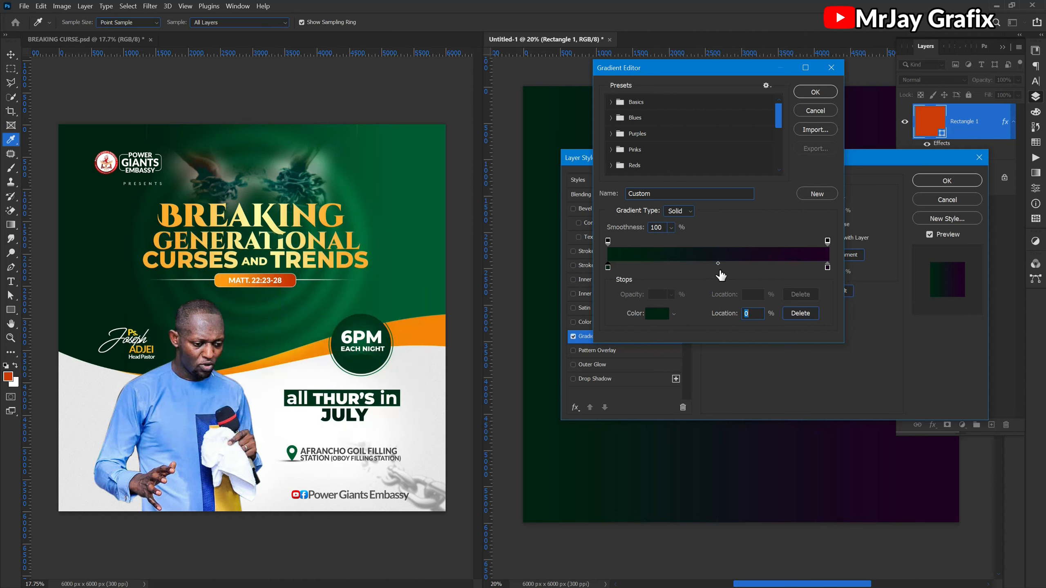
# Step: Set the gradient's end color stop to green 025d31, sampled from the flyer's upper right, and apply the layer style
pyautogui.click(828, 267)
pyautogui.click(657, 314)
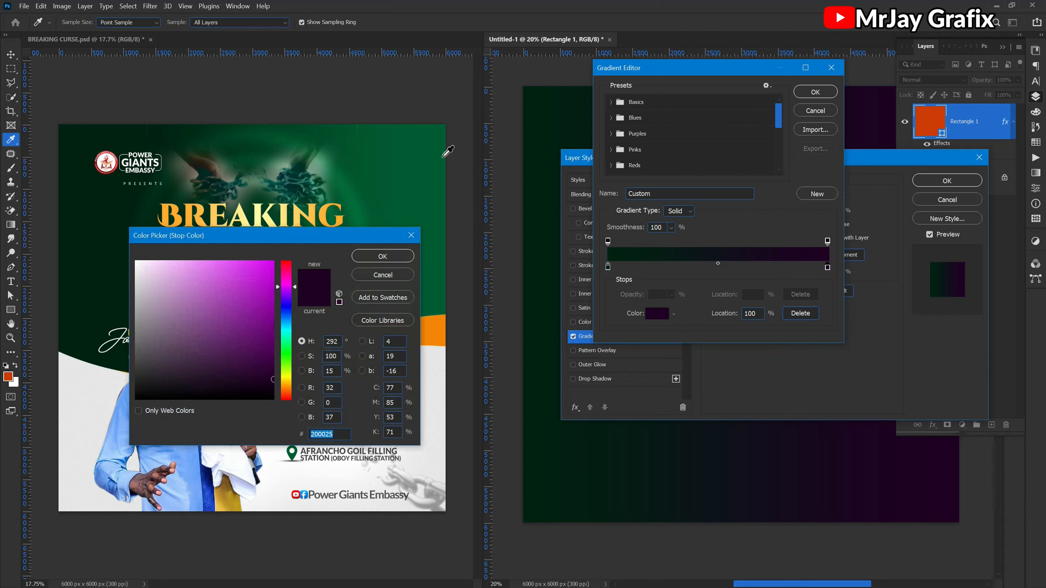
pyautogui.click(445, 151)
pyautogui.click(333, 435)
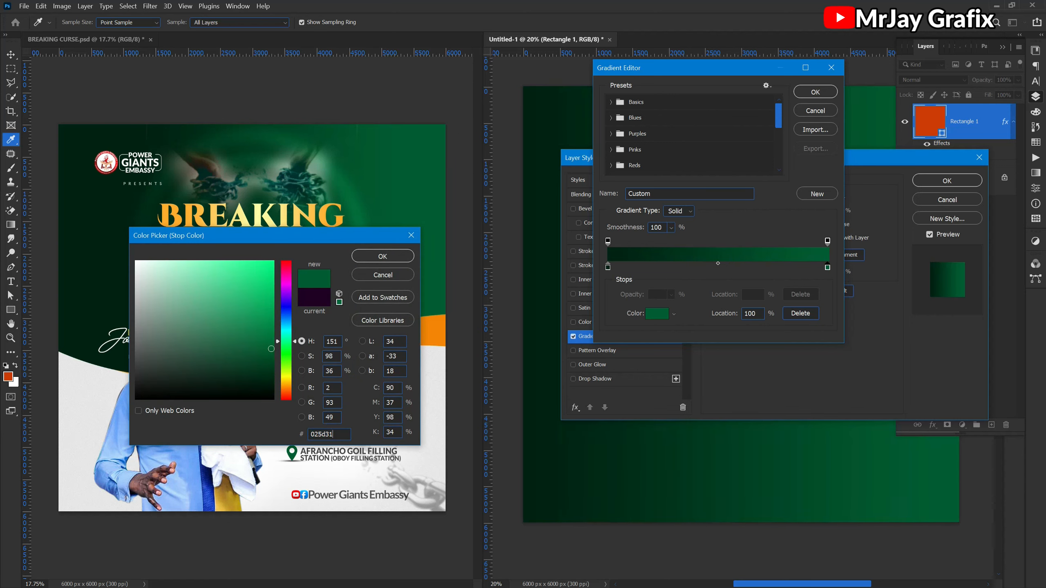
pyautogui.click(378, 262)
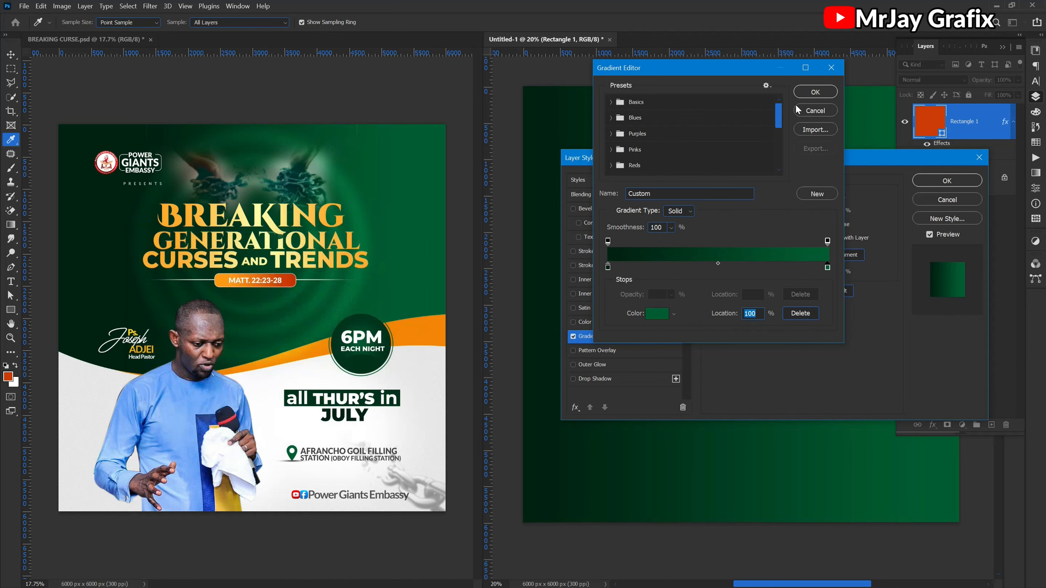
pyautogui.click(803, 94)
pyautogui.click(928, 179)
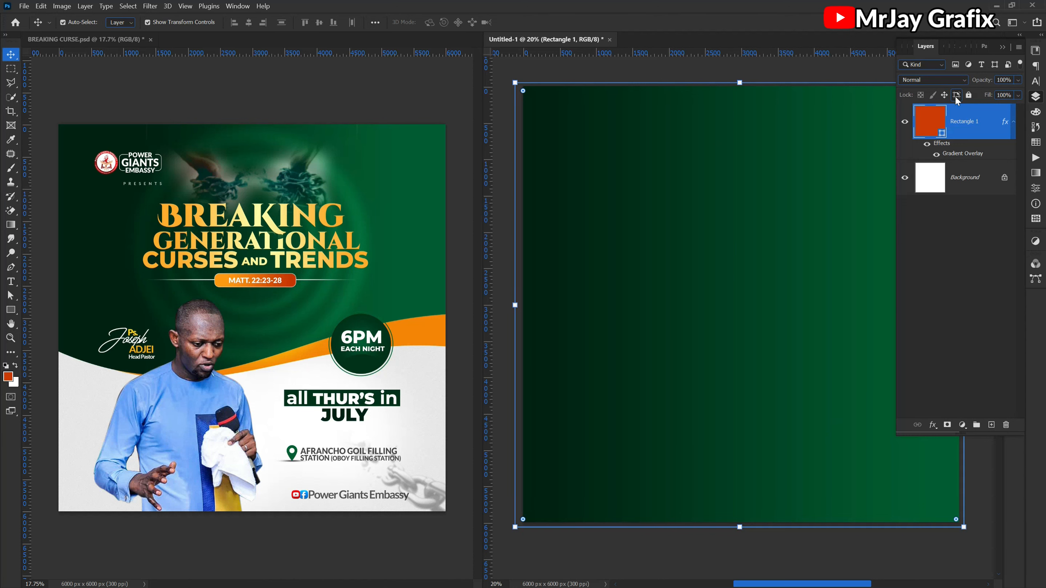
# Step: Shorten the green rectangle from its lower edge so it covers about the upper three fifths of the canvas, and deselect it
pyautogui.scroll(-2, 540, 250)
pyautogui.scroll(-1, 542, 254)
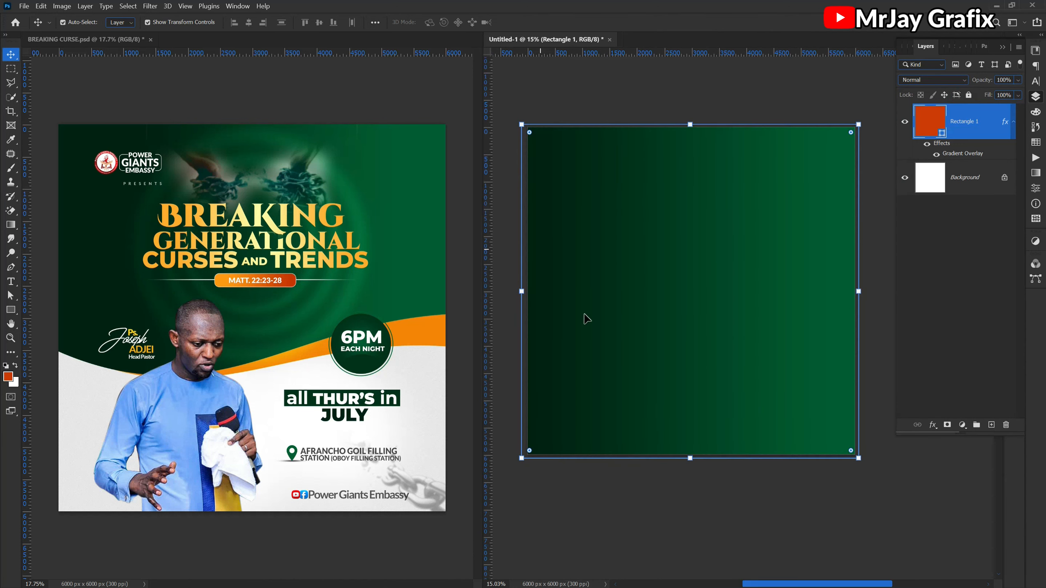
pyautogui.click(692, 458)
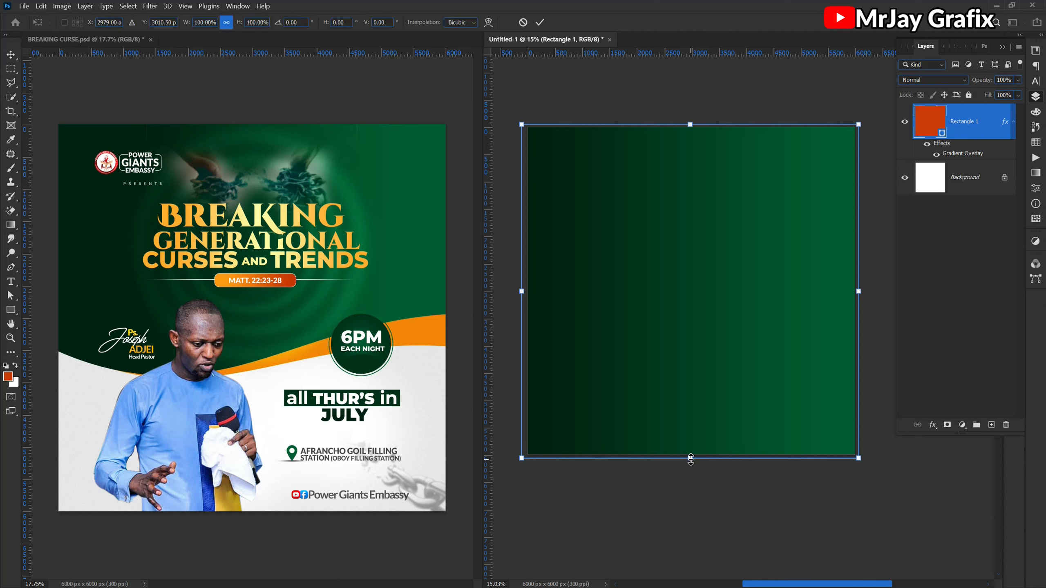
pyautogui.moveTo(691, 459); pyautogui.dragTo(652, 323)
pyautogui.press('Return')
pyautogui.click(641, 382)
pyautogui.click(636, 299)
pyautogui.scroll(1, 647, 300)
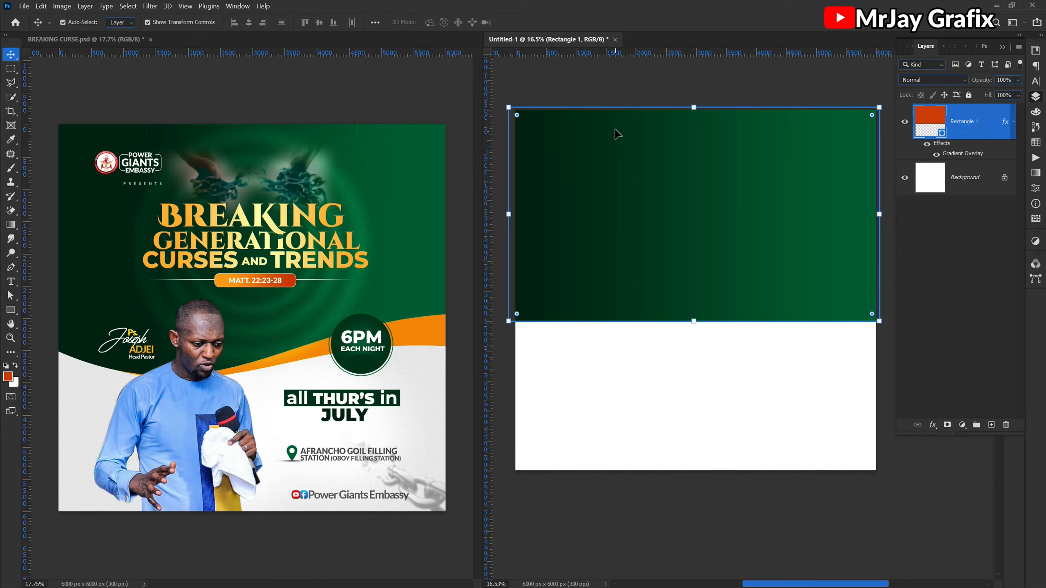
pyautogui.click(694, 108)
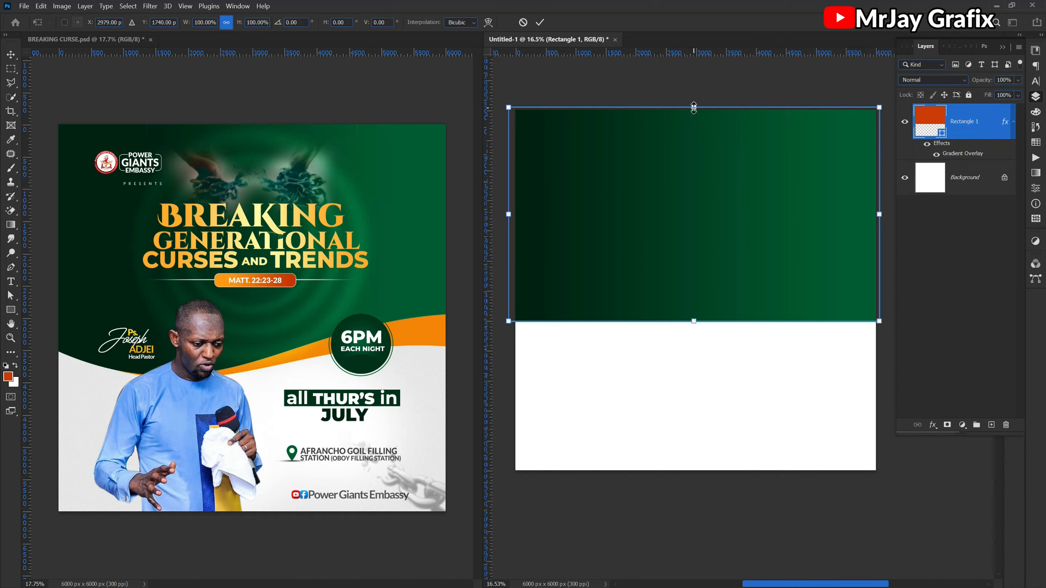
pyautogui.press('Return')
pyautogui.click(645, 433)
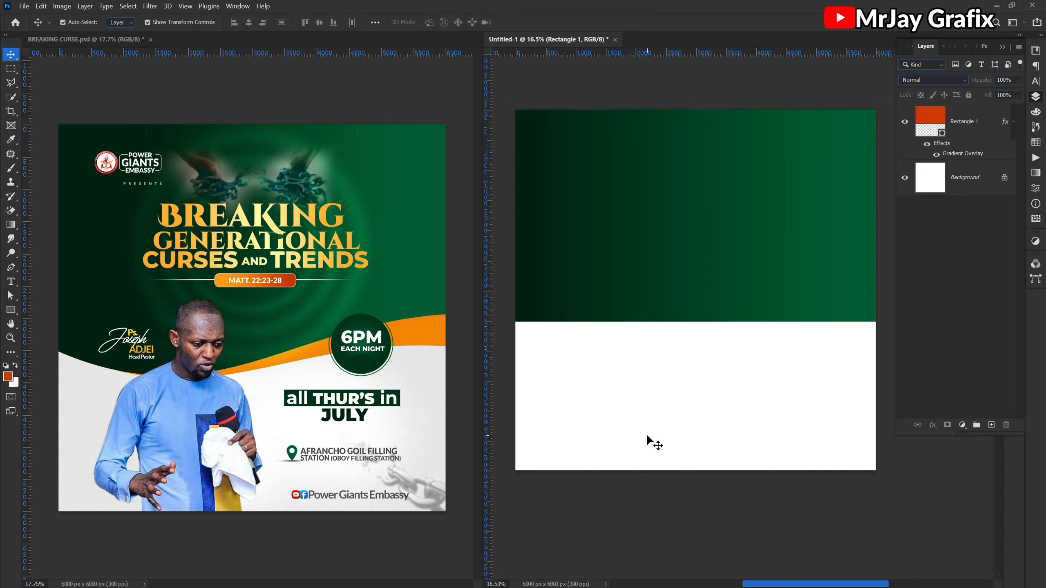
# Step: Warp the green rectangle's lower edge into a wave that dips left of centre and rises toward the right side, and apply the transform
pyautogui.click(599, 307)
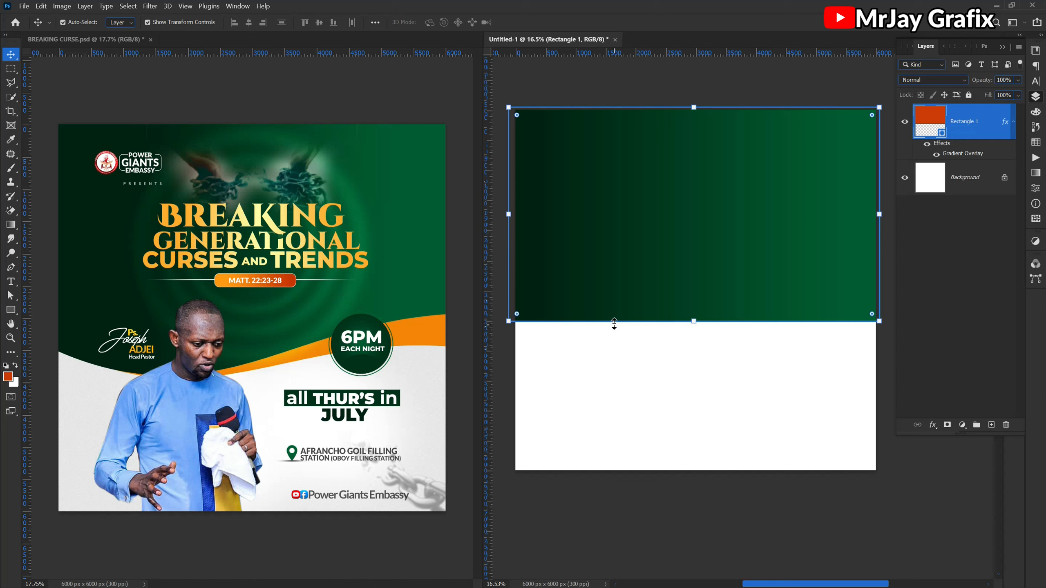
pyautogui.hotkey('ctrl', 't')
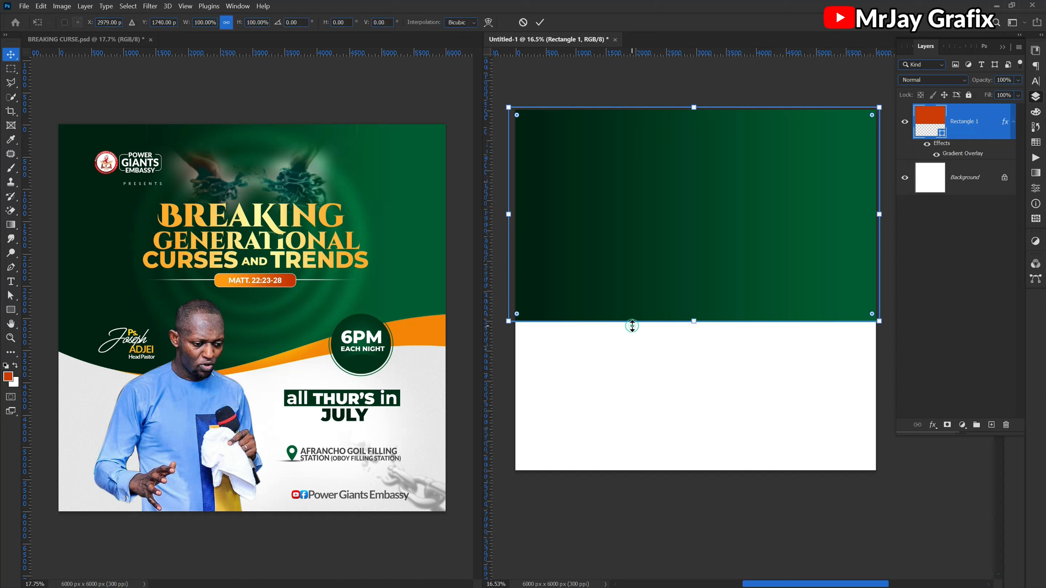
pyautogui.rightClick(631, 217)
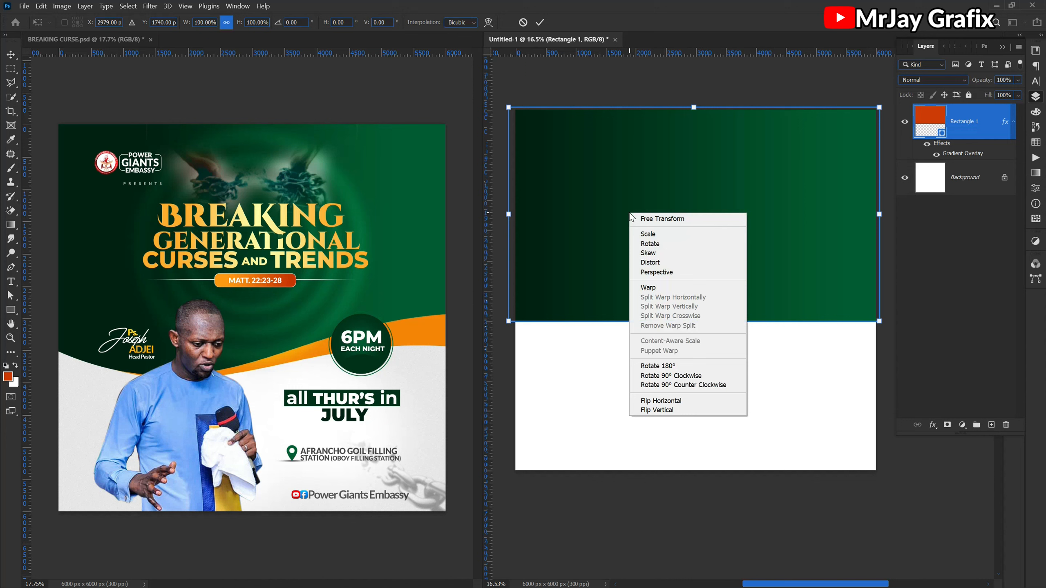
pyautogui.click(655, 219)
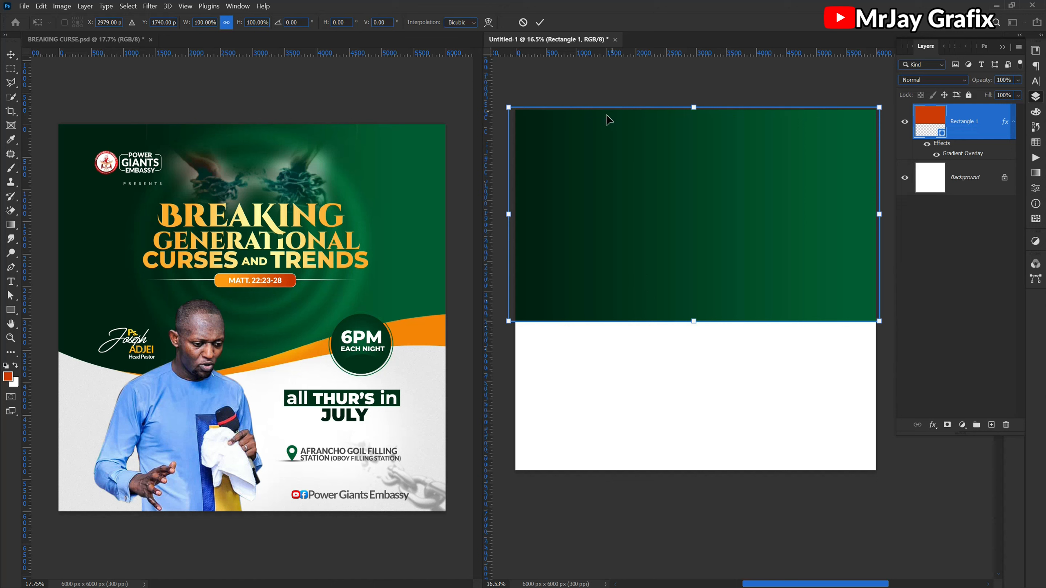
pyautogui.click(488, 22)
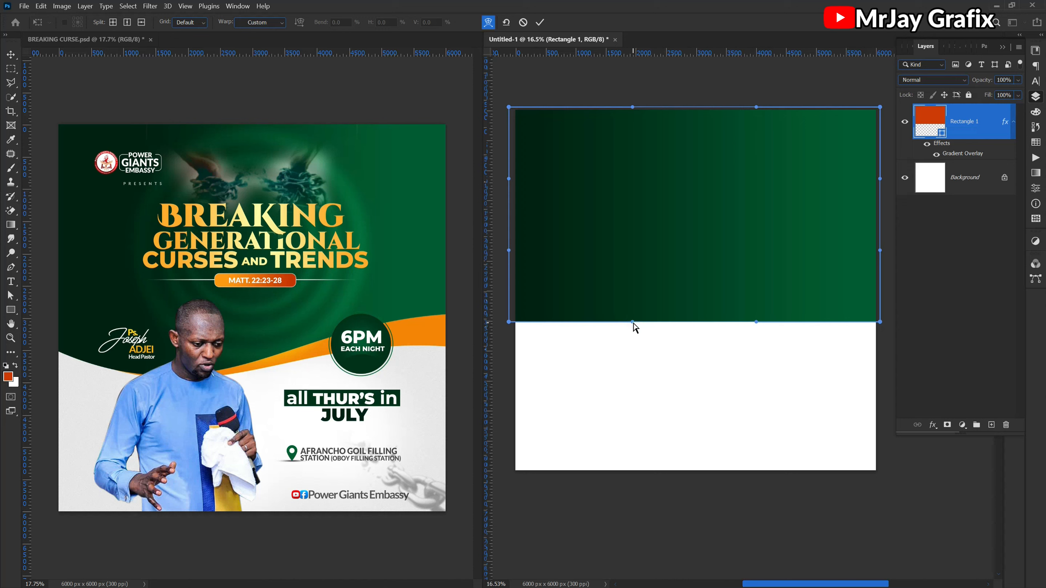
pyautogui.moveTo(641, 380); pyautogui.dragTo(648, 430)
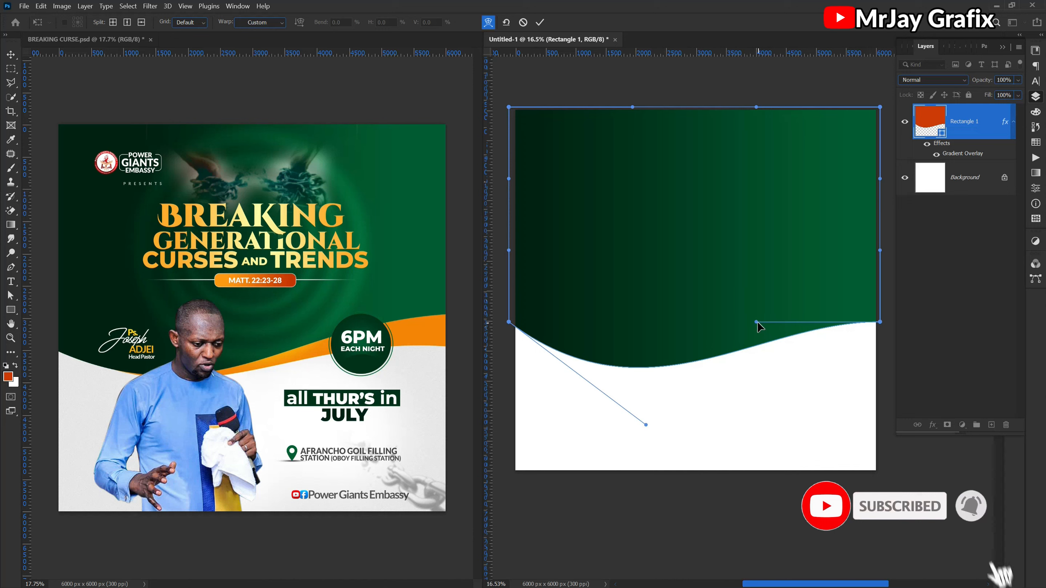
pyautogui.moveTo(757, 323); pyautogui.dragTo(725, 323)
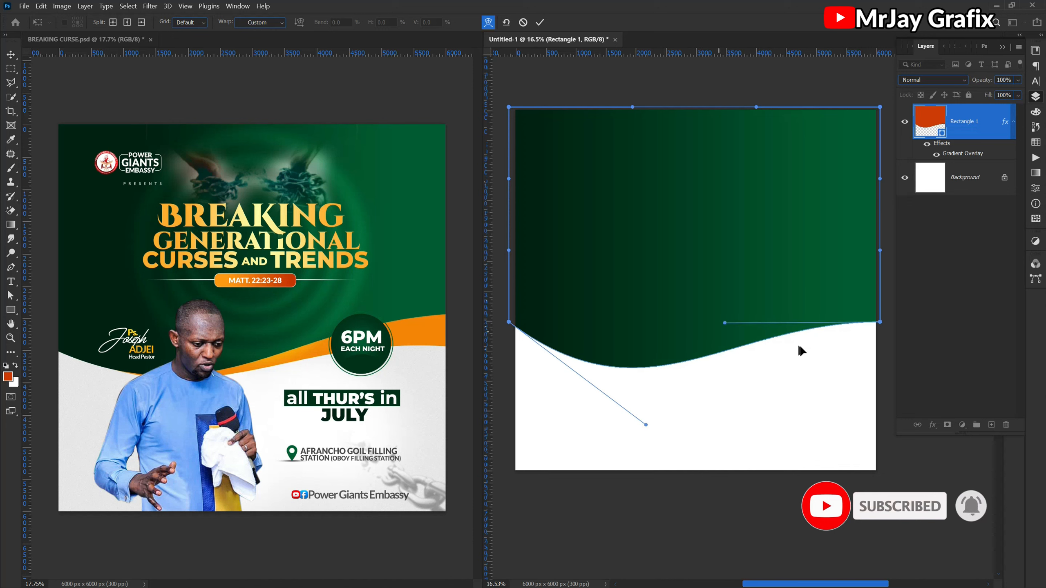
pyautogui.moveTo(881, 326); pyautogui.dragTo(881, 307)
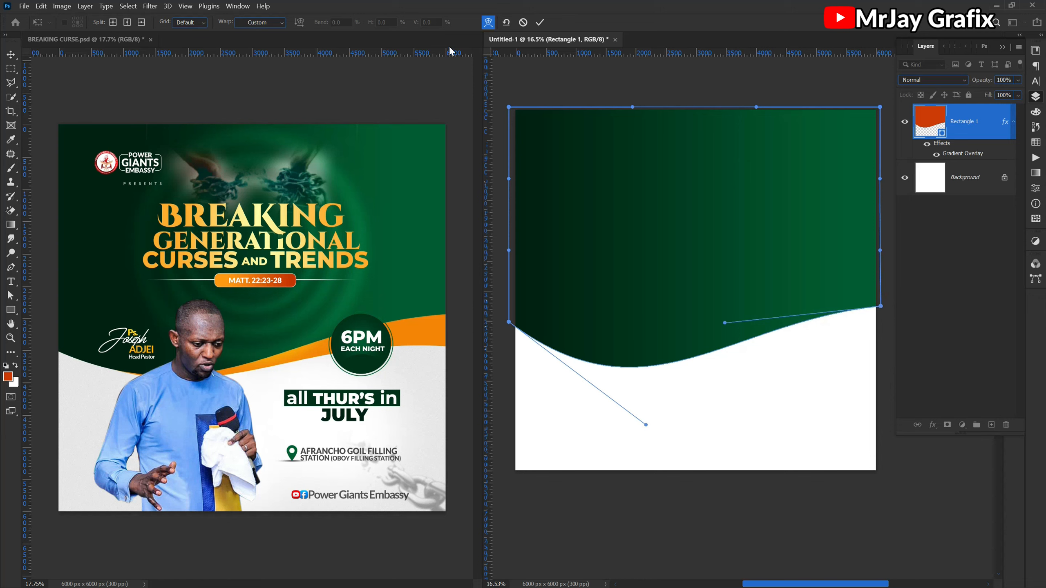
pyautogui.click(540, 21)
pyautogui.click(607, 396)
# Step: Duplicate the wavy rectangle layer and hide the layer effects on the original beneath the copy
pyautogui.click(622, 349)
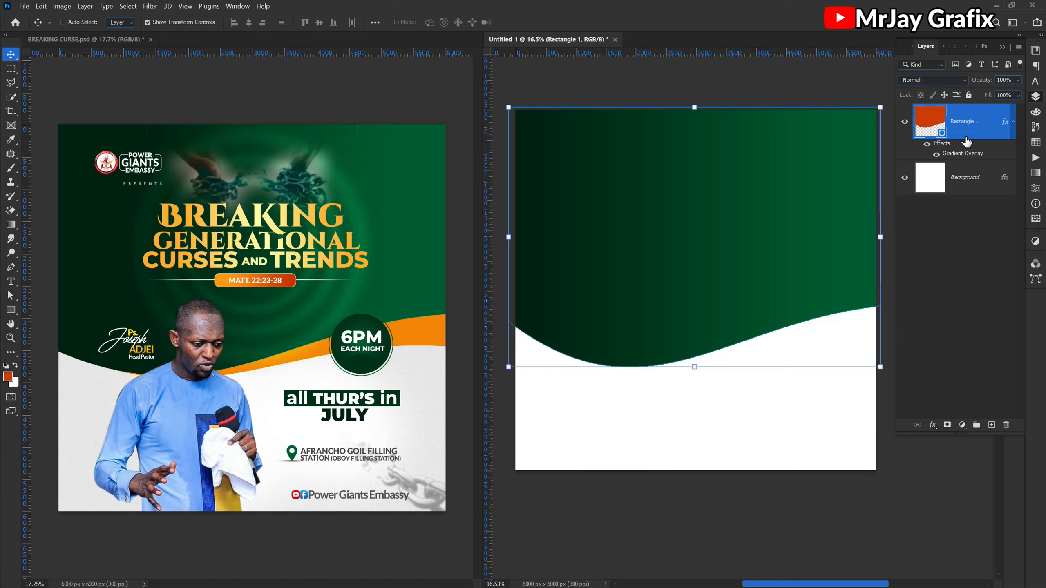
pyautogui.hotkey('ctrl', 'j')
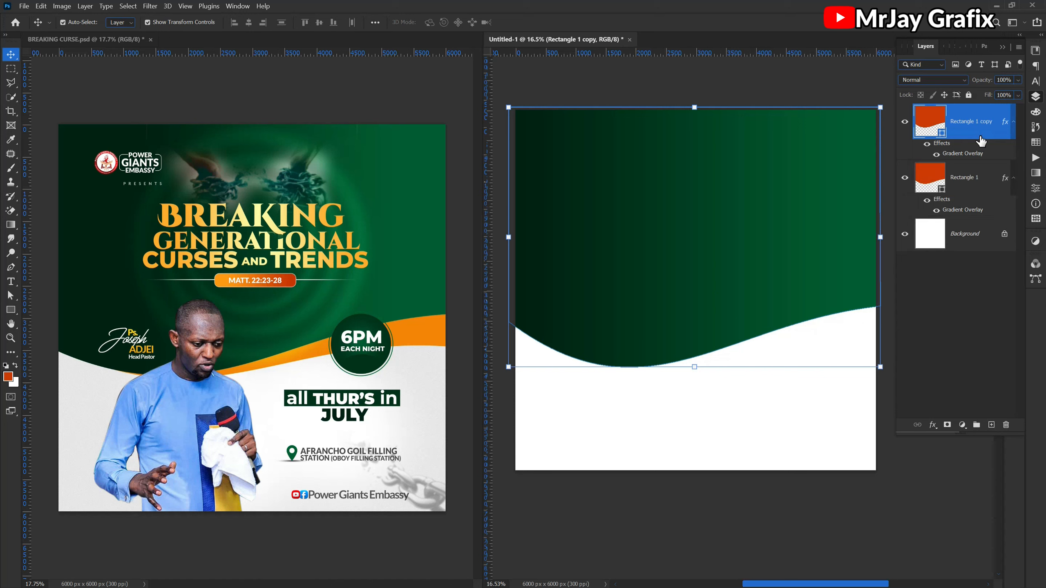
pyautogui.click(796, 414)
pyautogui.click(760, 329)
pyautogui.click(988, 182)
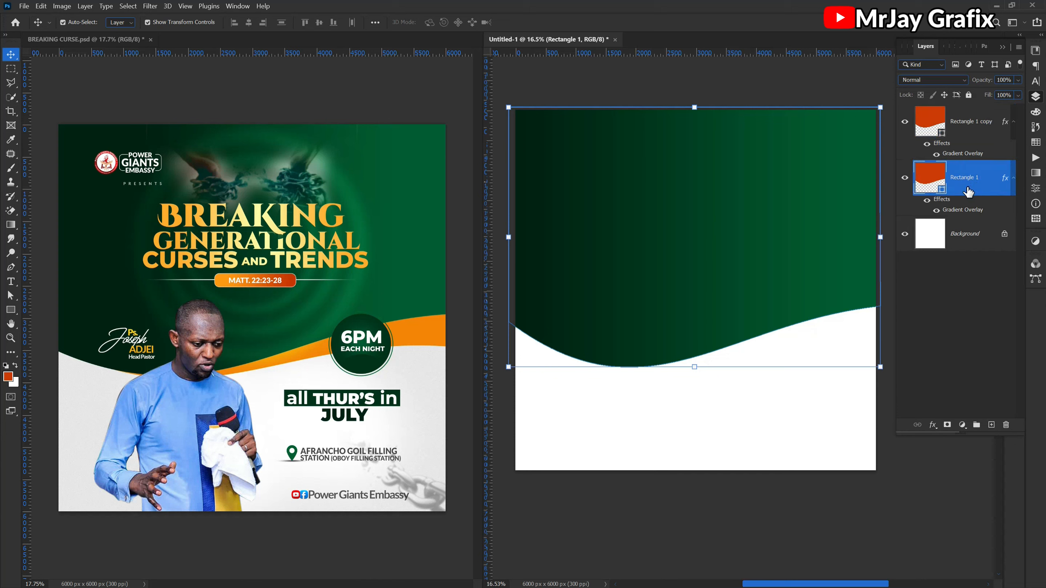
pyautogui.click(932, 201)
# Step: Scale the lower red wave shape to about 111% so it extends below the green wave
pyautogui.hotkey('ctrl', 't')
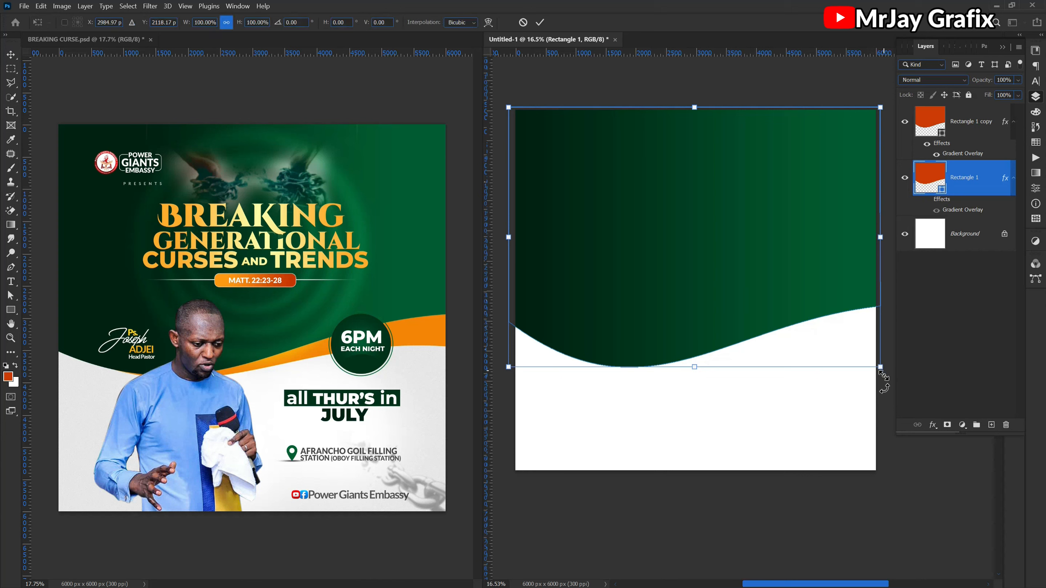
pyautogui.moveTo(884, 401)
pyautogui.mouseDown()
pyautogui.moveTo(874, 410)
pyautogui.moveTo(882, 402)
pyautogui.mouseUp()
pyautogui.click(521, 24)
pyautogui.moveTo(695, 367); pyautogui.dragTo(698, 396)
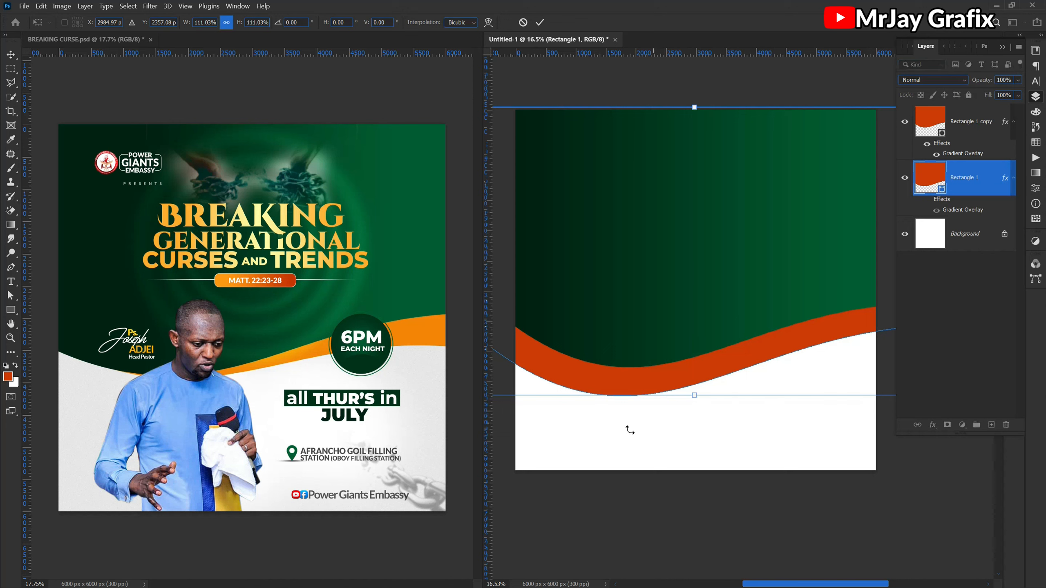
# Step: Rotate the red wave shape about 8.8° and shift it so only a band tapering from the right canvas edge shows, then deselect it
pyautogui.moveTo(507, 411); pyautogui.dragTo(493, 391)
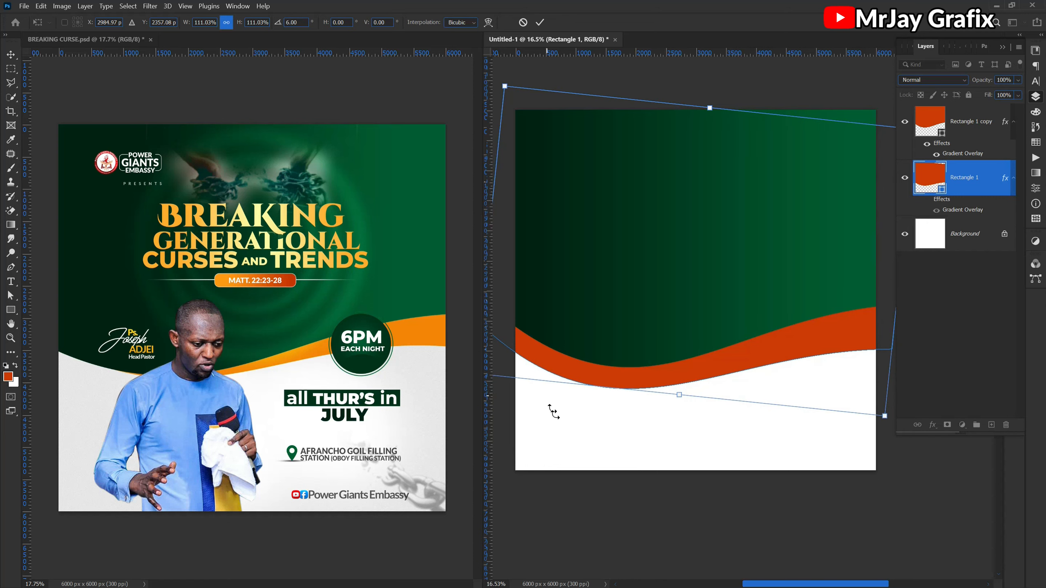
pyautogui.moveTo(571, 363); pyautogui.dragTo(571, 357)
pyautogui.moveTo(541, 401); pyautogui.dragTo(505, 419)
pyautogui.moveTo(603, 353); pyautogui.dragTo(603, 340)
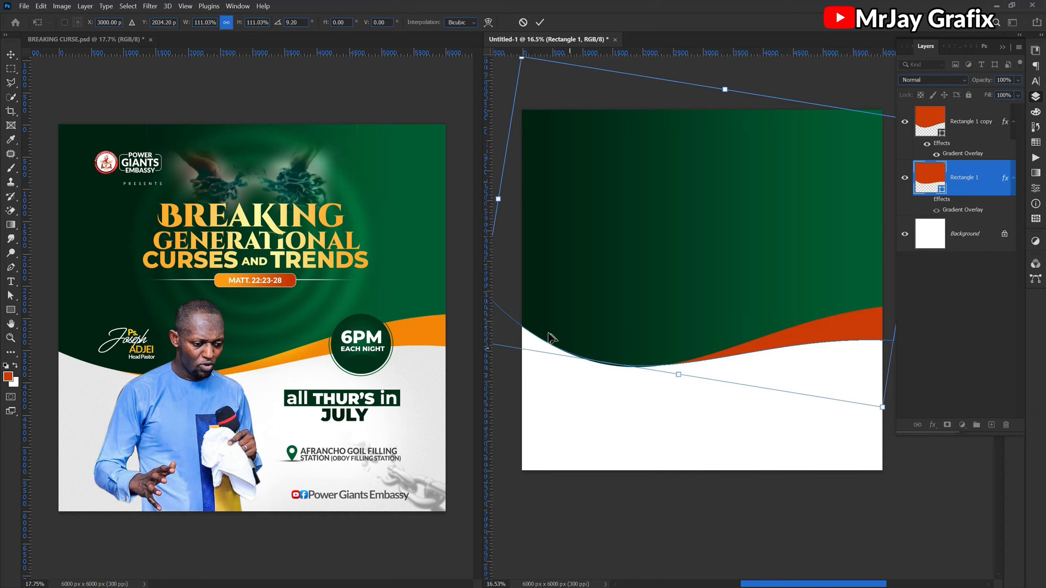
pyautogui.moveTo(512, 385); pyautogui.dragTo(522, 383)
pyautogui.moveTo(663, 315); pyautogui.dragTo(668, 325)
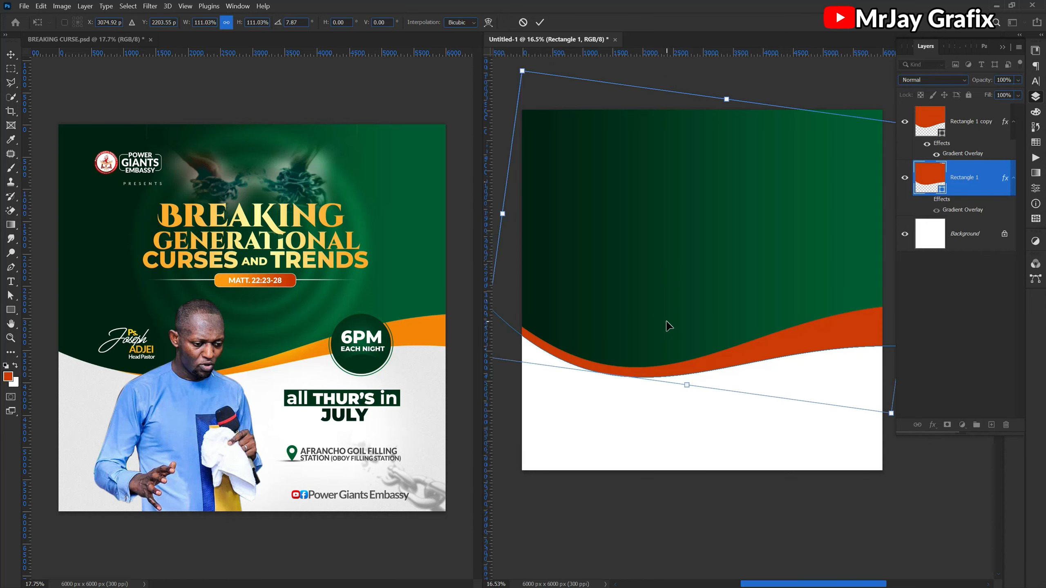
pyautogui.moveTo(517, 398); pyautogui.dragTo(514, 386)
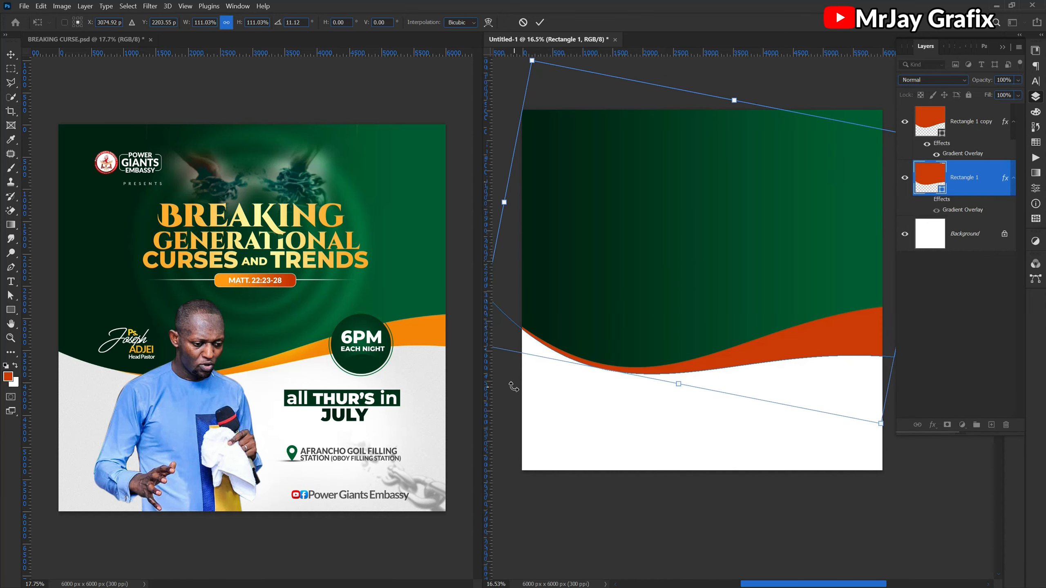
pyautogui.moveTo(578, 424); pyautogui.dragTo(590, 416)
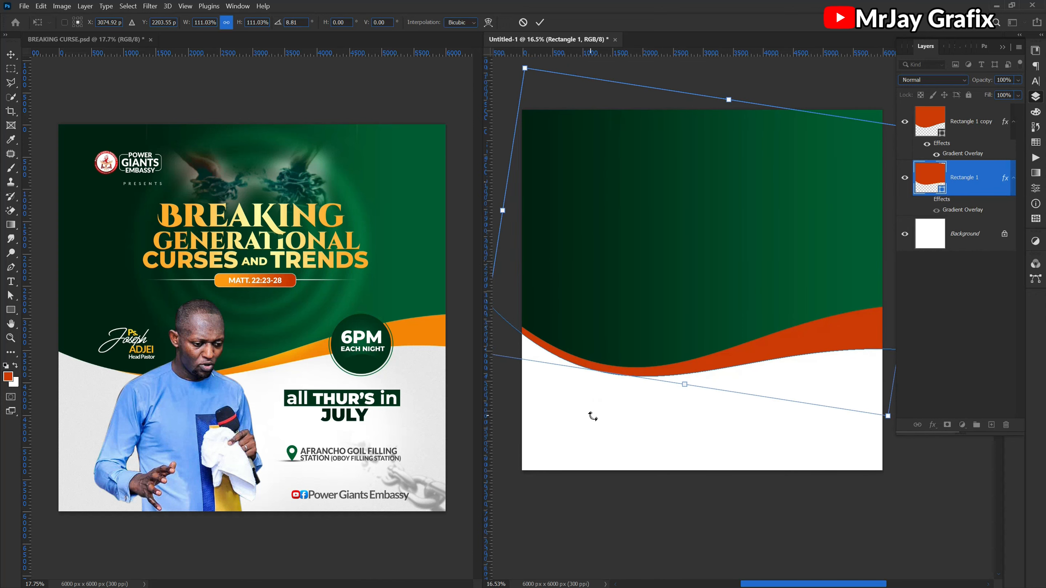
pyautogui.press('Return')
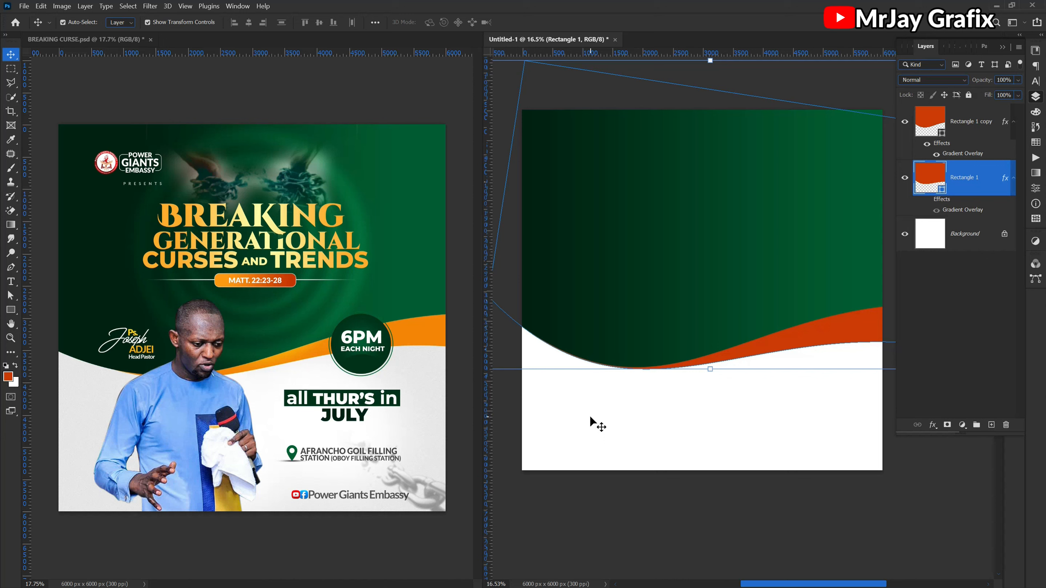
pyautogui.hotkey('shift', 'Up')
pyautogui.click(598, 403)
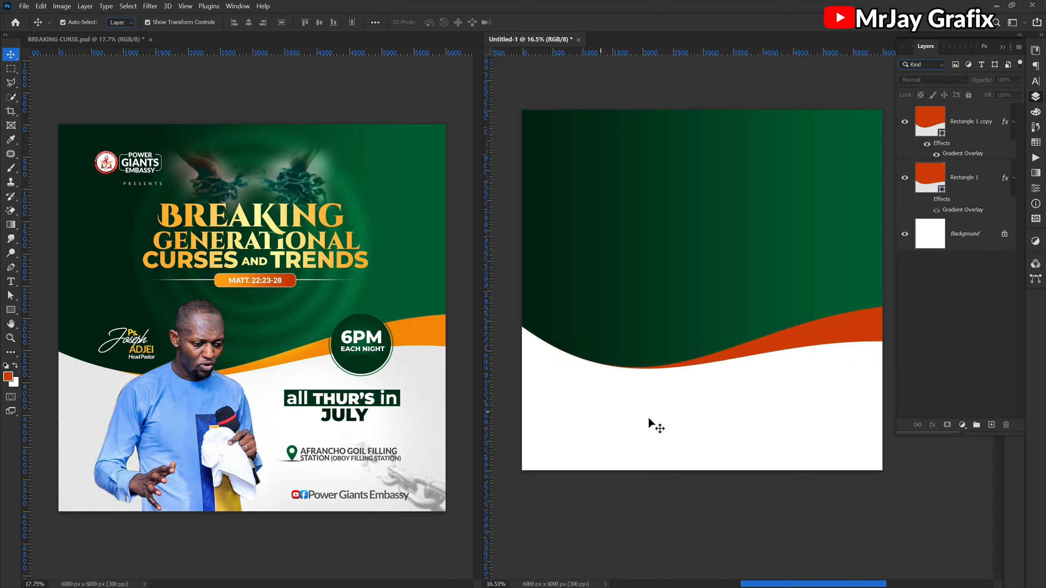
# Step: Fill the lower wave shape with orange f48500 sampled from the flyer's orange band, and deselect it
pyautogui.click(818, 341)
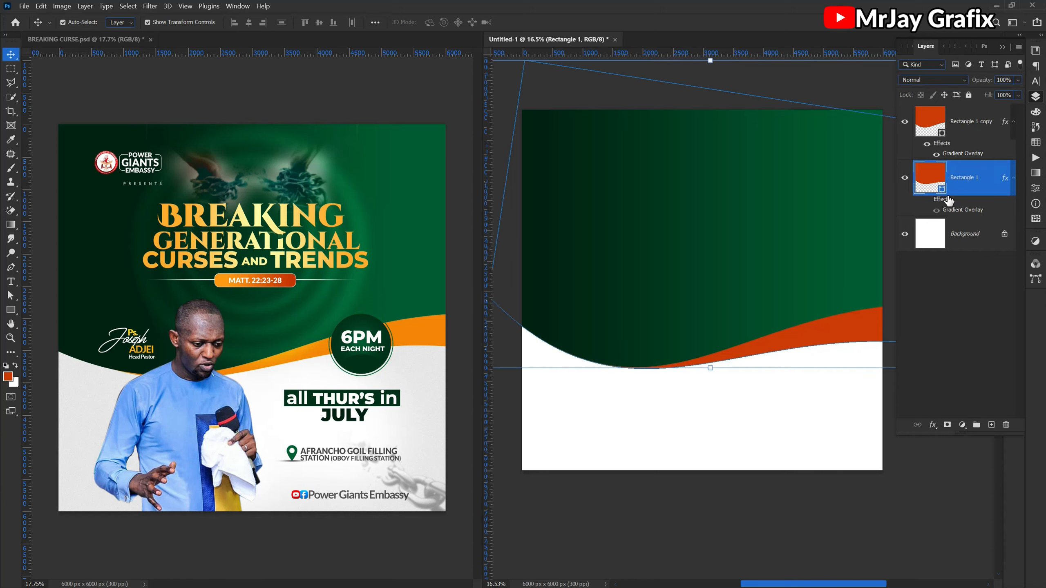
pyautogui.click(439, 334)
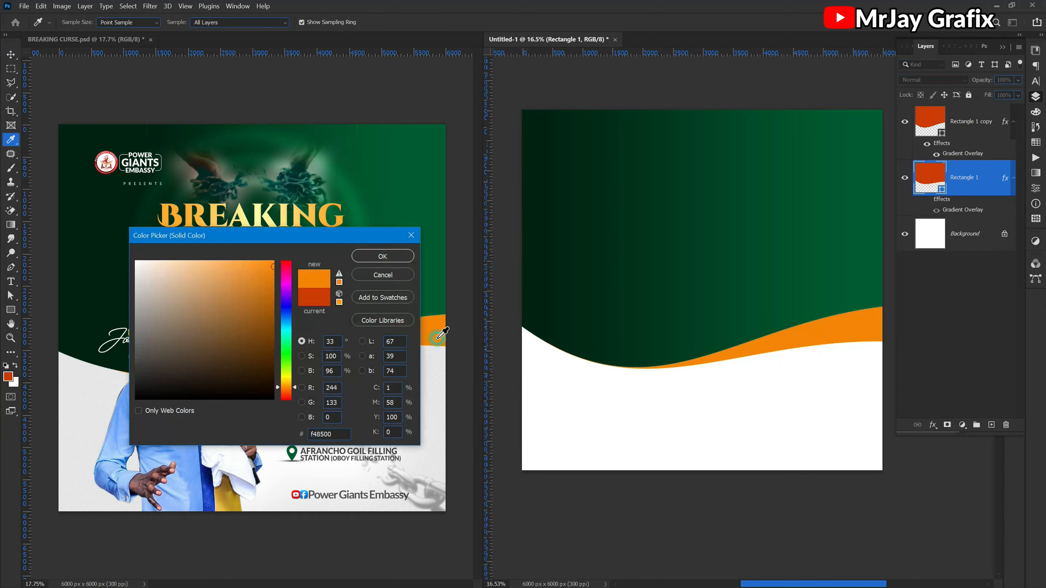
pyautogui.click(407, 258)
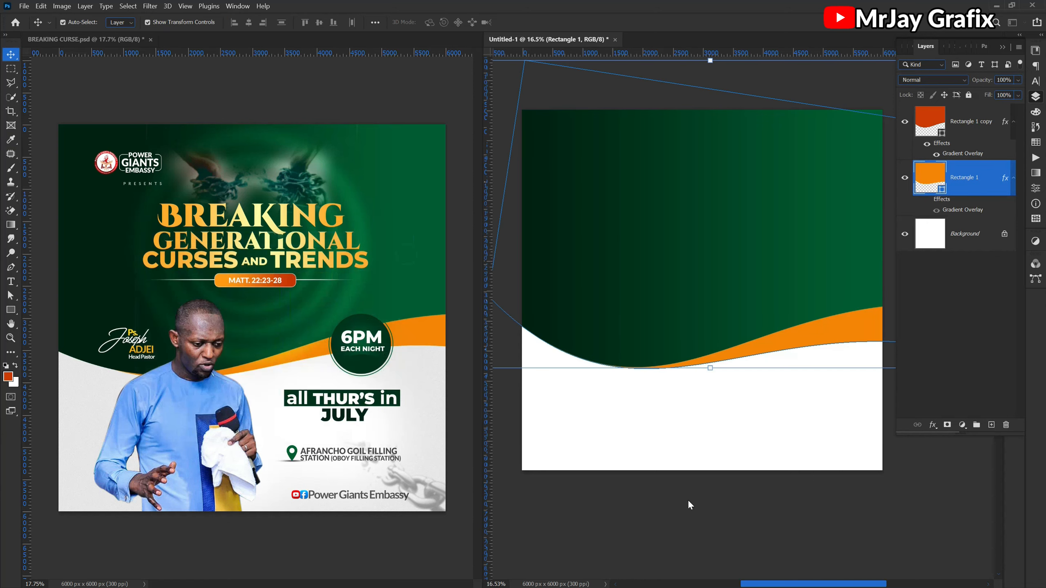
pyautogui.press('v')
pyautogui.click(654, 445)
pyautogui.scroll(-2, 654, 444)
pyautogui.scroll(2, 659, 437)
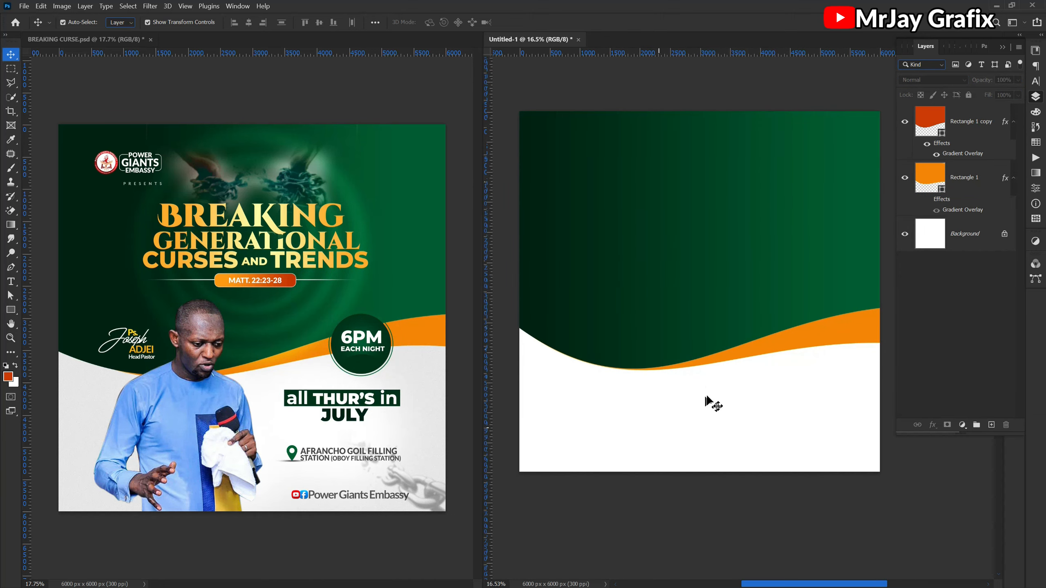
pyautogui.scroll(1, 705, 385)
pyautogui.scroll(-1, 700, 291)
pyautogui.scroll(1, 802, 245)
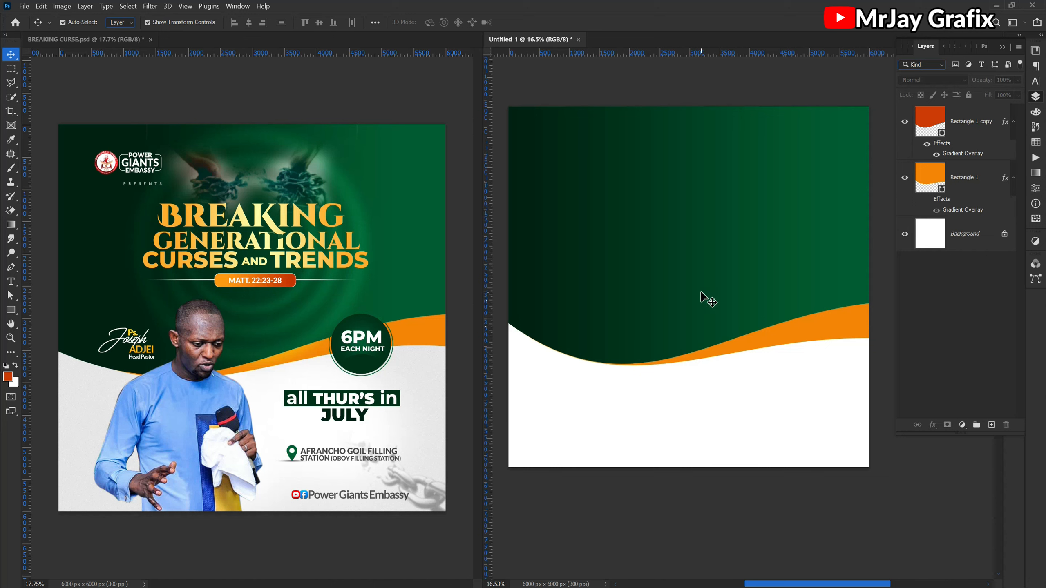
pyautogui.scroll(1, 731, 152)
pyautogui.scroll(-1, 665, 183)
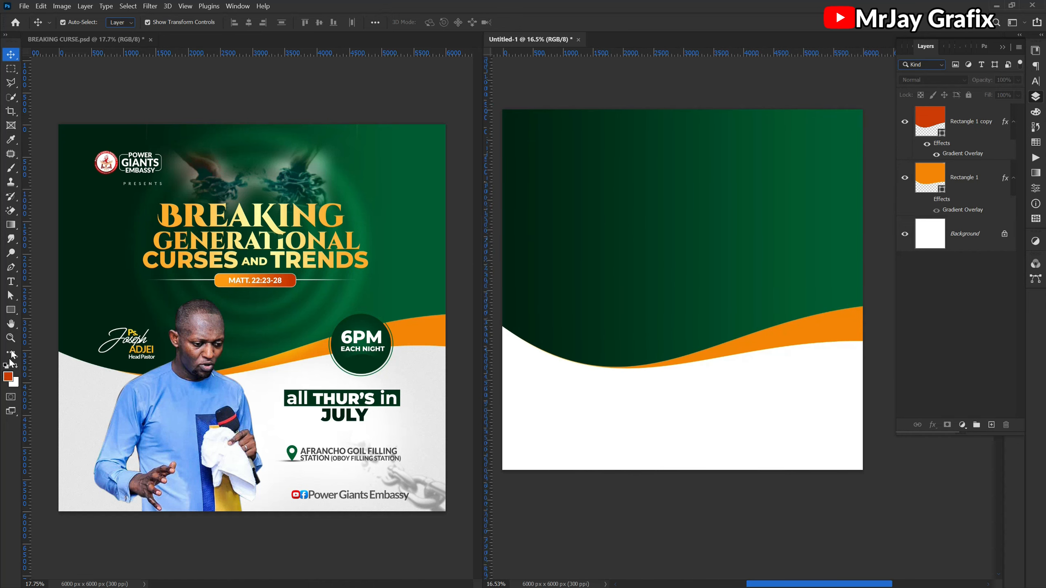
# Step: Draw a Circle Thin Frame custom shape about 3200 px across over the green area
pyautogui.click(9, 311)
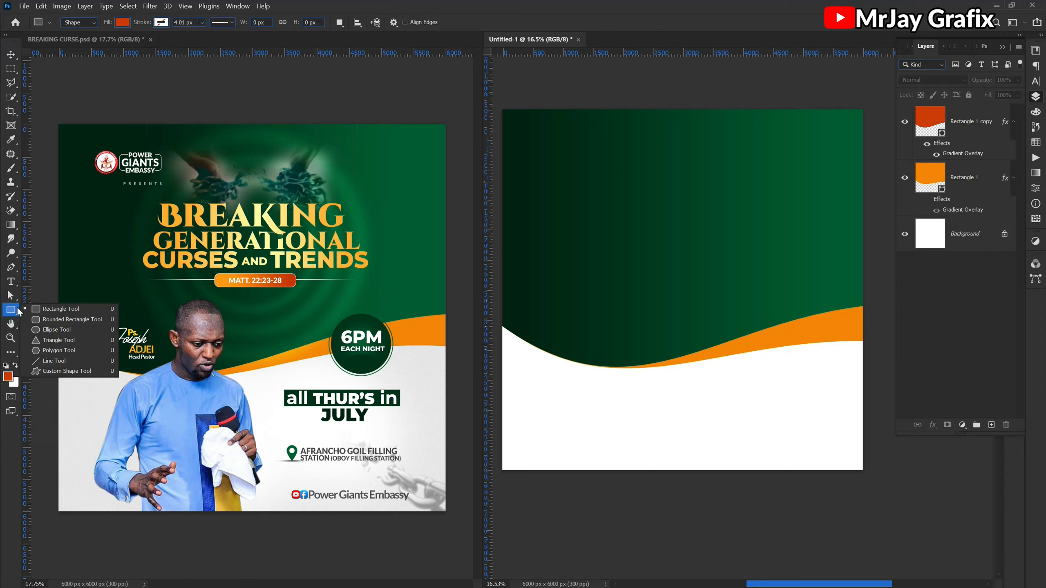
pyautogui.click(42, 369)
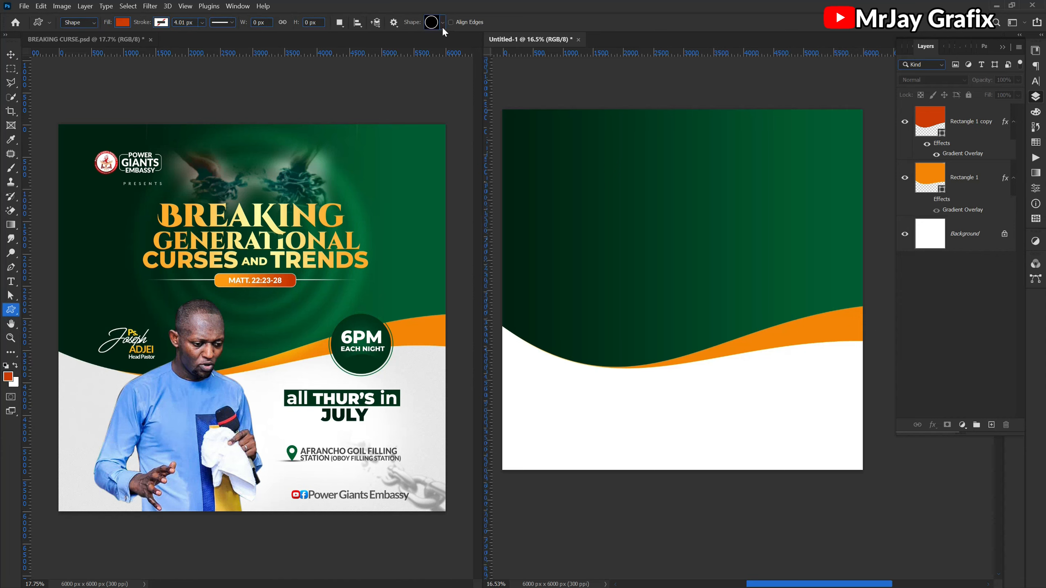
pyautogui.click(442, 22)
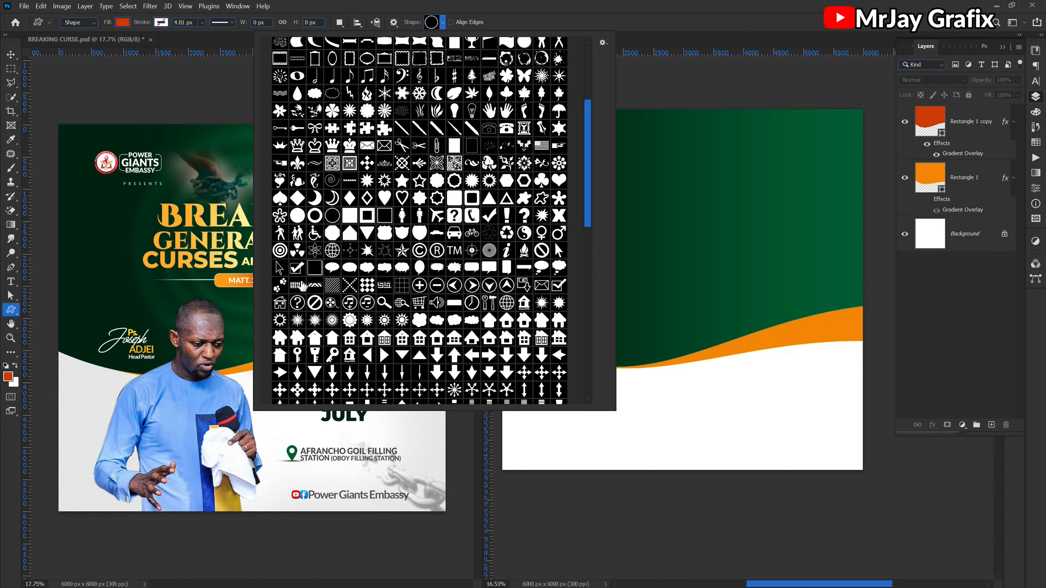
pyautogui.doubleClick(332, 215)
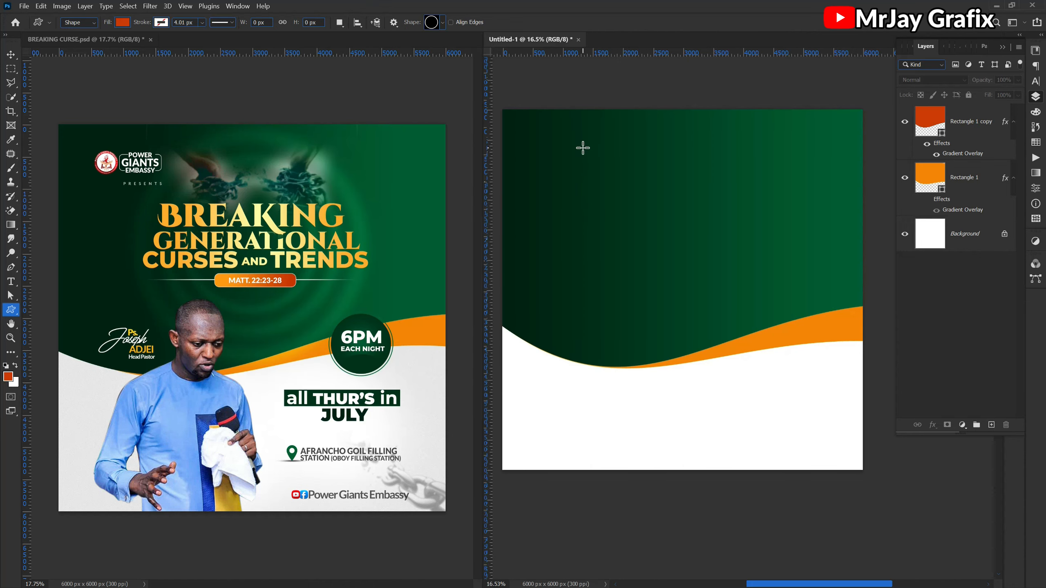
pyautogui.moveTo(585, 145); pyautogui.dragTo(863, 336)
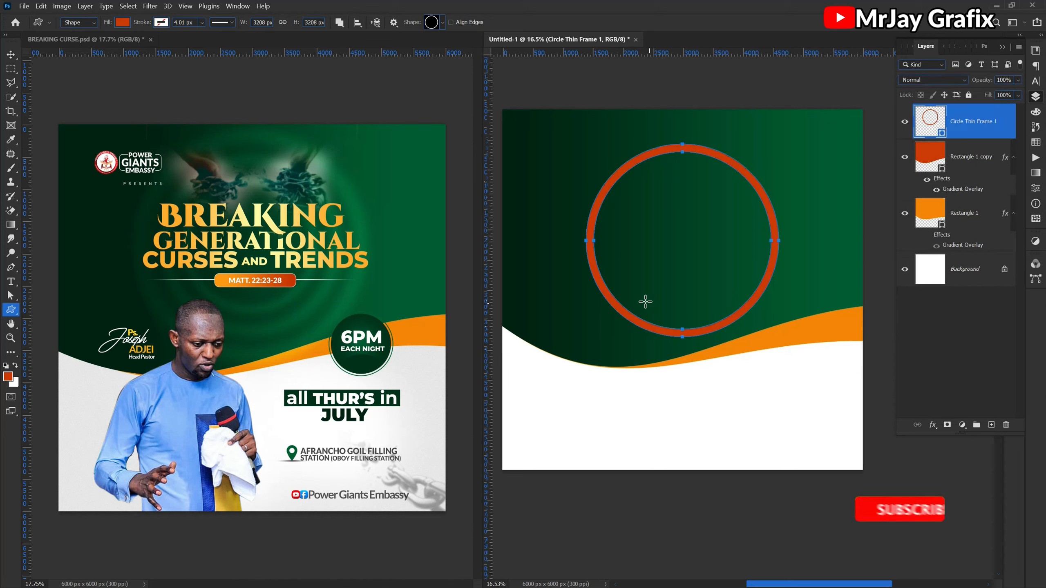
# Step: Change the circle frame's fill to white, sampled from the blank lower part of the canvas
pyautogui.press('v')
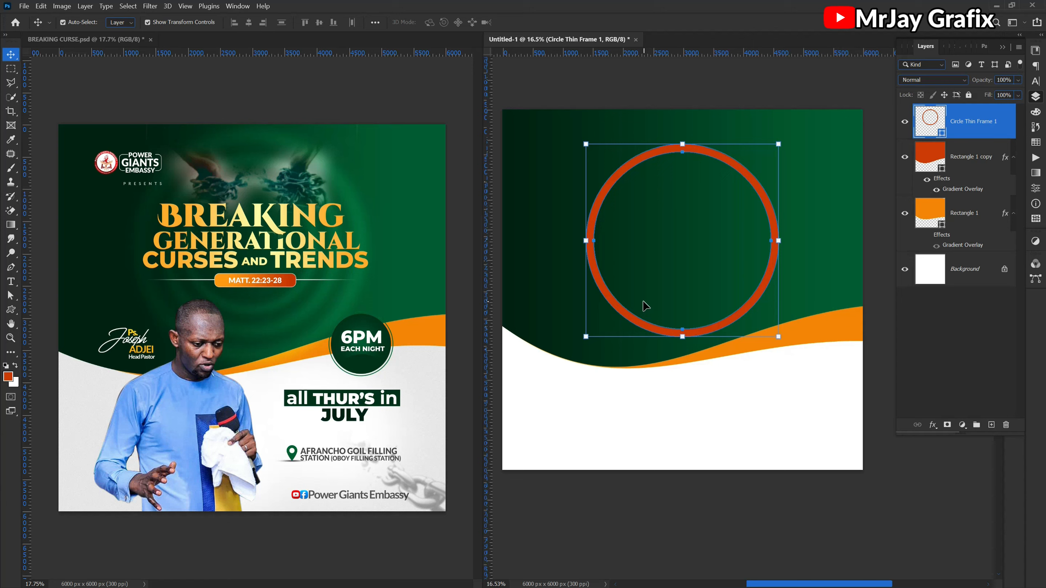
pyautogui.doubleClick(942, 137)
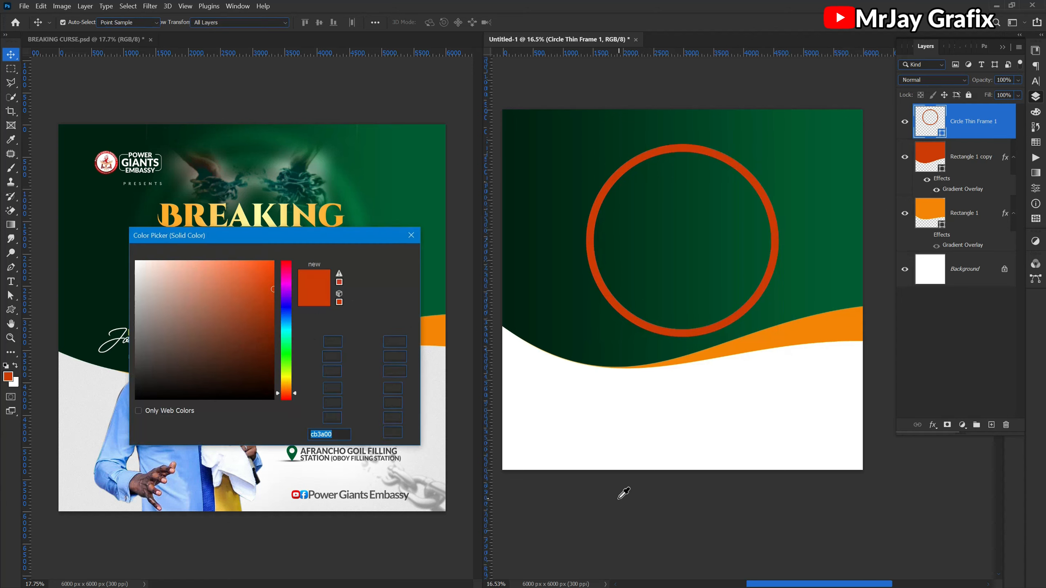
pyautogui.click(630, 427)
pyautogui.click(382, 256)
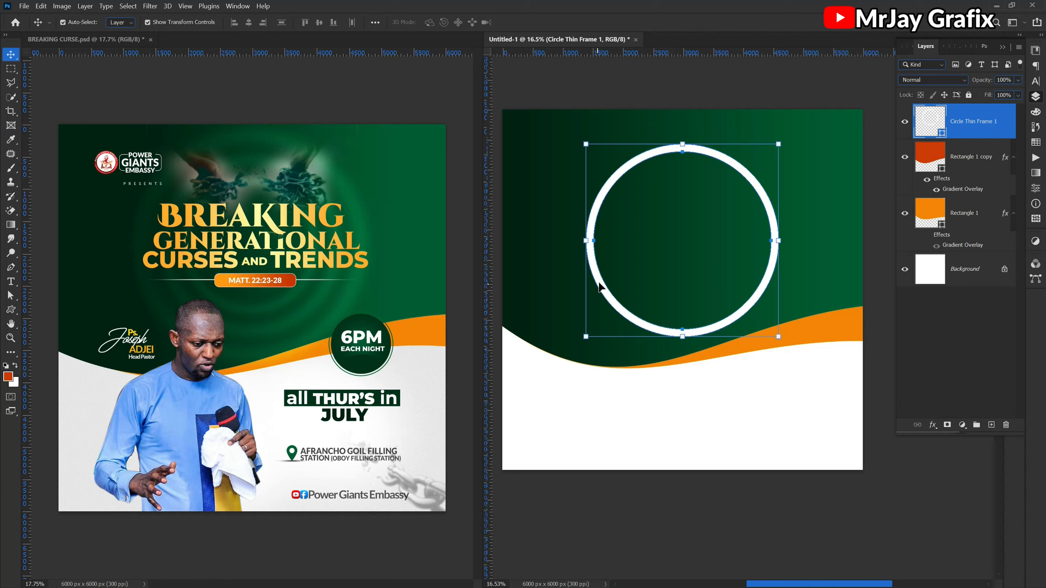
pyautogui.rightClick(1005, 121)
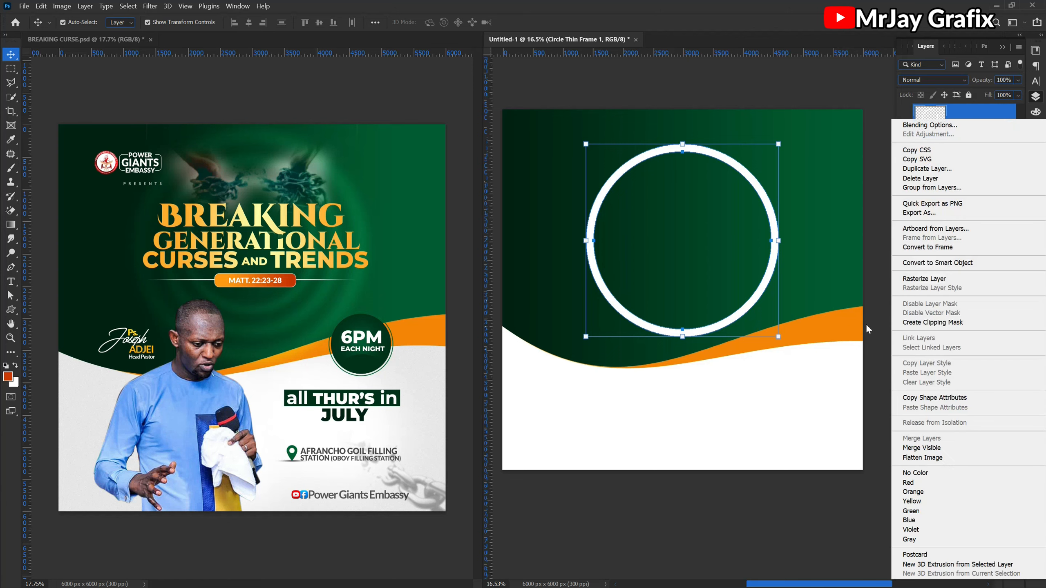
pyautogui.click(915, 323)
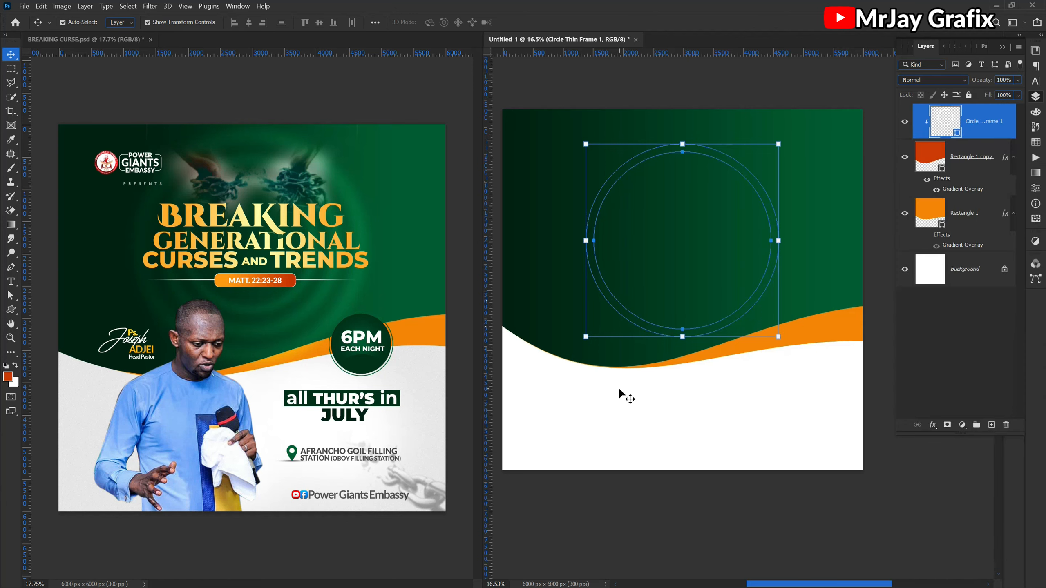
pyautogui.hotkey('ctrl', 'alt', 'g')
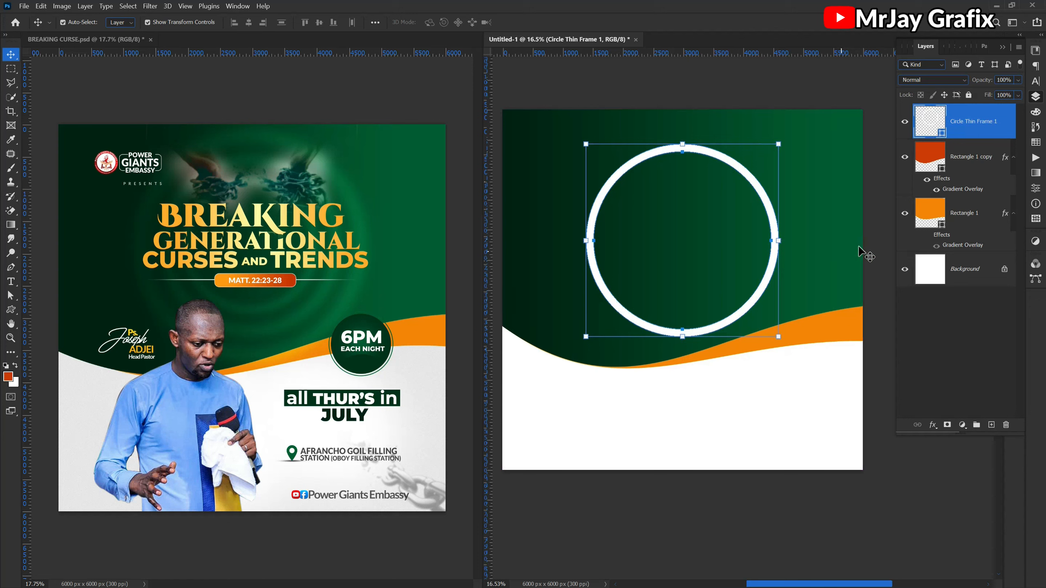
# Step: Rasterize the white circle frame layer and soften it with a Gaussian Blur of 104.3 px radius
pyautogui.rightClick(1007, 126)
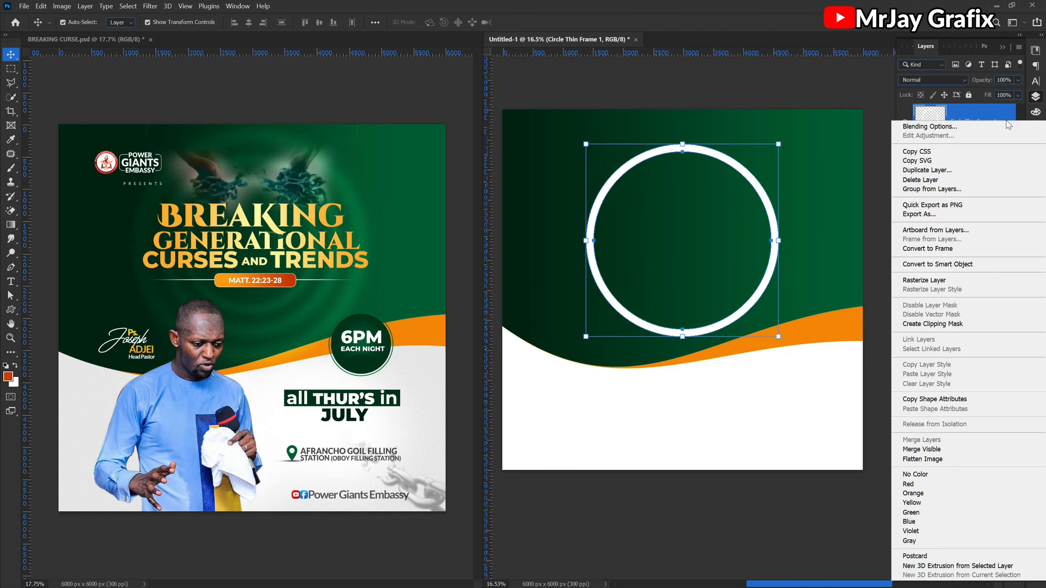
pyautogui.click(919, 282)
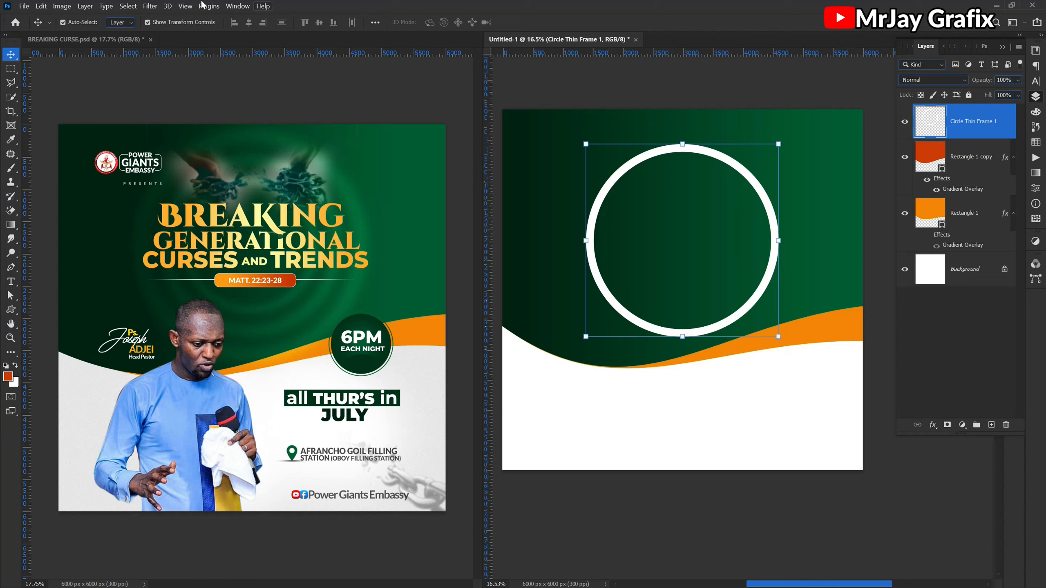
pyautogui.click(151, 6)
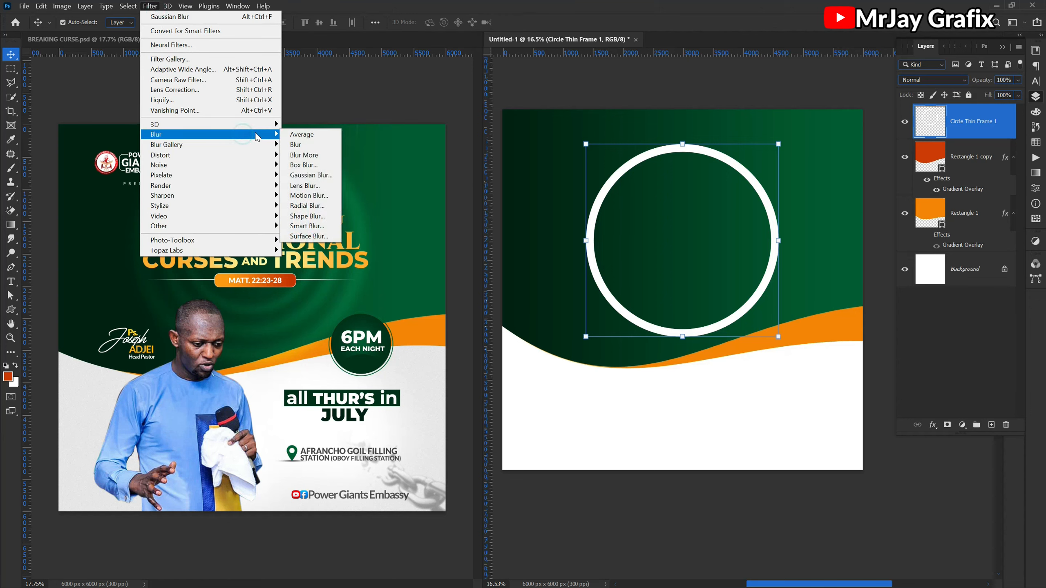
pyautogui.click(299, 179)
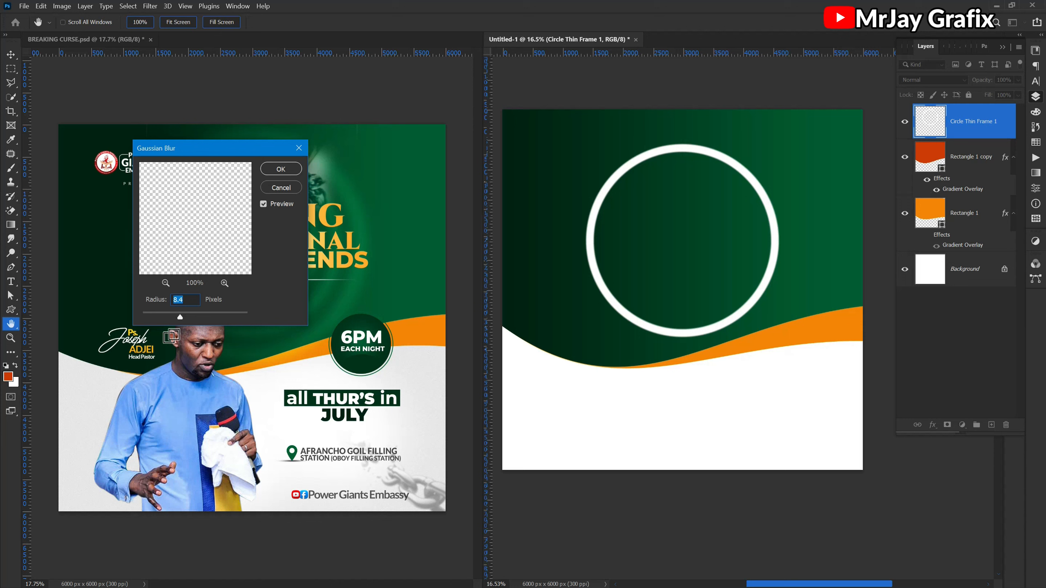
pyautogui.click(197, 316)
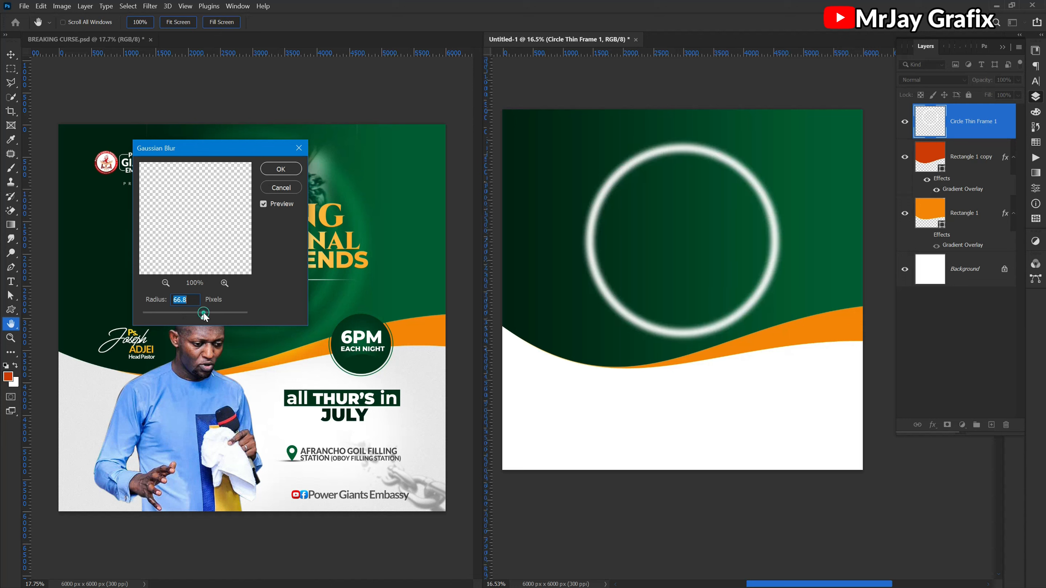
pyautogui.click(212, 316)
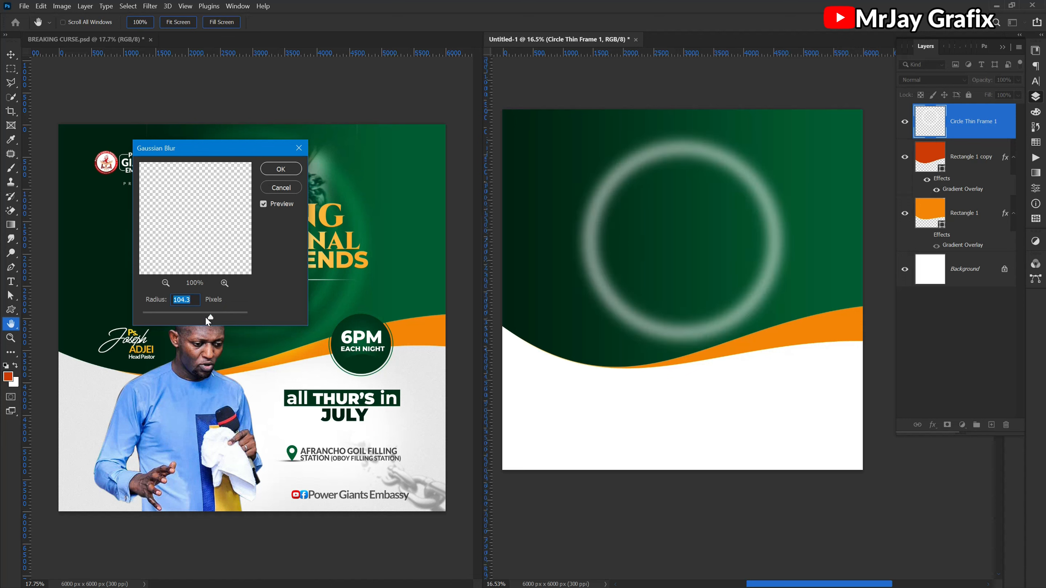
pyautogui.click(275, 170)
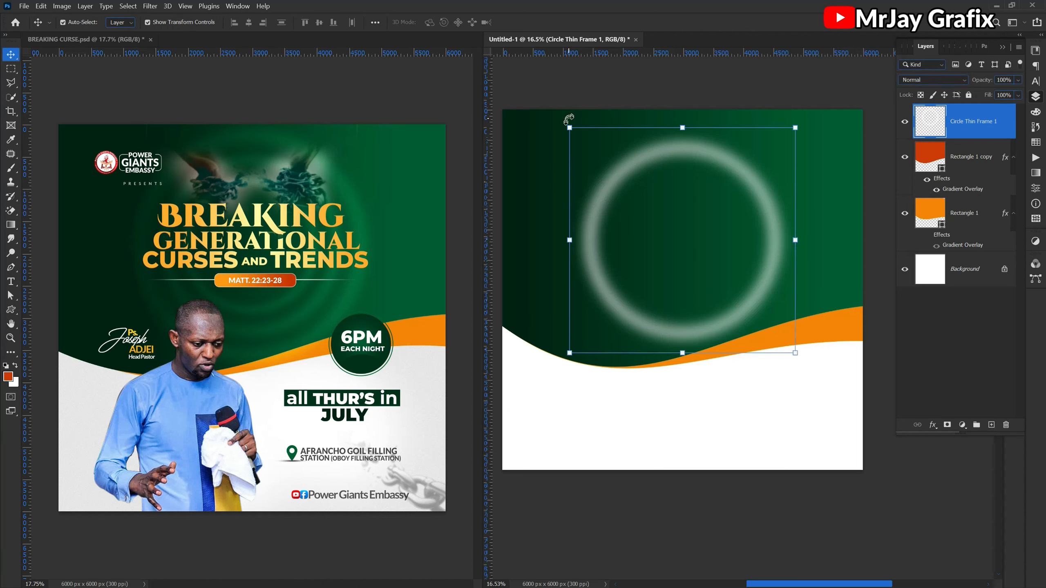
# Step: Duplicate the blurred ring and scale the copy to 75% about its center
pyautogui.press('ctrl')
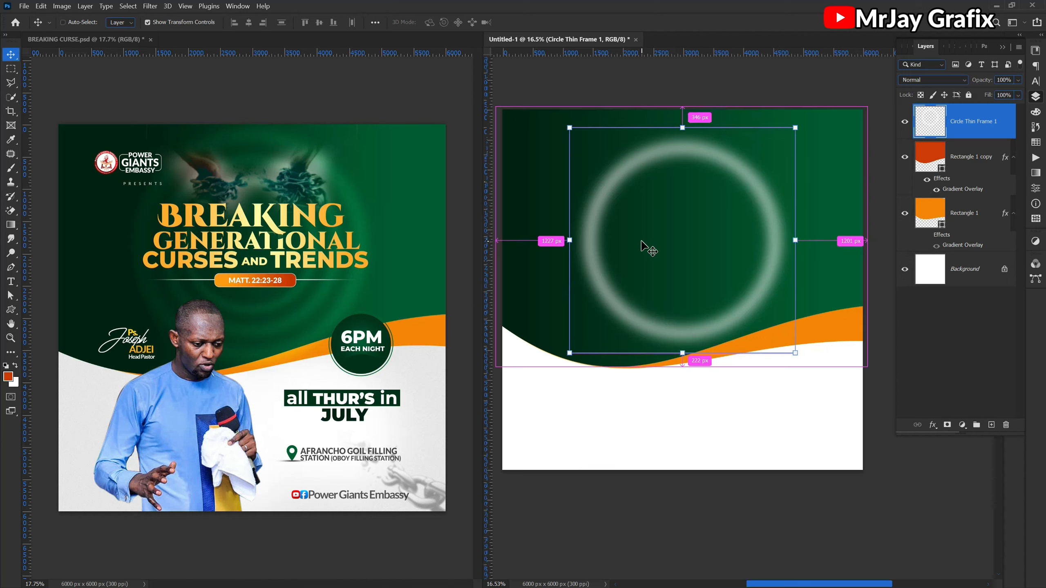
pyautogui.hotkey('ctrl', 'j')
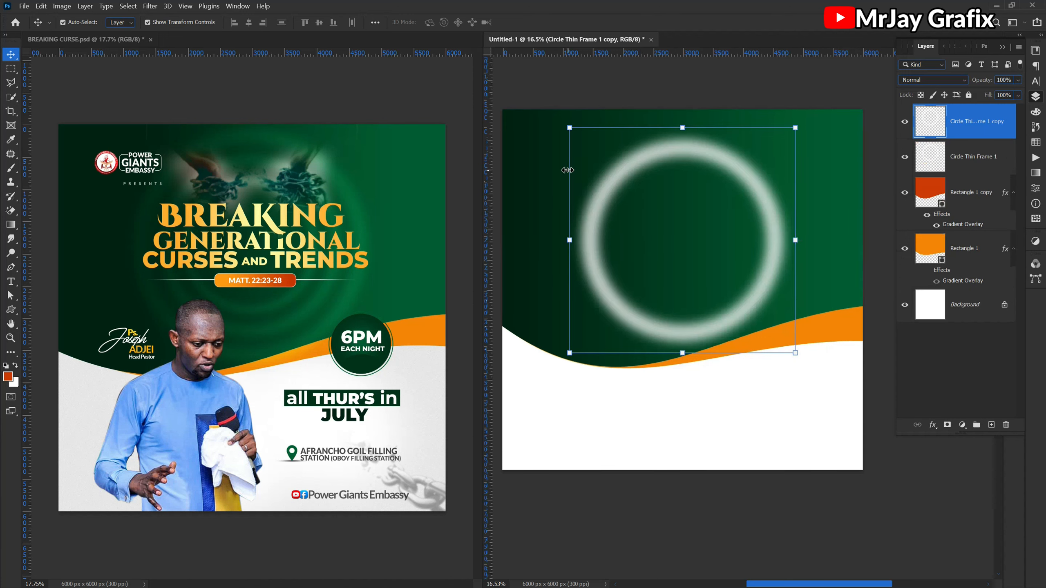
pyautogui.hotkey('ctrl', 't')
pyautogui.moveTo(241, 28); pyautogui.dragTo(226, 33)
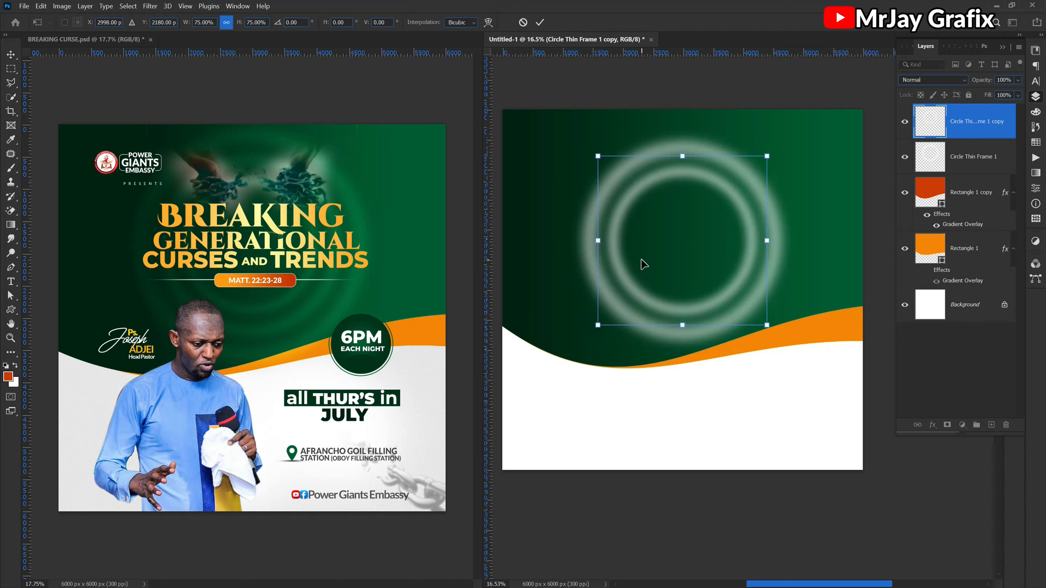
pyautogui.press('Return')
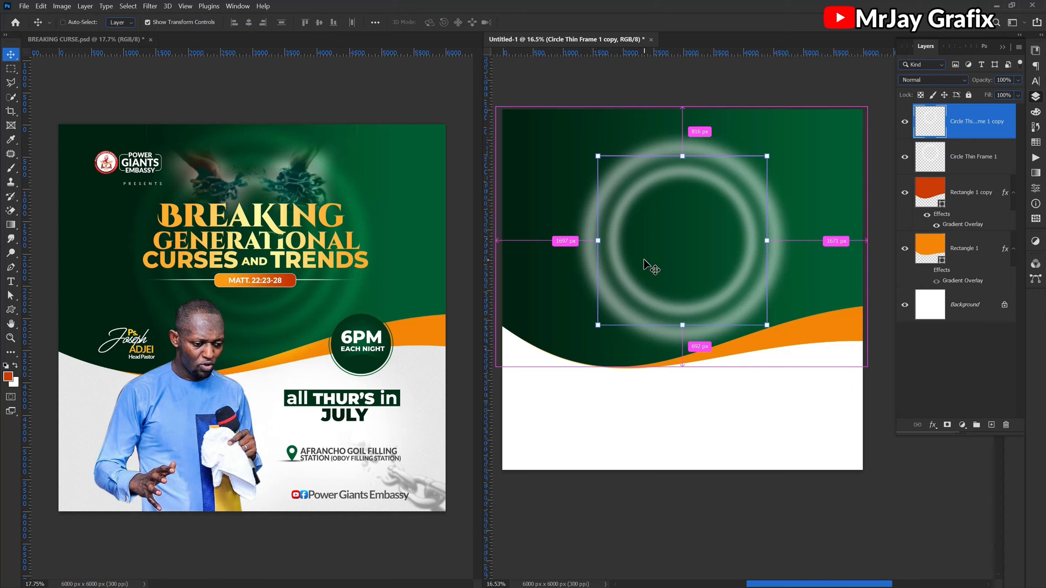
# Step: Duplicate the second ring and scale the copy to 70% to form a third concentric ring
pyautogui.hotkey('ctrl', 'j')
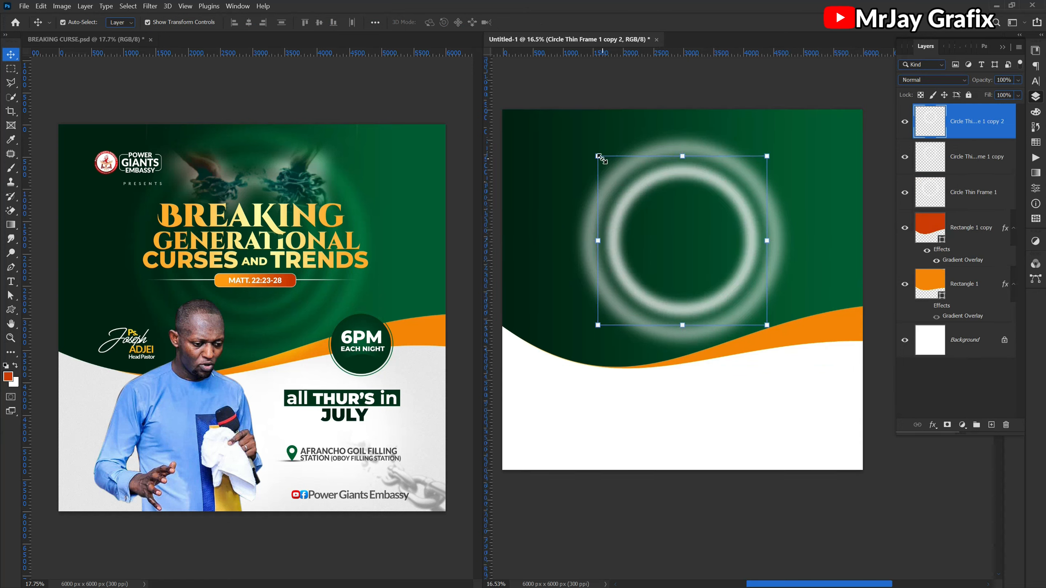
pyautogui.hotkey('ctrl', 't')
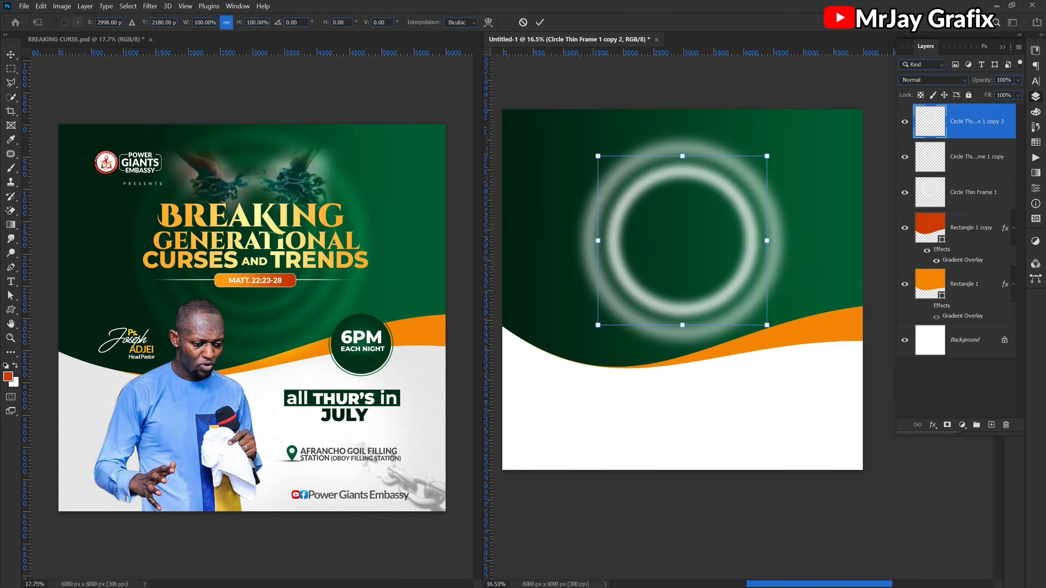
pyautogui.moveTo(240, 22); pyautogui.dragTo(226, 36)
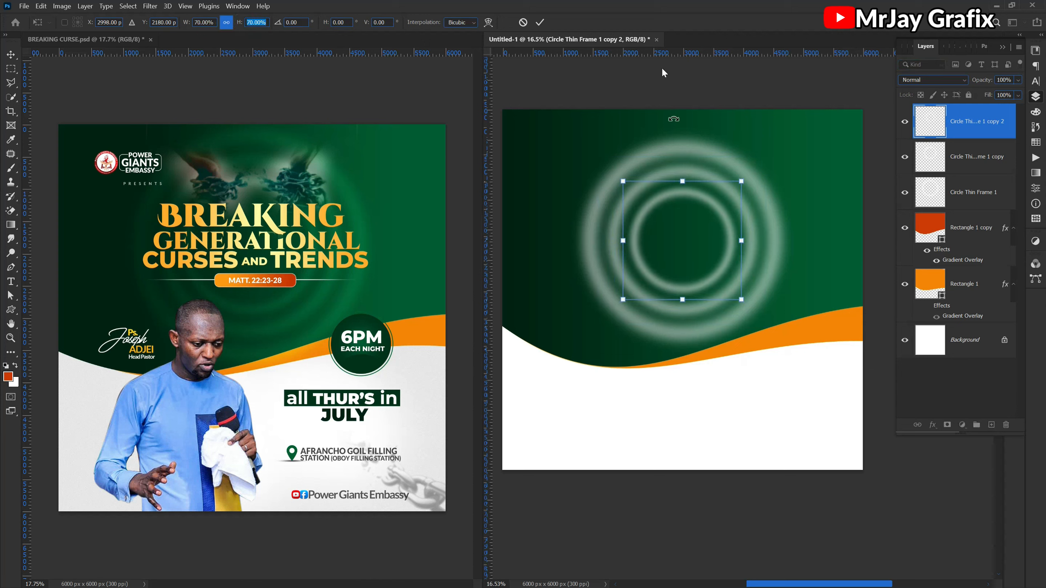
pyautogui.click(541, 22)
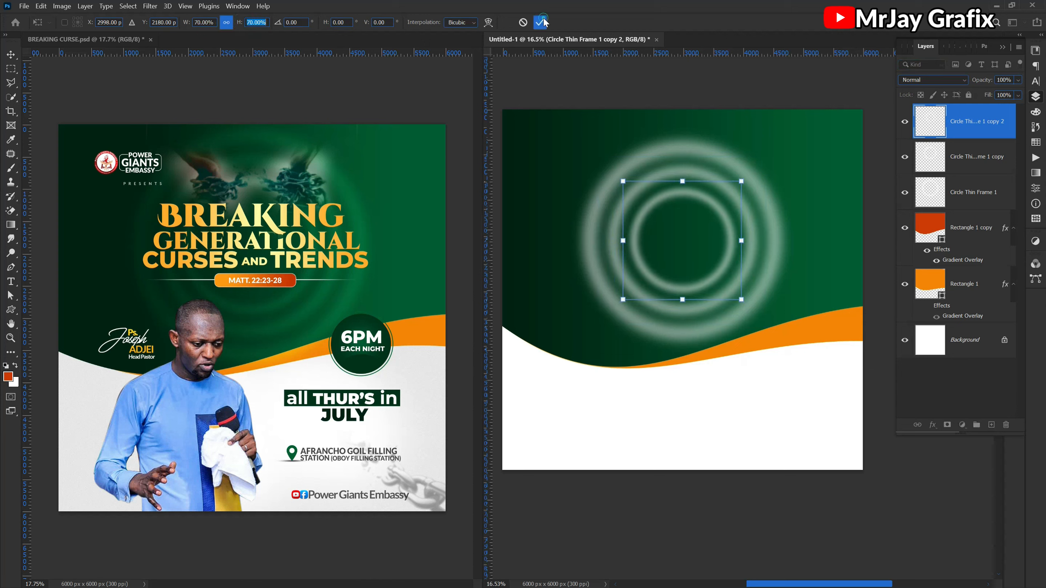
# Step: Duplicate the third ring and scale the copy to 70% to form a fourth concentric ring
pyautogui.keyDown('alt'); pyautogui.click(677, 267); pyautogui.keyUp('alt')
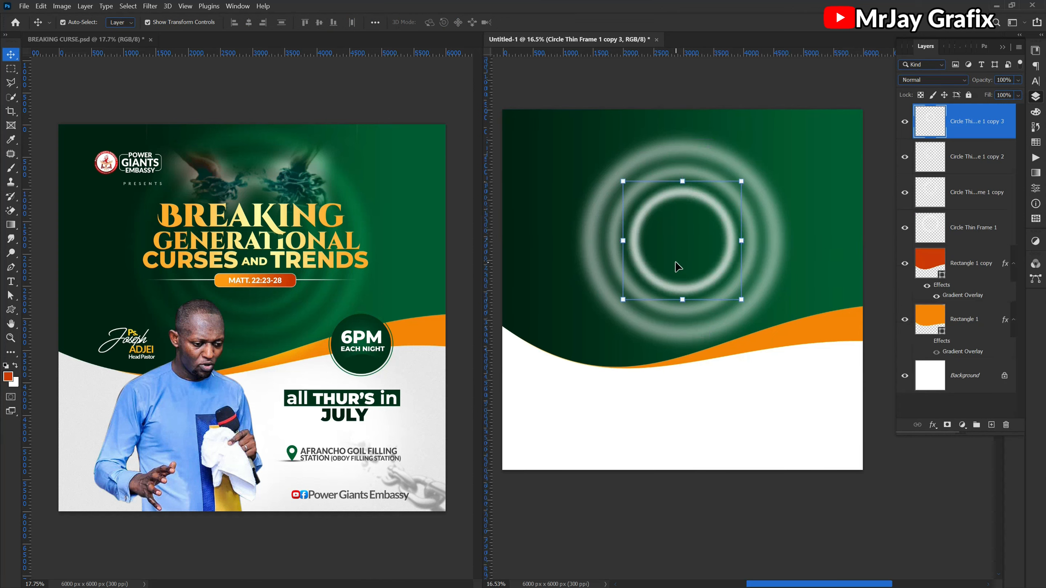
pyautogui.hotkey('ctrl', 't')
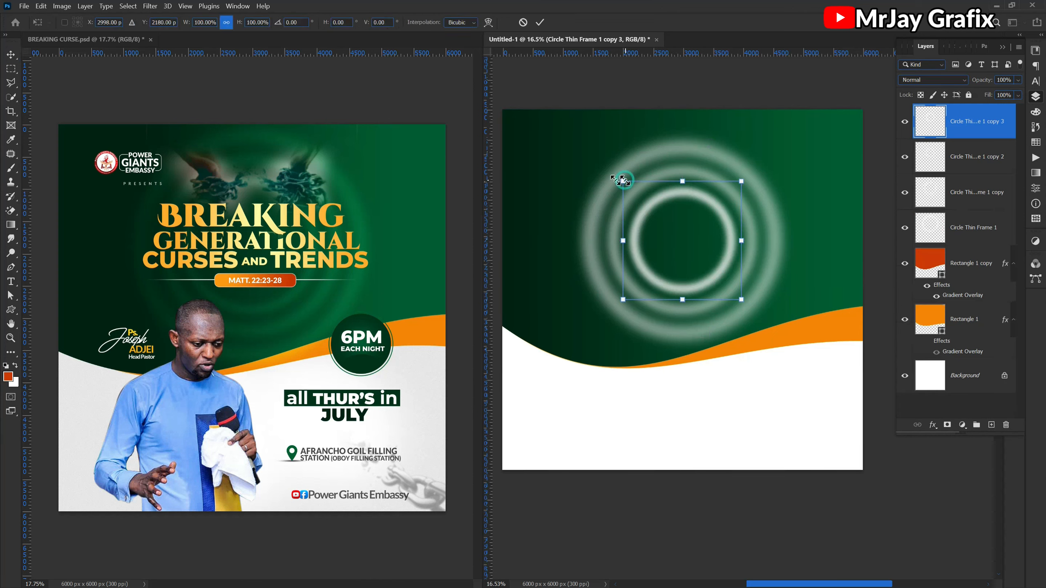
pyautogui.moveTo(242, 23)
pyautogui.mouseDown()
pyautogui.moveTo(197, 48)
pyautogui.moveTo(225, 31)
pyautogui.mouseUp()
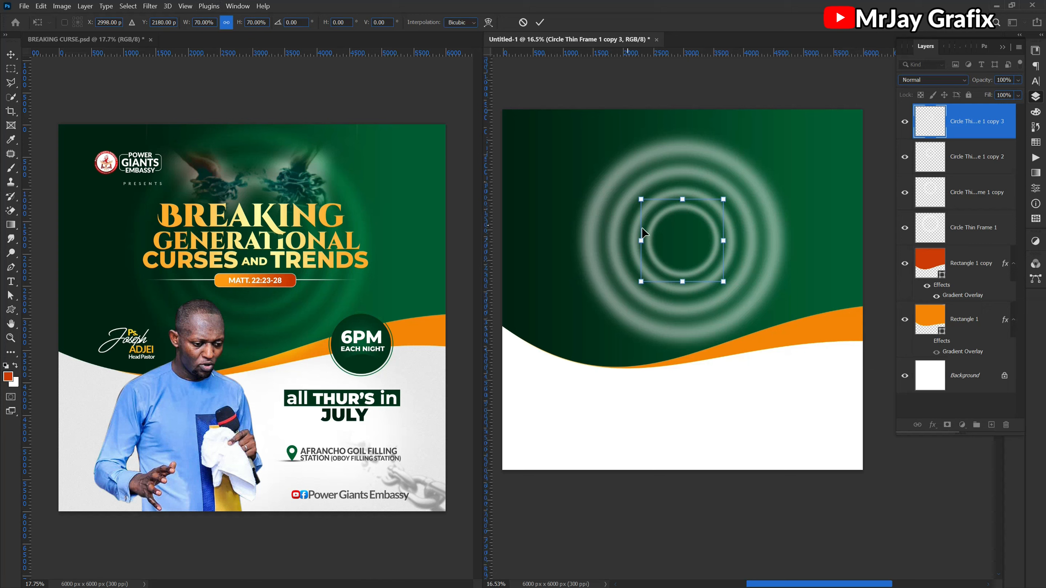
pyautogui.press('Return')
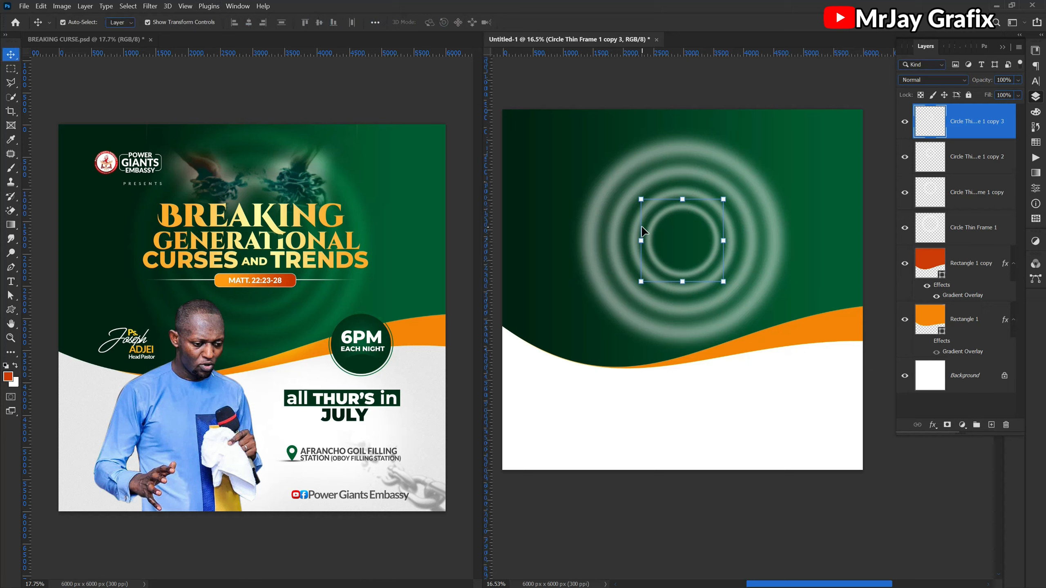
# Step: Duplicate the fourth ring and scale the copy down proportionally to form the innermost ring of the ripple
pyautogui.press('ctrl')
pyautogui.hotkey('ctrl', 'j')
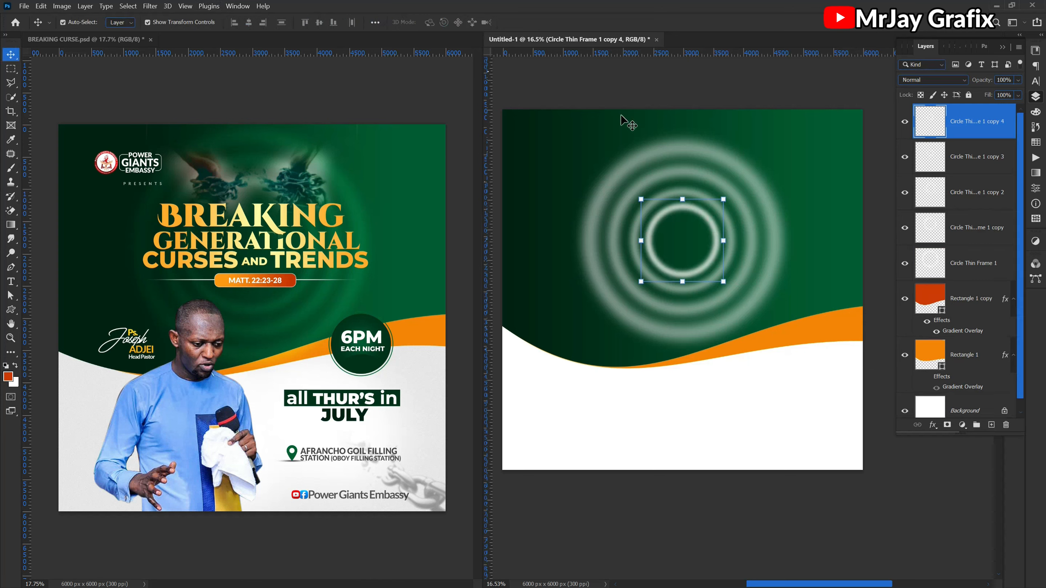
pyautogui.hotkey('ctrl', 't')
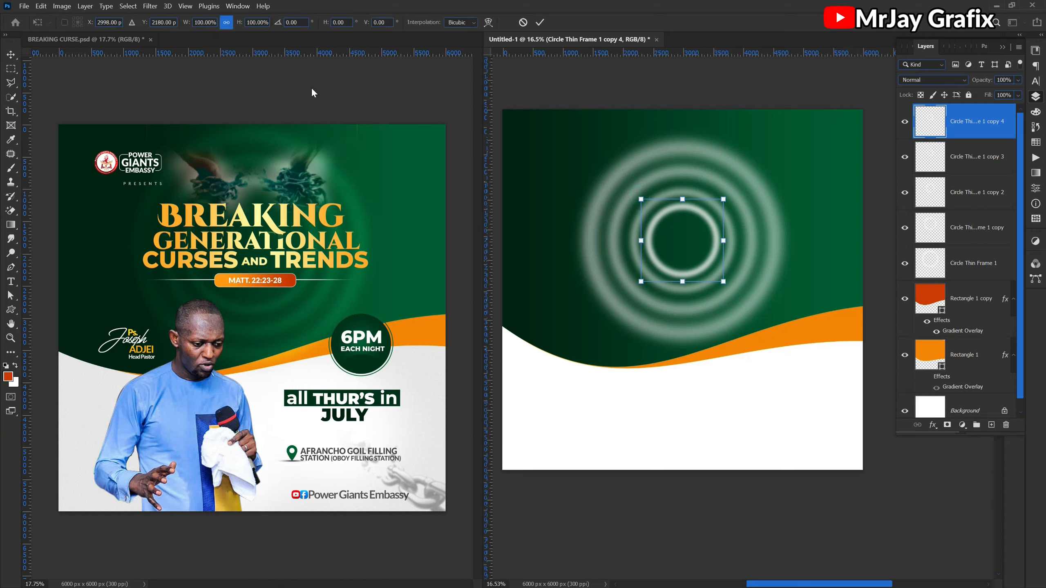
pyautogui.moveTo(243, 28); pyautogui.dragTo(224, 36)
pyautogui.press('Return')
# Step: Select the green and orange wave shape layers together and lock them completely
pyautogui.moveTo(790, 435); pyautogui.dragTo(811, 364)
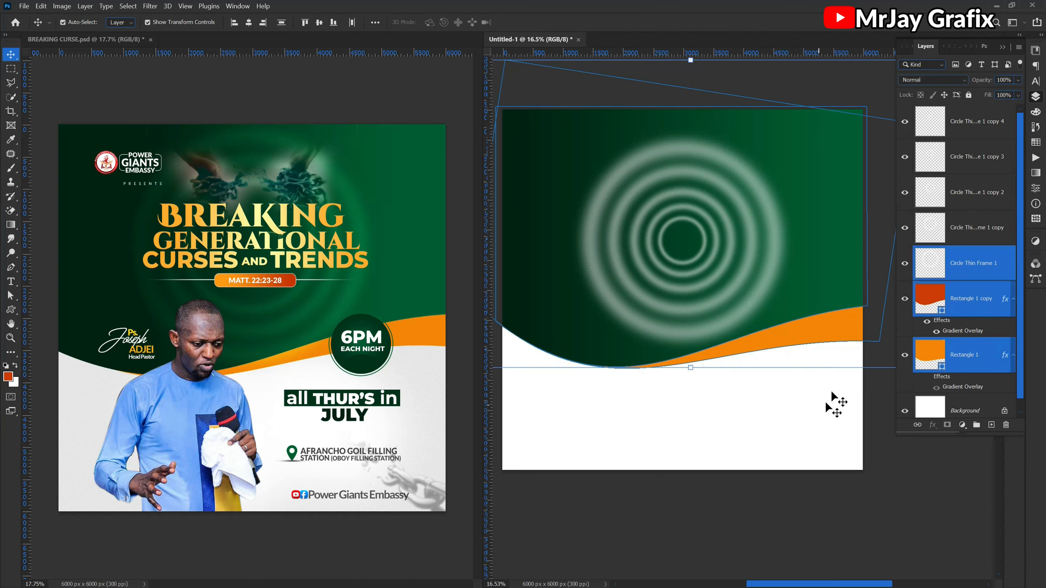
pyautogui.click(874, 419)
pyautogui.moveTo(859, 357); pyautogui.dragTo(854, 311)
pyautogui.click(969, 95)
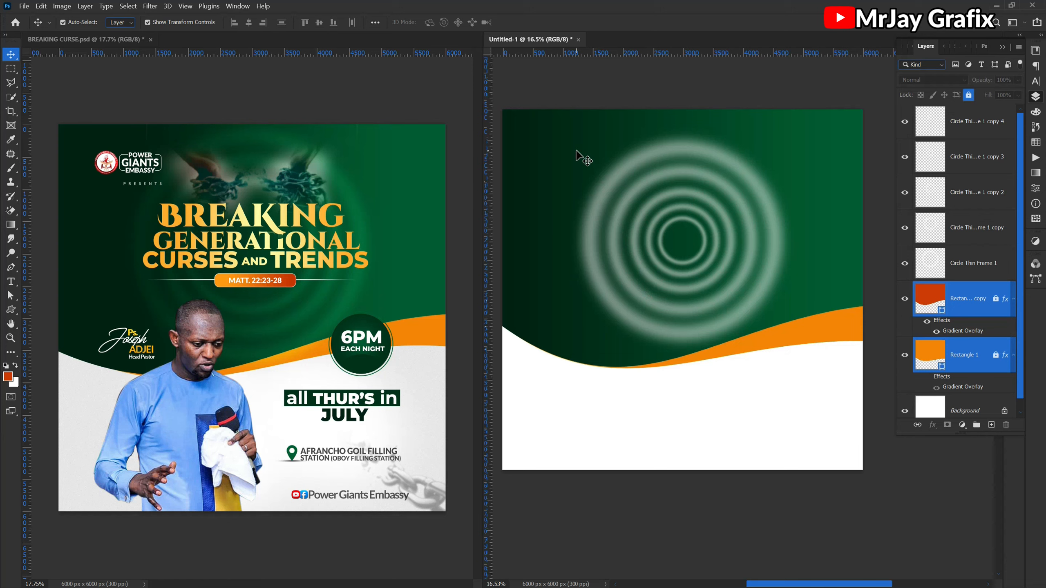
# Step: Merge all five blurred rings into a single layer and shift it slightly upward
pyautogui.moveTo(569, 144); pyautogui.dragTo(805, 379)
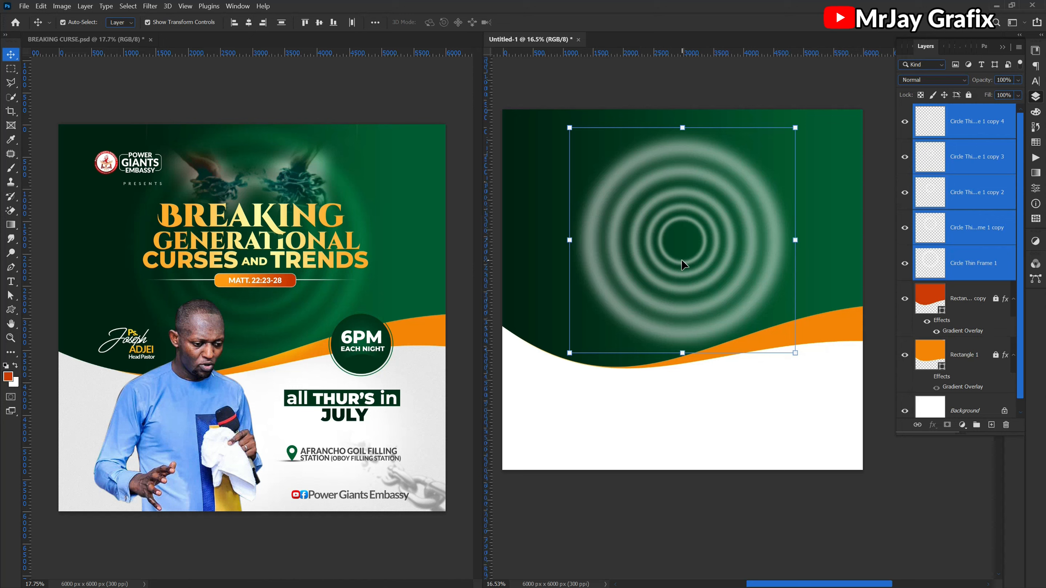
pyautogui.press('ctrl')
pyautogui.hotkey('ctrl', 'e')
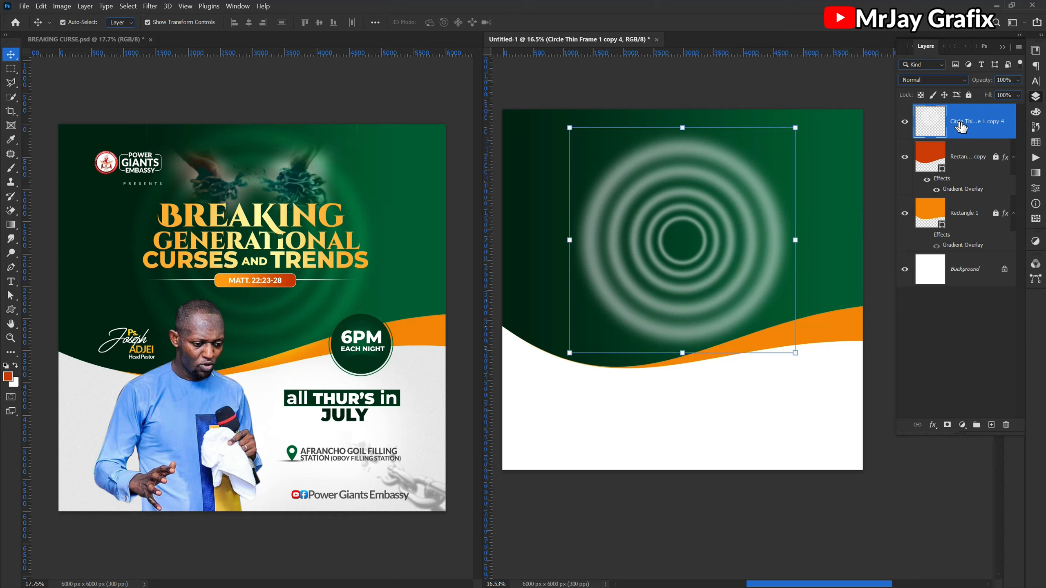
pyautogui.moveTo(611, 240); pyautogui.dragTo(610, 236)
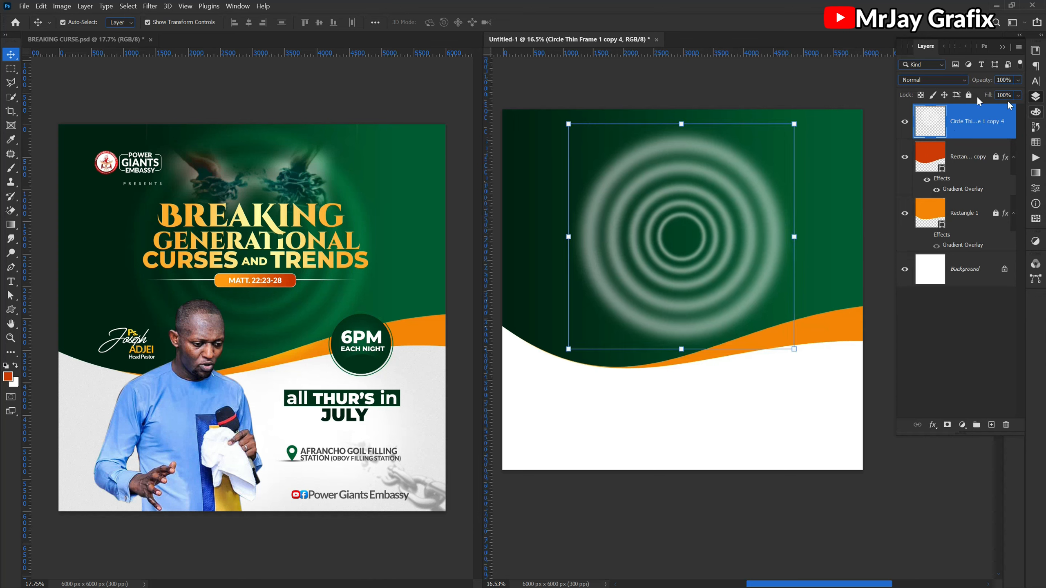
# Step: Set the merged ring layer's blend mode to Overlay and deselect it
pyautogui.click(932, 81)
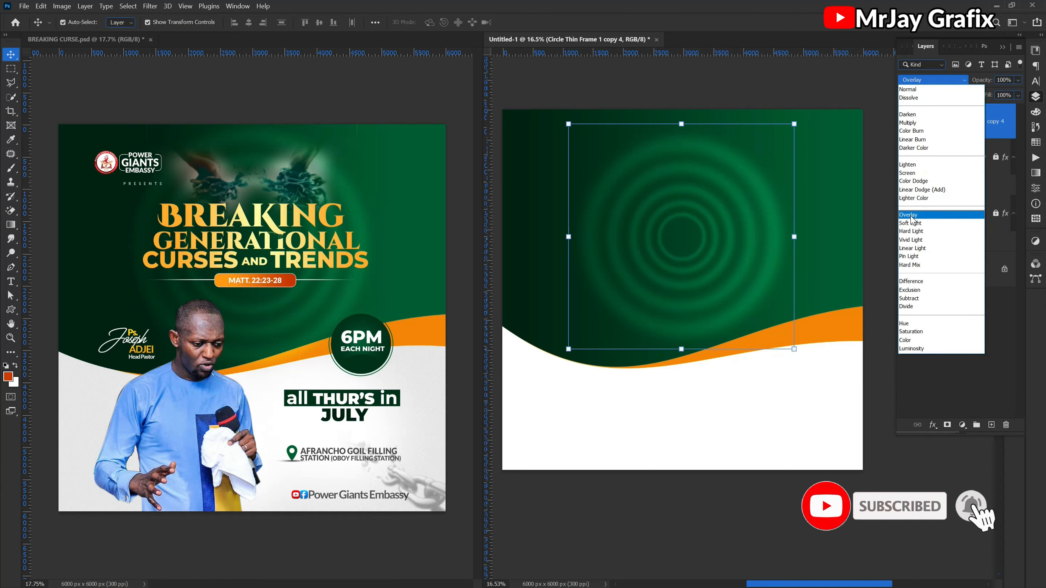
pyautogui.click(909, 215)
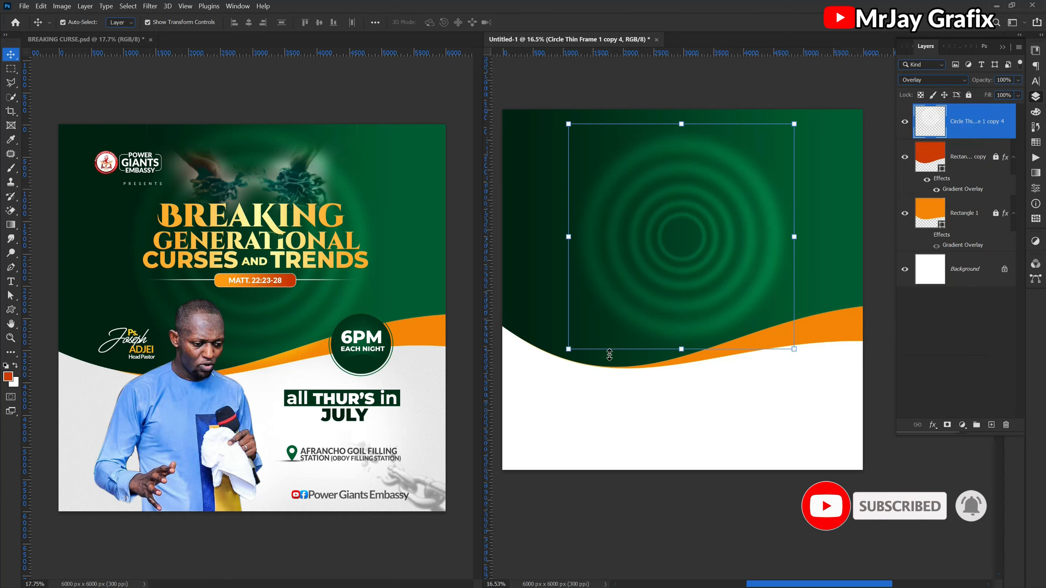
pyautogui.click(671, 349)
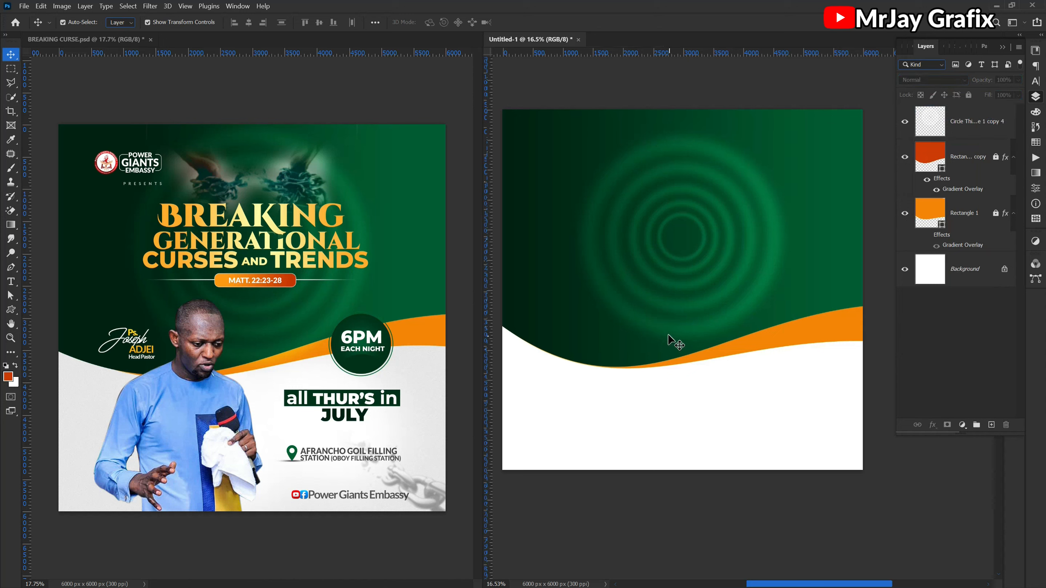
# Step: Enlarge the ripple proportionally to about 115% around its center, then deselect it
pyautogui.click(669, 331)
pyautogui.moveTo(675, 122); pyautogui.dragTo(677, 105)
pyautogui.moveTo(677, 354)
pyautogui.mouseDown()
pyautogui.moveTo(672, 366)
pyautogui.moveTo(672, 358)
pyautogui.mouseUp()
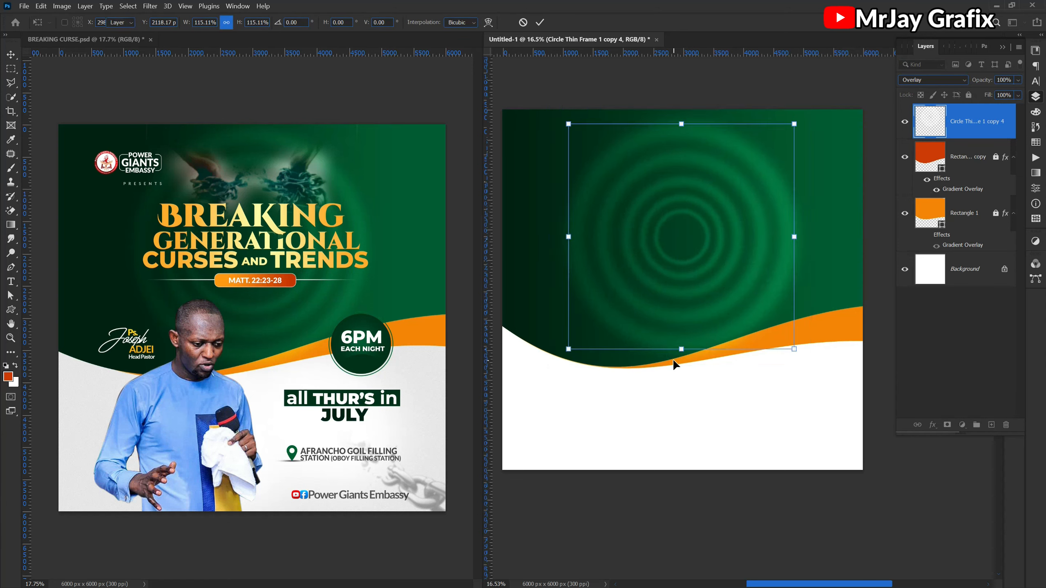
pyautogui.click(642, 416)
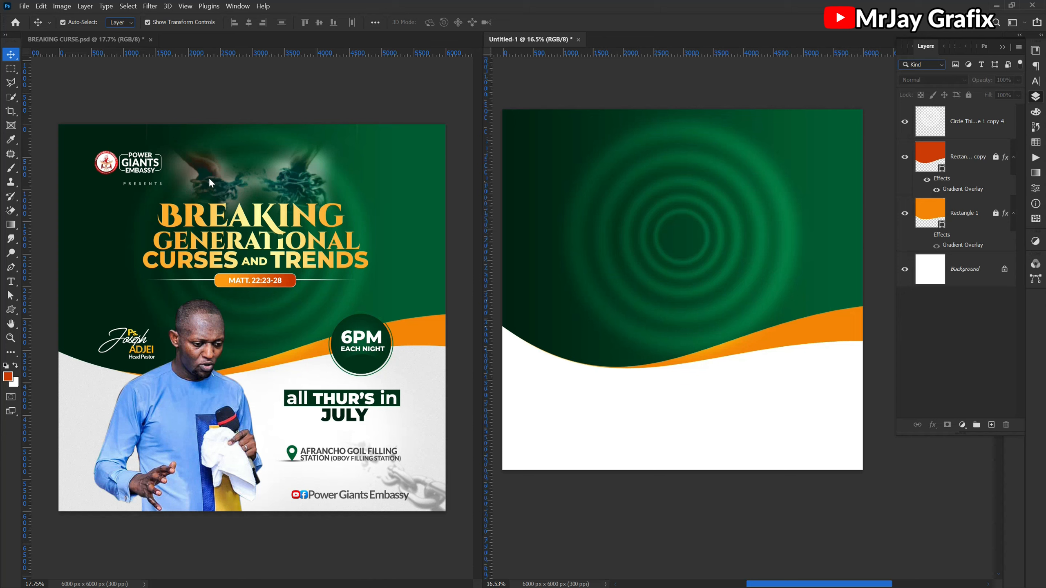
# Step: Open the rompiendo-las-cadenas image, copy it into the new flyer as a layer, and close the source image
pyautogui.click(287, 175)
pyautogui.click(289, 177)
pyautogui.moveTo(302, 183); pyautogui.dragTo(310, 184)
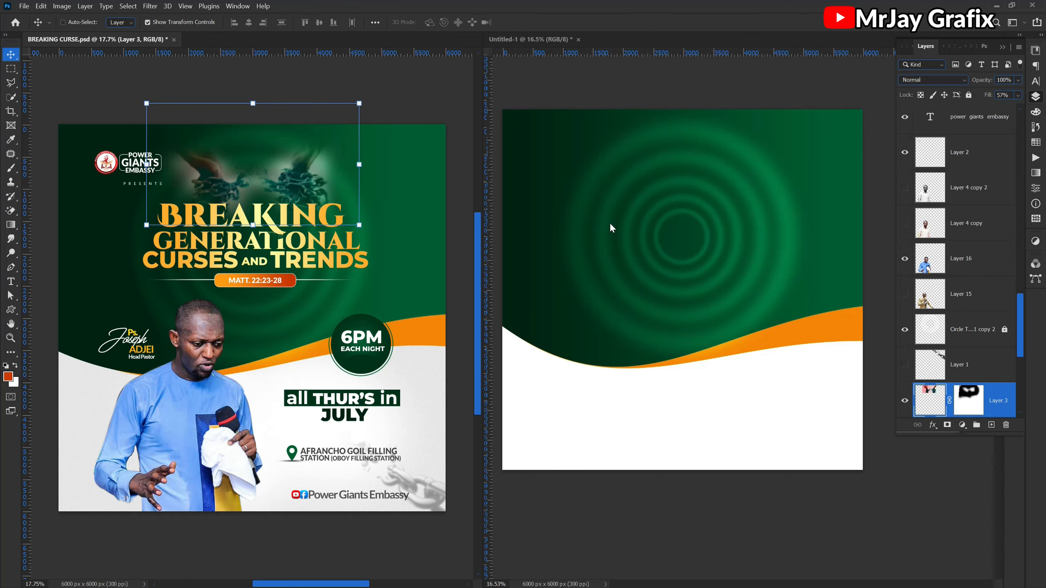
pyautogui.hotkey('ctrl', 'o')
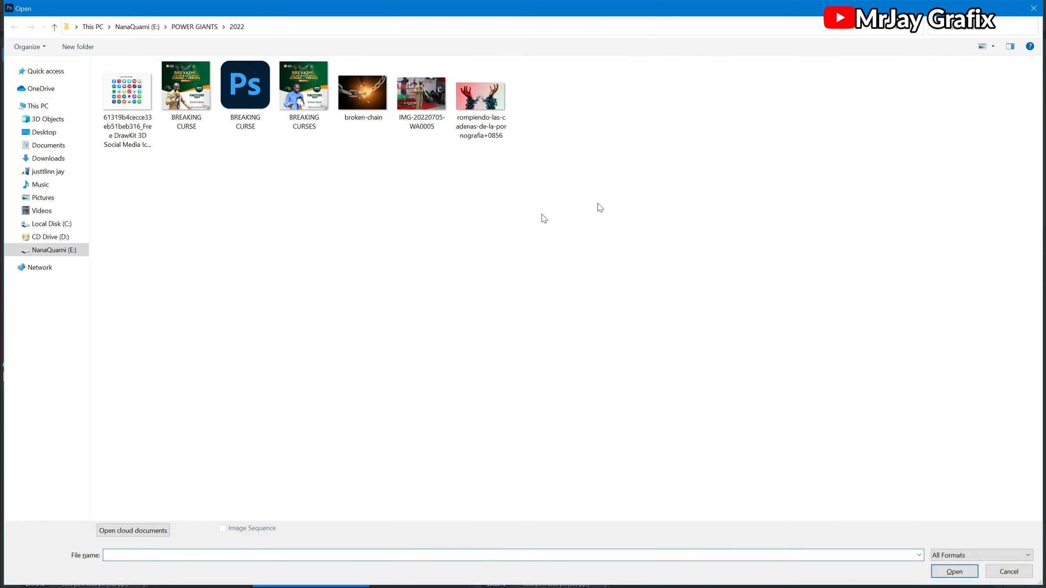
pyautogui.doubleClick(474, 103)
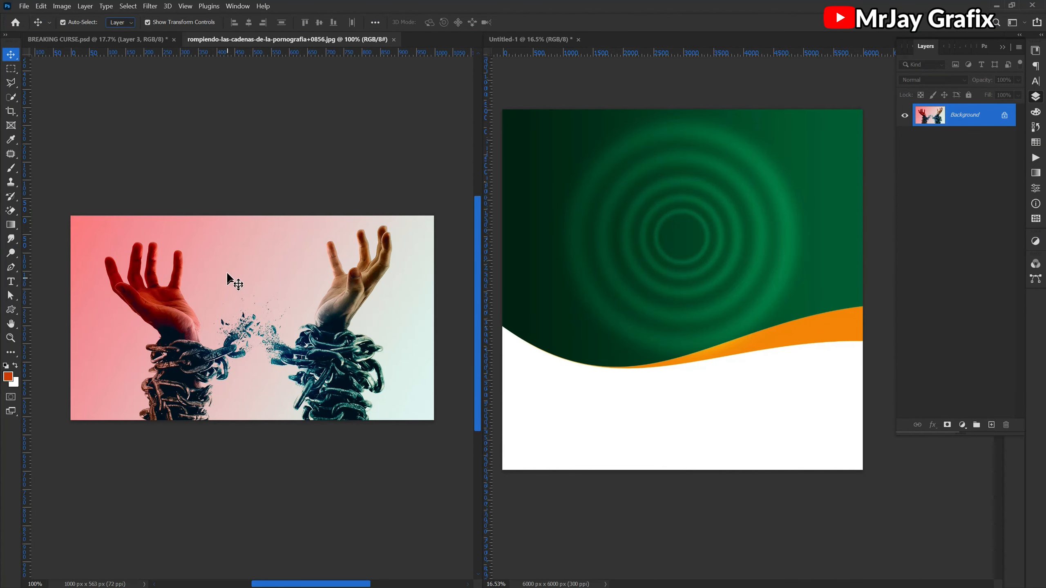
pyautogui.moveTo(226, 256); pyautogui.dragTo(640, 163)
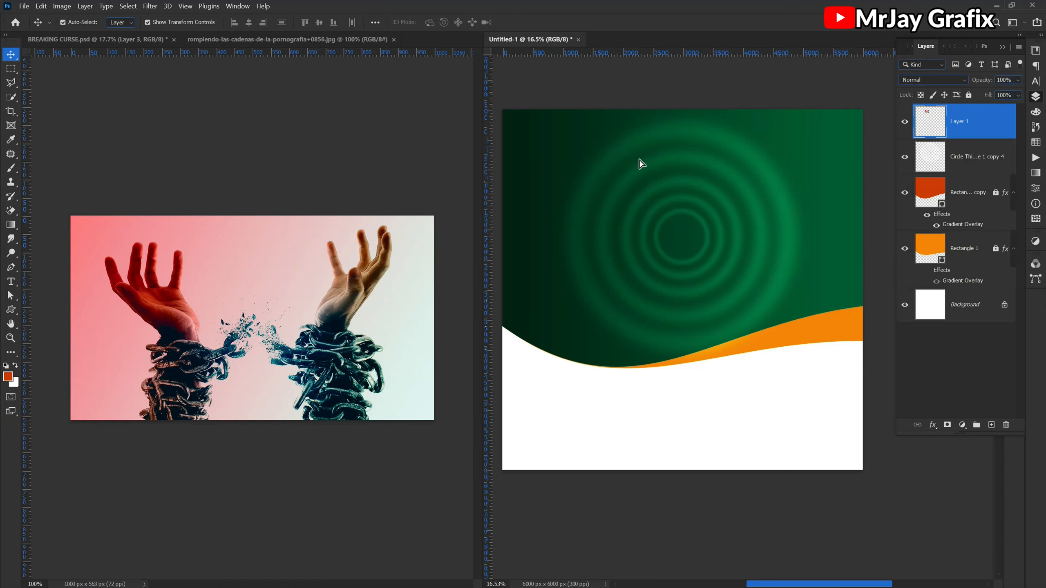
pyautogui.click(291, 291)
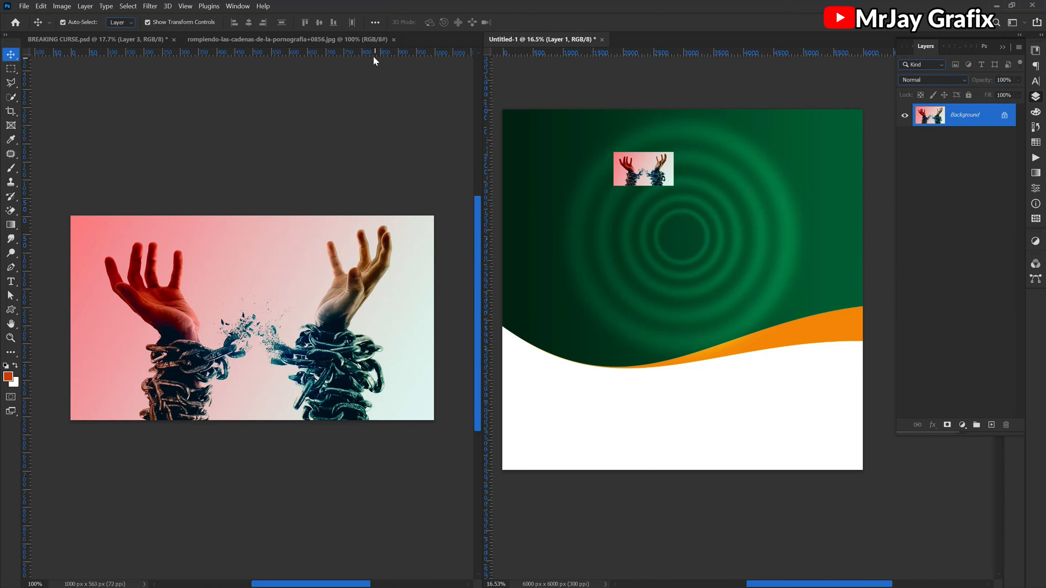
pyautogui.click(394, 39)
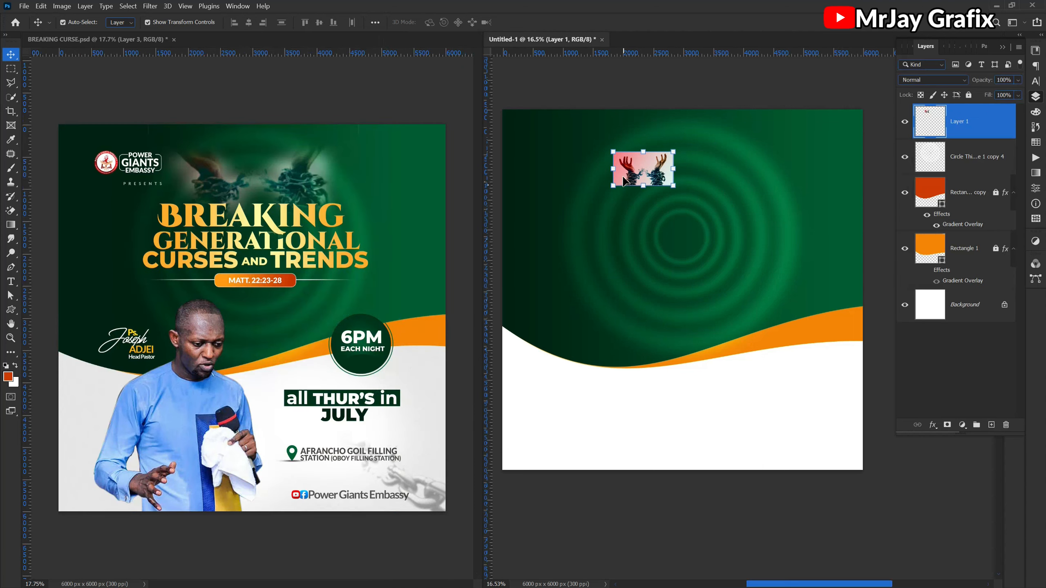
# Step: Enlarge the chained-hands image proportionally to about 407% and center it horizontally in the upper green area
pyautogui.moveTo(644, 193); pyautogui.dragTo(636, 248)
pyautogui.moveTo(634, 247); pyautogui.dragTo(672, 215)
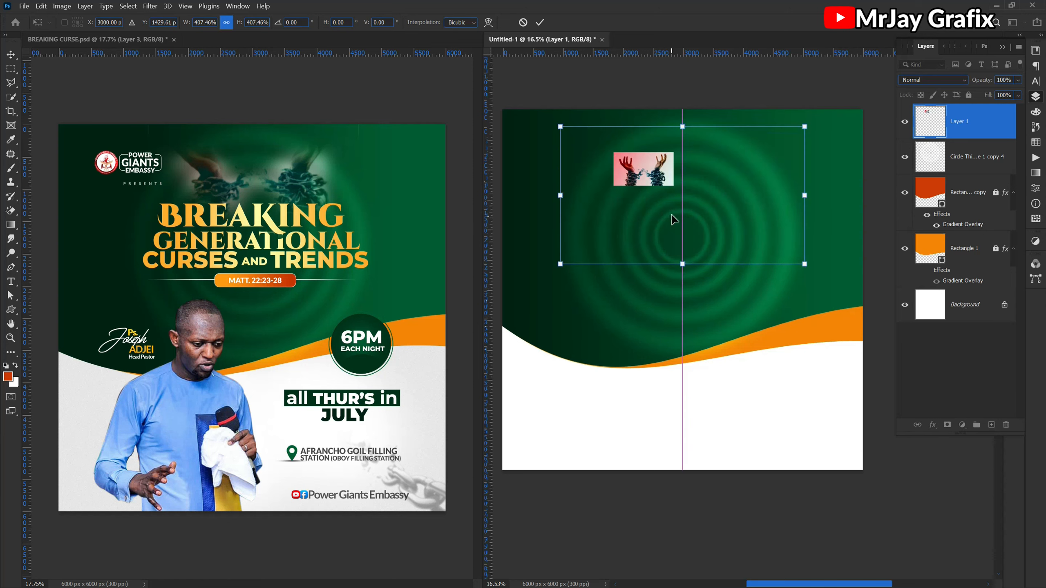
pyautogui.press('Return')
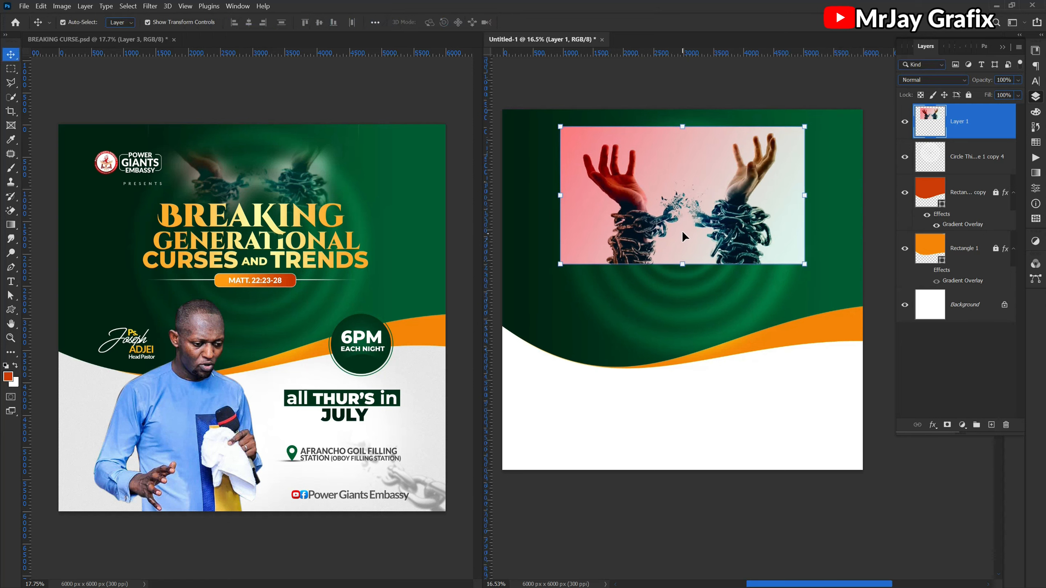
# Step: Add a layer mask to the chained-hands image and fade out its pink background with a soft black 2300 px brush
pyautogui.click(948, 426)
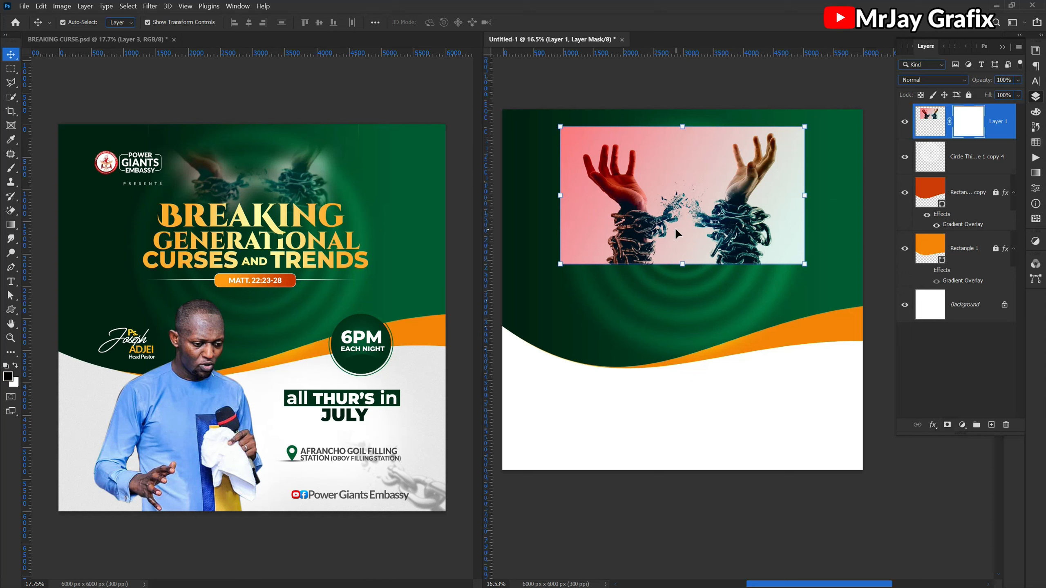
pyautogui.press('b')
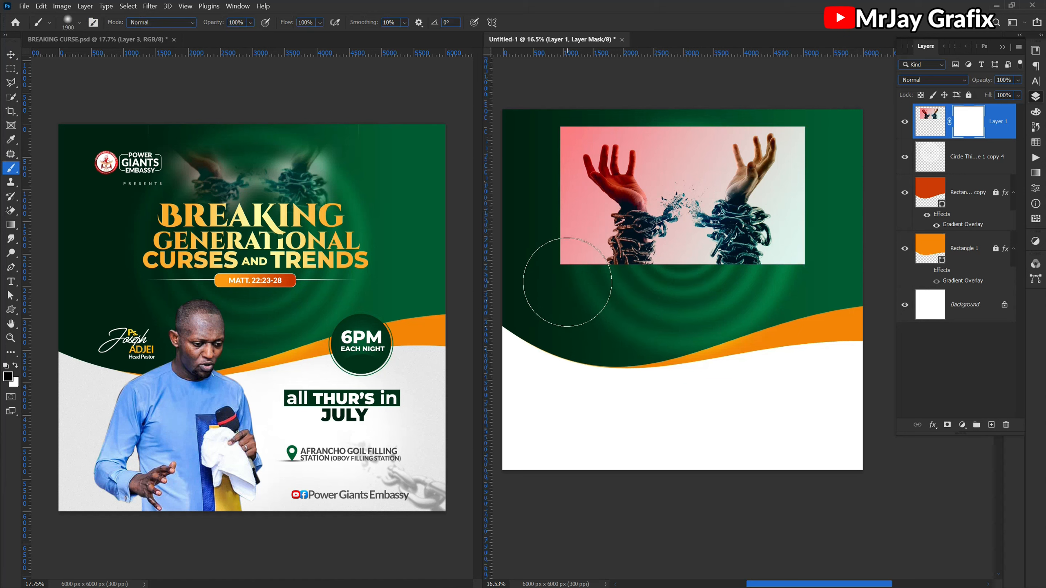
pyautogui.press(']')
pyautogui.press(']')
pyautogui.press(']')
pyautogui.press(']')
pyautogui.moveTo(552, 294)
pyautogui.mouseDown()
pyautogui.moveTo(561, 259)
pyautogui.moveTo(542, 166)
pyautogui.moveTo(539, 226)
pyautogui.moveTo(571, 290)
pyautogui.moveTo(607, 309)
pyautogui.moveTo(656, 309)
pyautogui.moveTo(610, 298)
pyautogui.moveTo(698, 322)
pyautogui.moveTo(830, 289)
pyautogui.moveTo(825, 269)
pyautogui.moveTo(804, 283)
pyautogui.moveTo(824, 278)
pyautogui.moveTo(835, 139)
pyautogui.moveTo(829, 274)
pyautogui.moveTo(853, 108)
pyautogui.moveTo(840, 249)
pyautogui.moveTo(793, 125)
pyautogui.moveTo(729, 81)
pyautogui.moveTo(784, 93)
pyautogui.moveTo(688, 100)
pyautogui.moveTo(651, 118)
pyautogui.moveTo(573, 113)
pyautogui.moveTo(536, 178)
pyautogui.moveTo(525, 272)
pyautogui.moveTo(574, 285)
pyautogui.moveTo(623, 348)
pyautogui.moveTo(734, 329)
pyautogui.moveTo(690, 280)
pyautogui.moveTo(675, 285)
pyautogui.moveTo(688, 267)
pyautogui.moveTo(682, 273)
pyautogui.moveTo(738, 310)
pyautogui.moveTo(775, 295)
pyautogui.moveTo(747, 315)
pyautogui.moveTo(684, 126)
pyautogui.moveTo(688, 98)
pyautogui.moveTo(686, 117)
pyautogui.moveTo(708, 93)
pyautogui.moveTo(579, 89)
pyautogui.moveTo(696, 94)
pyautogui.moveTo(708, 199)
pyautogui.moveTo(668, 190)
pyautogui.mouseUp()
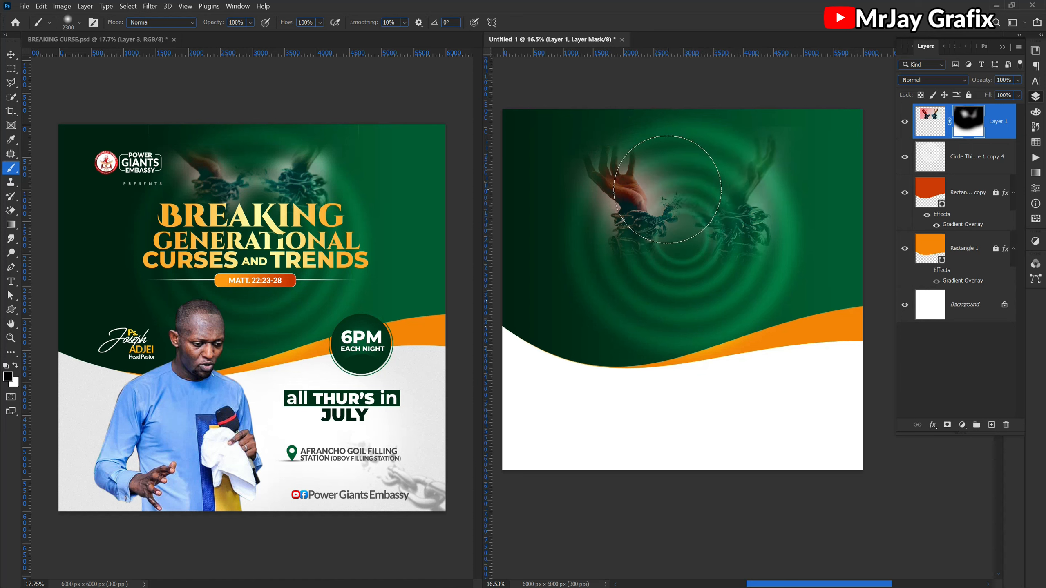
pyautogui.hotkey('ctrl', 'z')
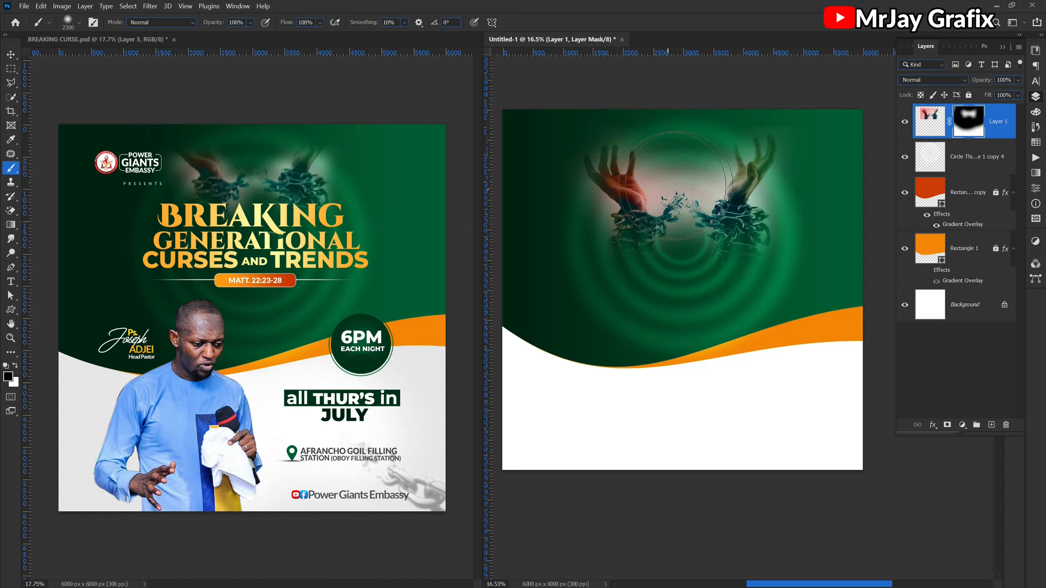
pyautogui.click(688, 180)
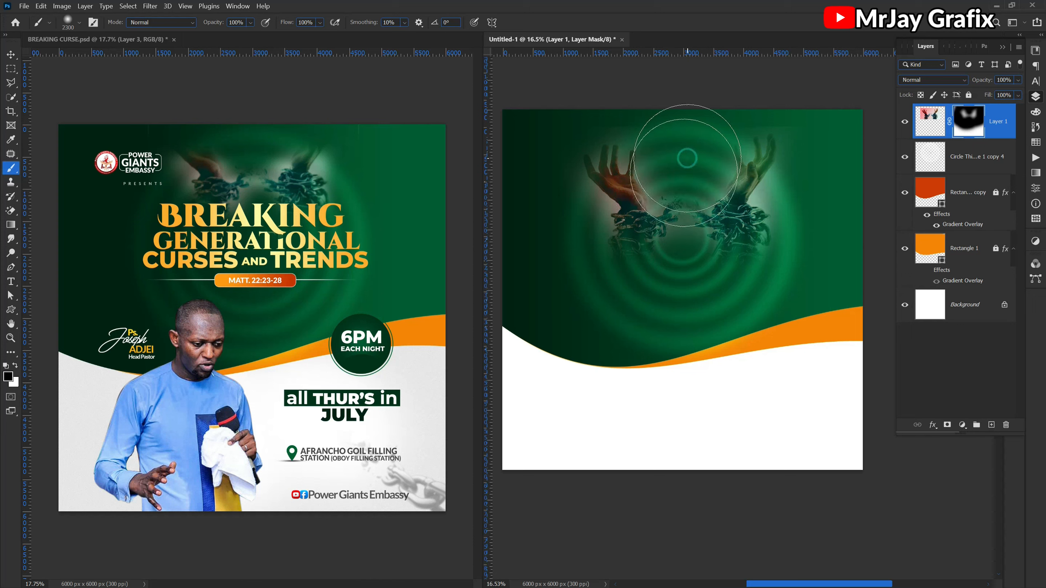
pyautogui.click(575, 205)
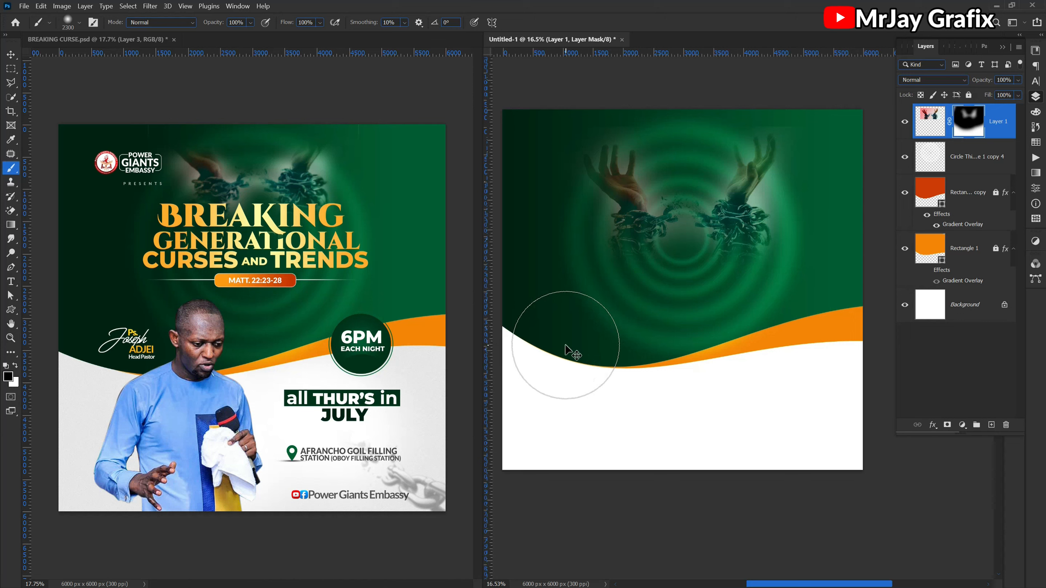
# Step: Scale the masked hands to about 83%, place them at the flyer's upper edge, and deselect the layer
pyautogui.press('v')
pyautogui.moveTo(630, 240); pyautogui.dragTo(623, 205)
pyautogui.moveTo(671, 222); pyautogui.dragTo(672, 200)
pyautogui.moveTo(644, 162); pyautogui.dragTo(641, 181)
pyautogui.press('Return')
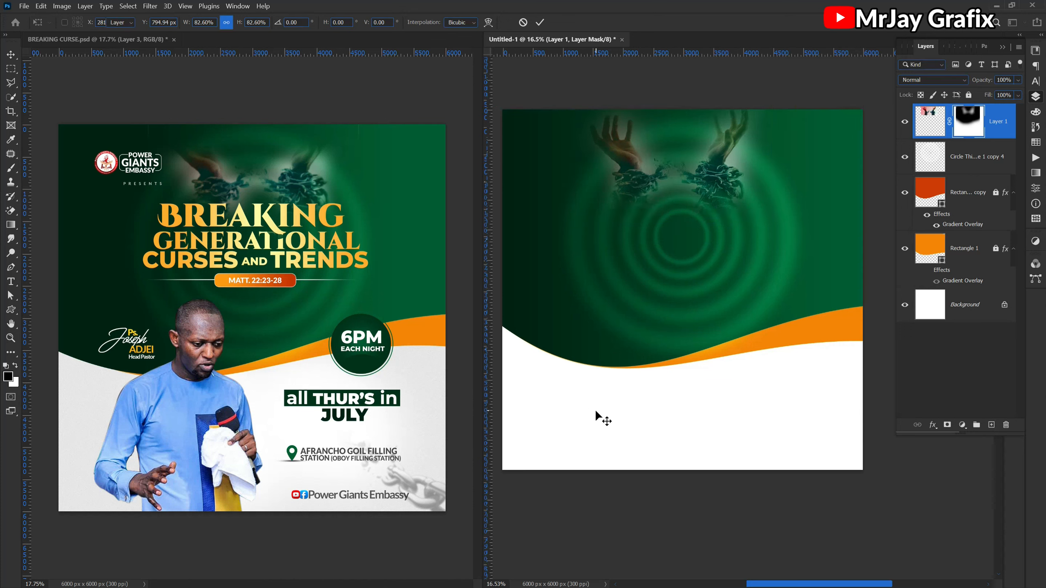
pyautogui.click(595, 416)
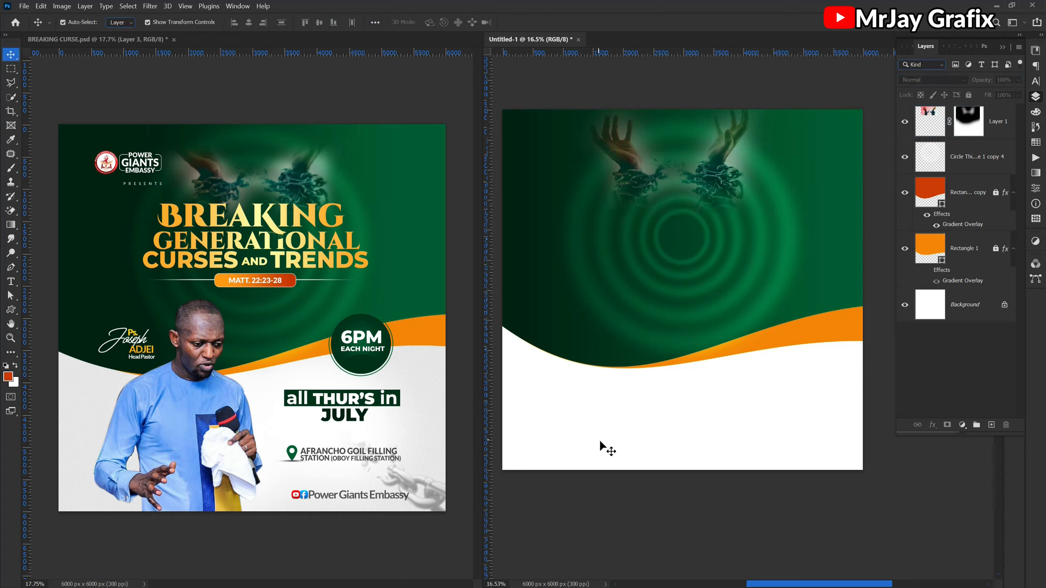
# Step: Select the chained-hands layer and lock it completely
pyautogui.click(626, 175)
pyautogui.click(747, 249)
pyautogui.click(722, 200)
pyautogui.click(968, 95)
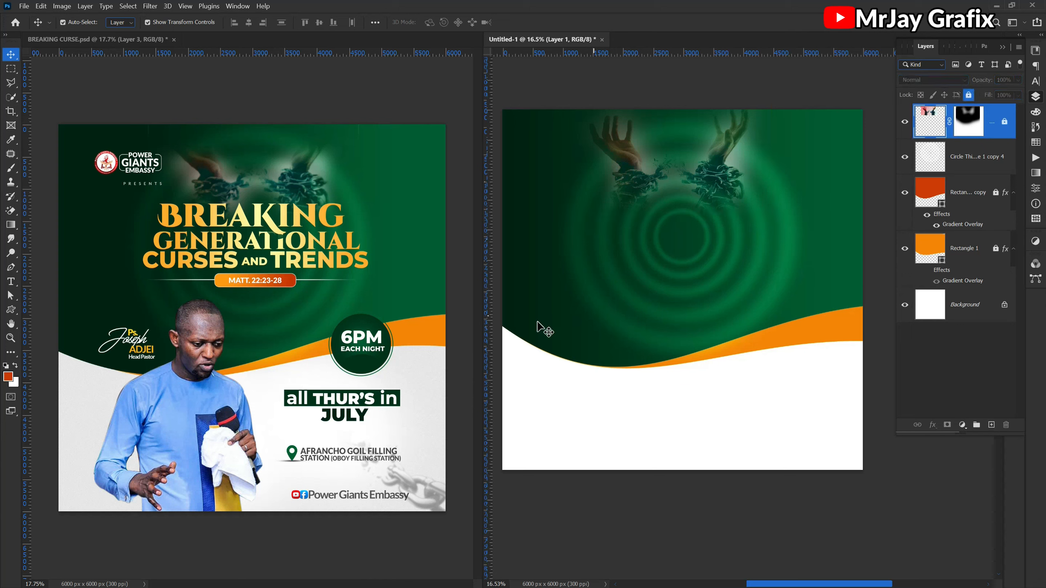
# Step: Select the BREAKING title text in the reference flyer to examine how it is built
pyautogui.click(172, 224)
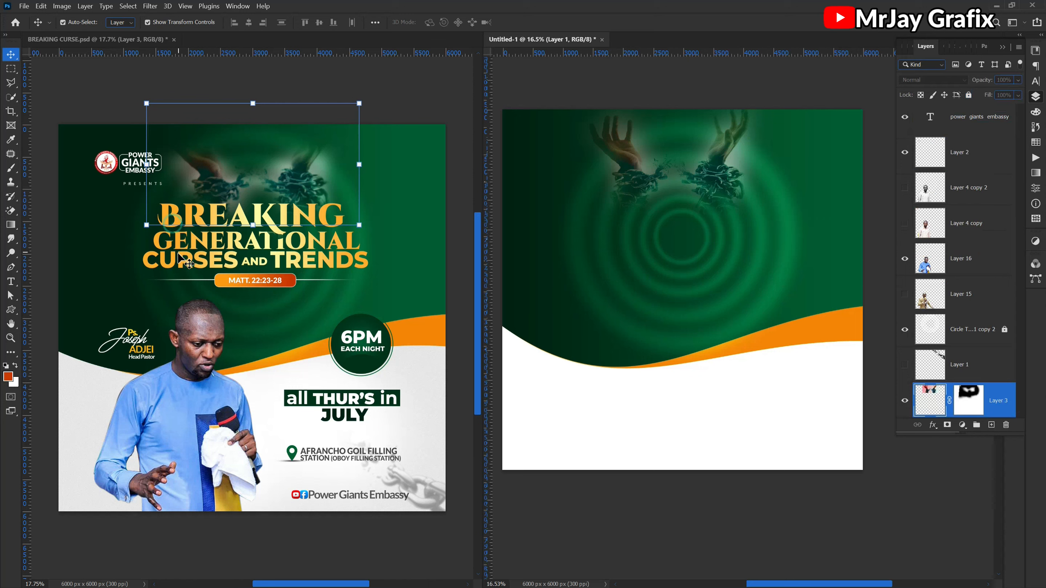
pyautogui.click(133, 276)
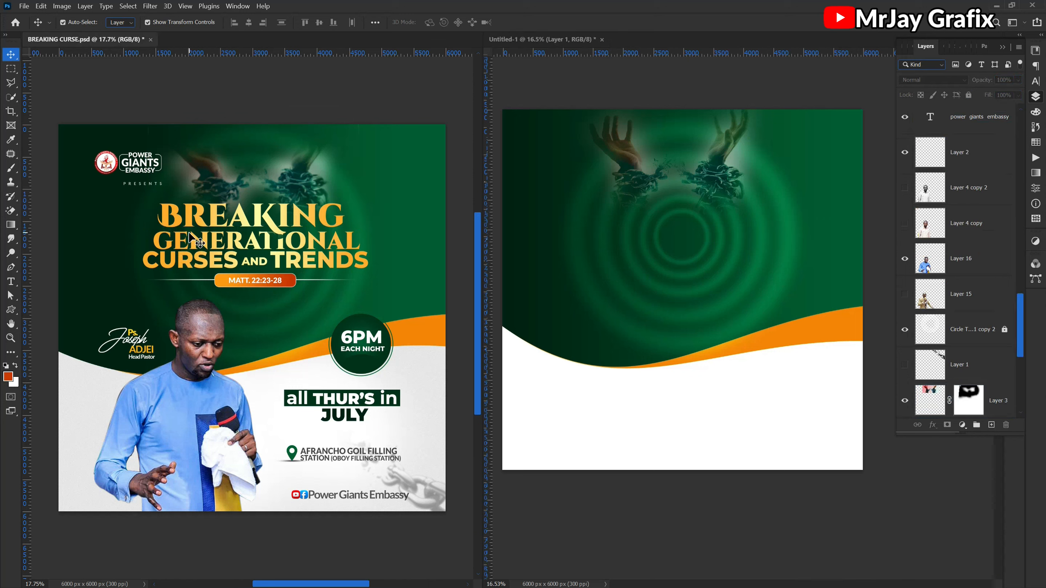
pyautogui.click(208, 226)
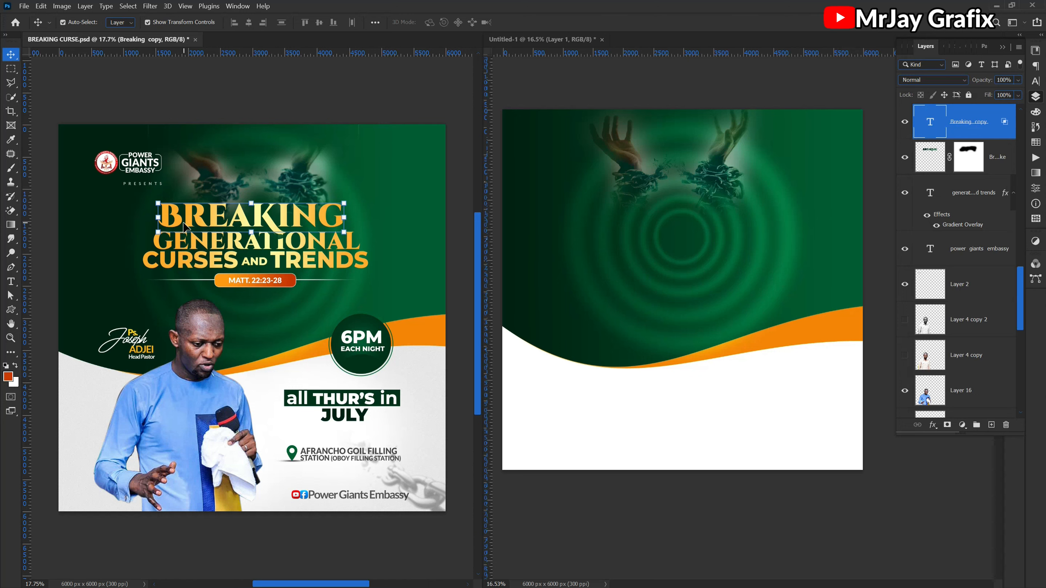
# Step: Return to the new flyer and lock the circular ripple layer completely
pyautogui.click(548, 260)
pyautogui.scroll(1, 544, 260)
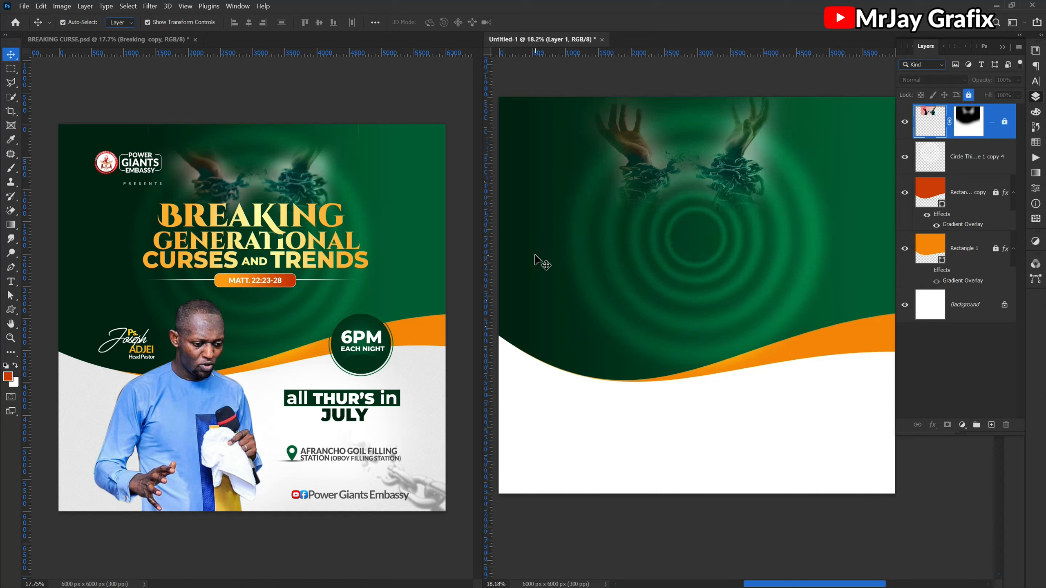
pyautogui.press('t')
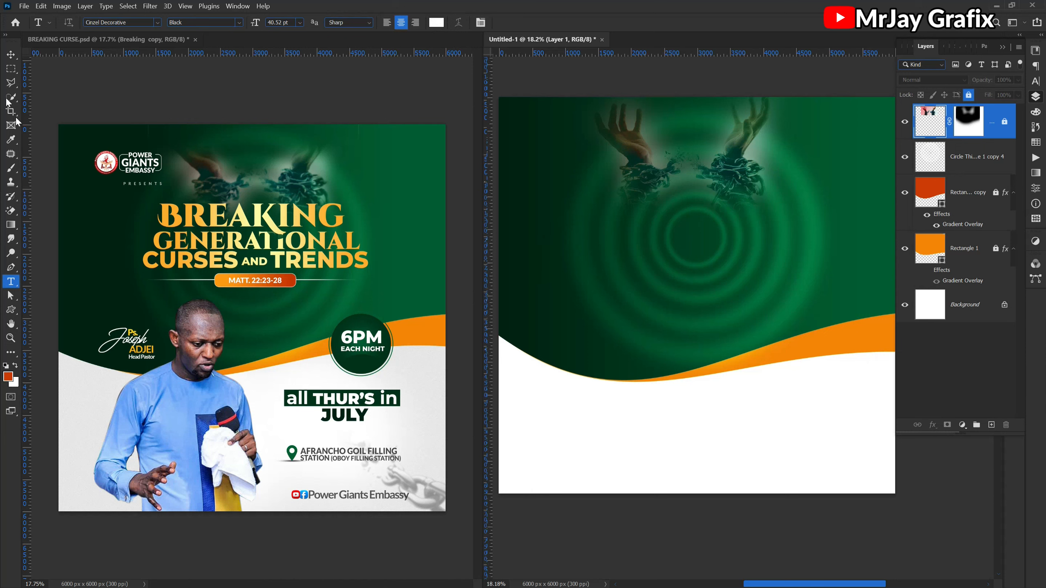
pyautogui.click(11, 55)
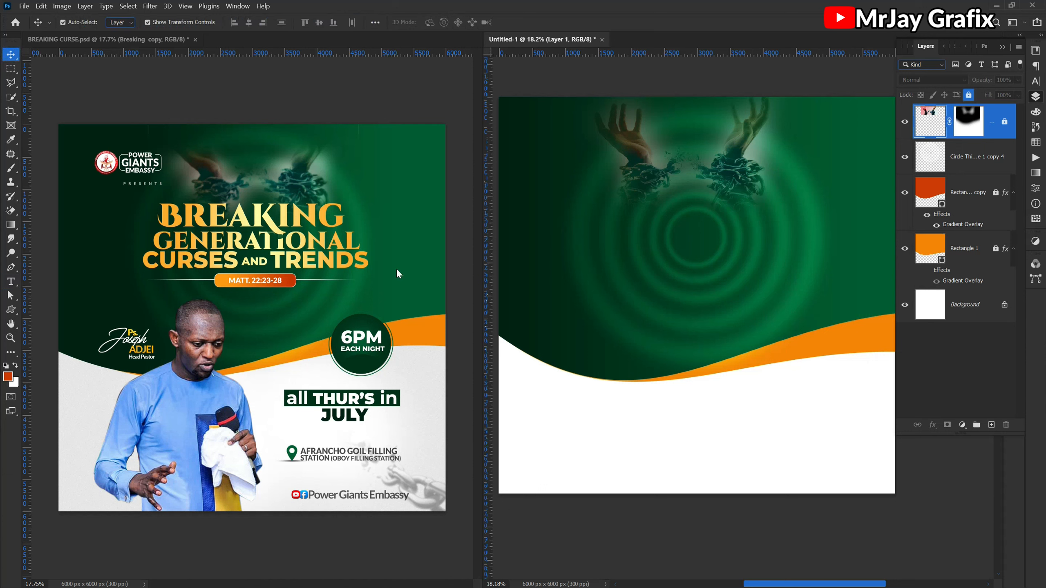
pyautogui.click(599, 253)
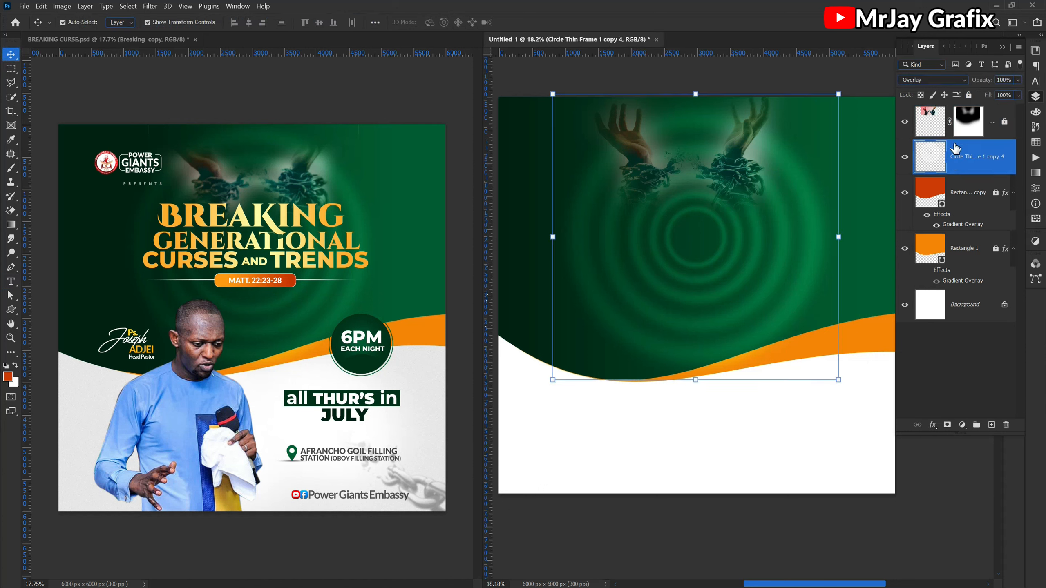
pyautogui.click(969, 95)
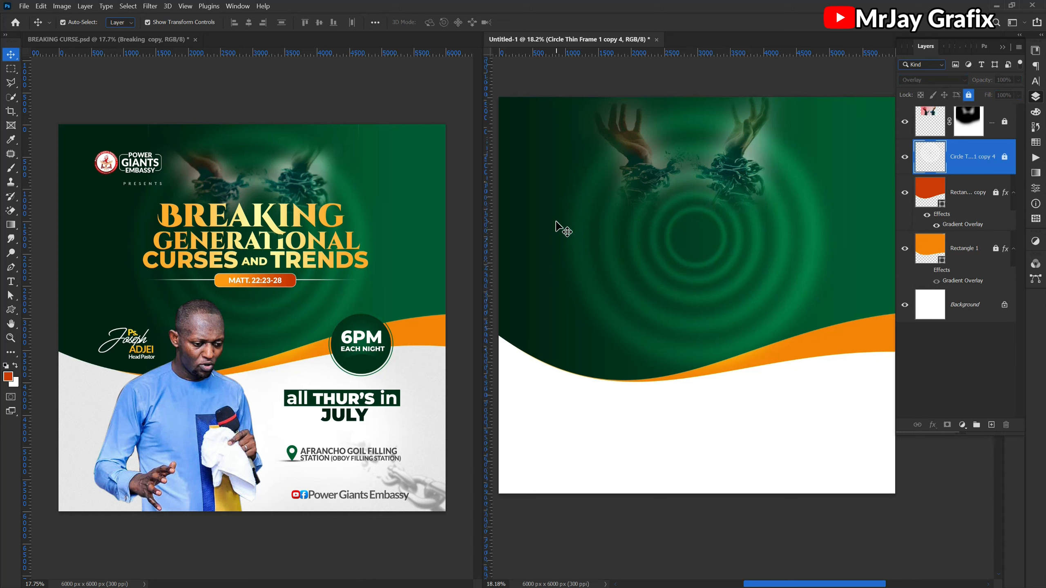
# Step: Add centered white Cinzel Decorative Black text on three lines, "BREAKING", "GENERATIONAL", "CURSES AND TRENDS", and place it just below the hands
pyautogui.press('t')
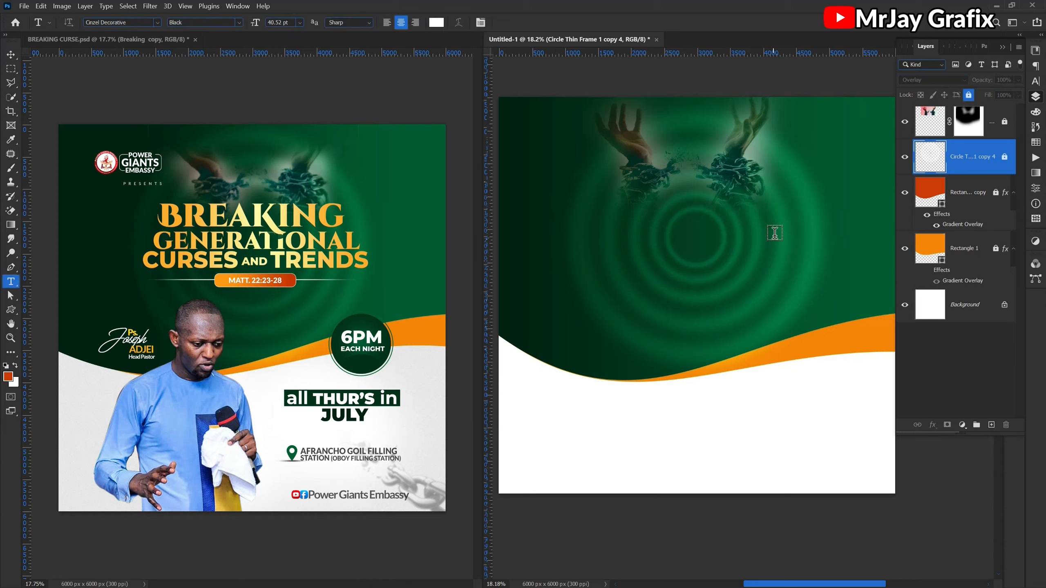
pyautogui.click(573, 230)
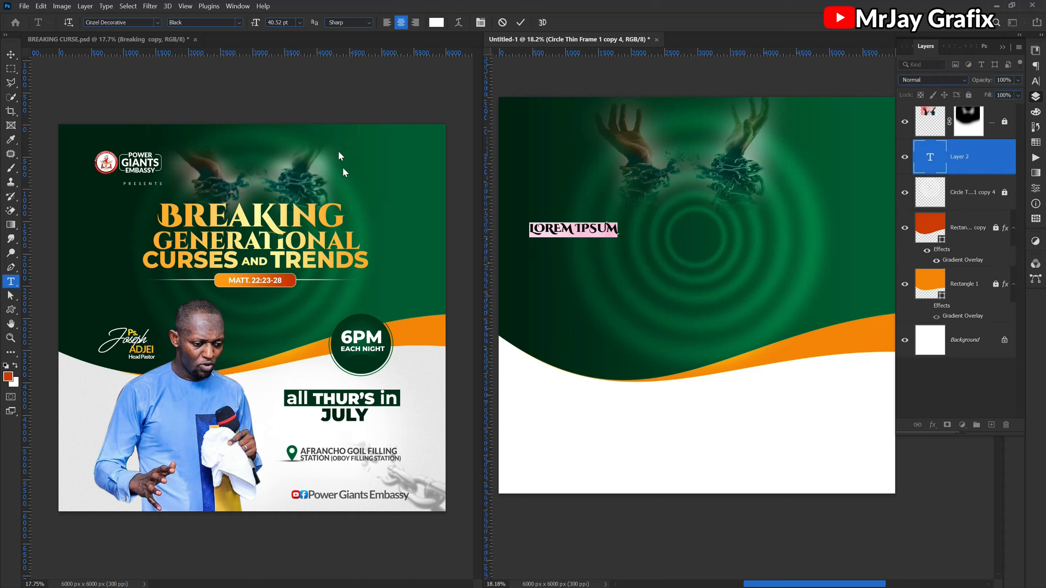
pyautogui.write('BREAKING')
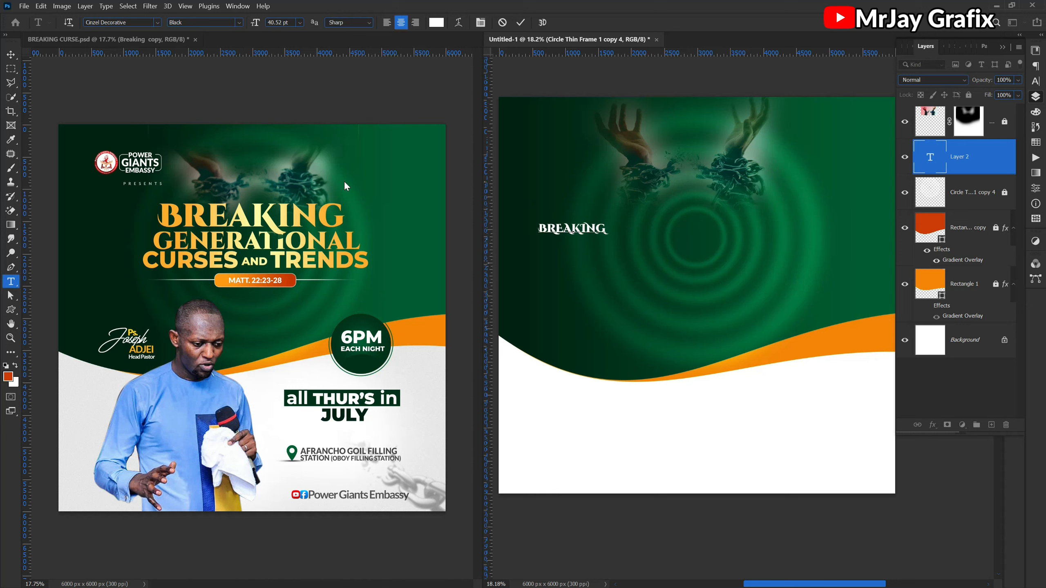
pyautogui.press('Return')
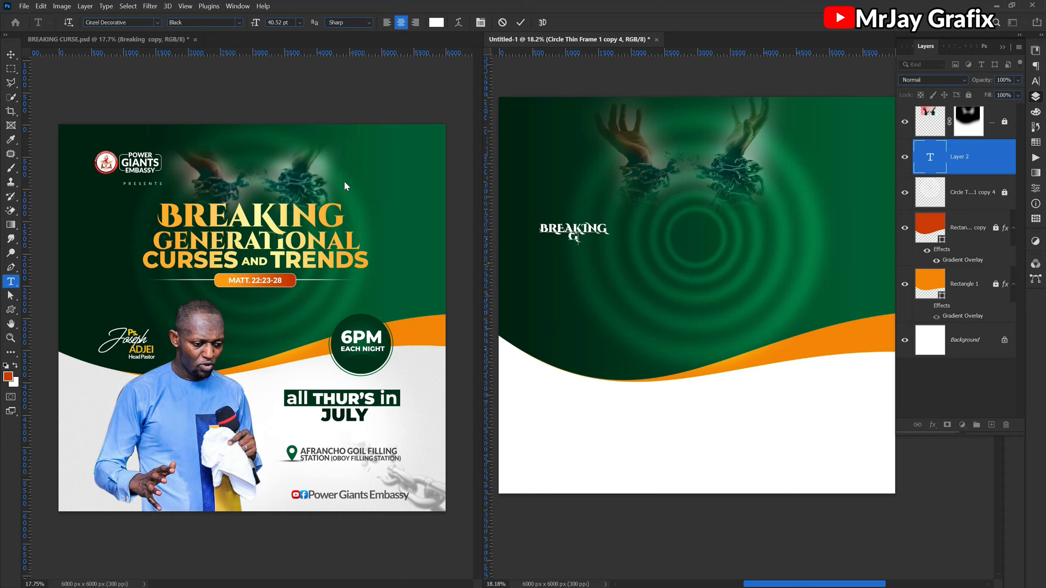
pyautogui.write('GENERATIN')
pyautogui.press('BackSpace')
pyautogui.write('ONAL ')
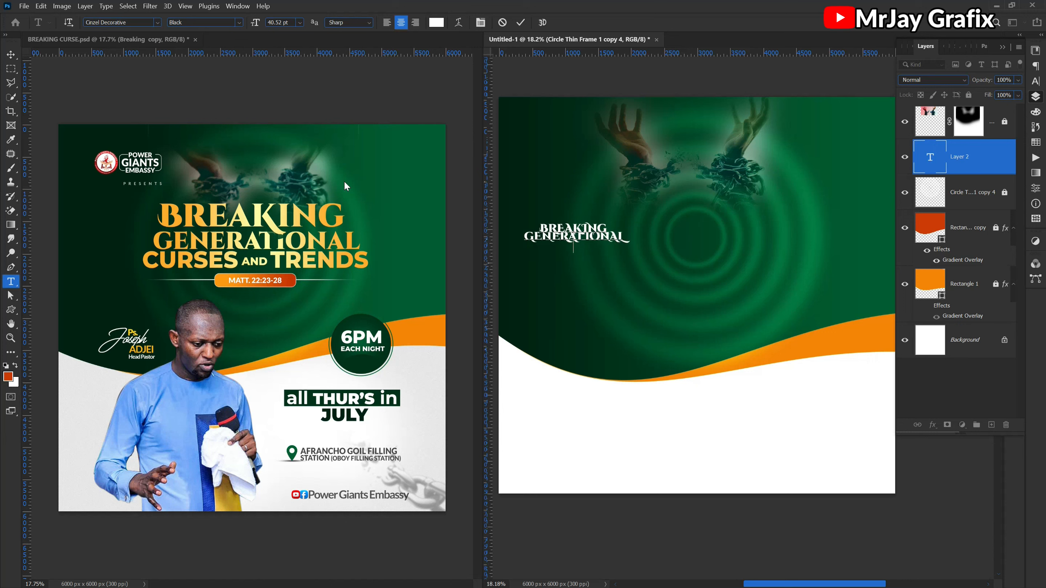
pyautogui.write('CURSES AND')
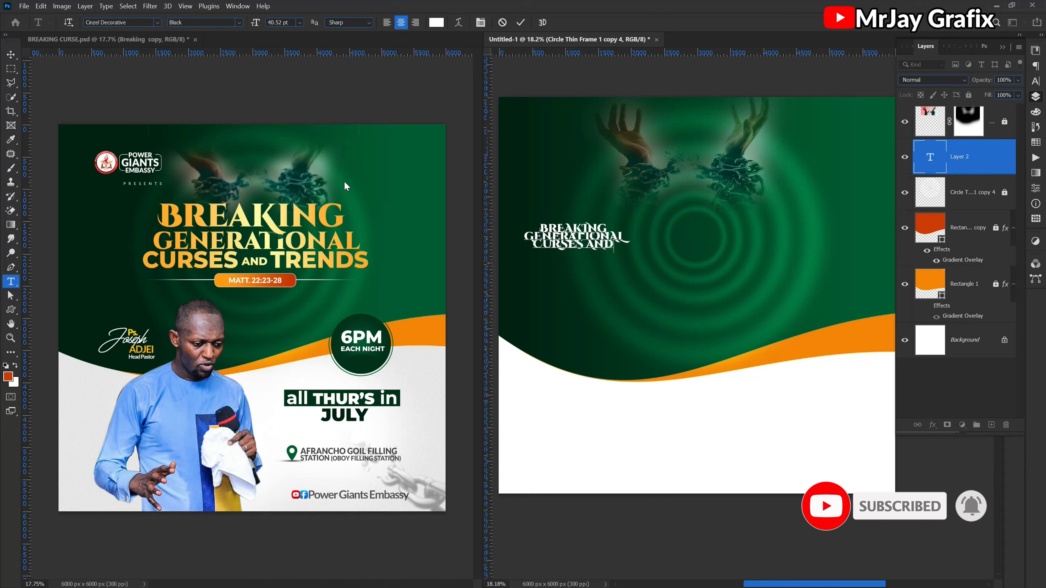
pyautogui.write(' TRENDS')
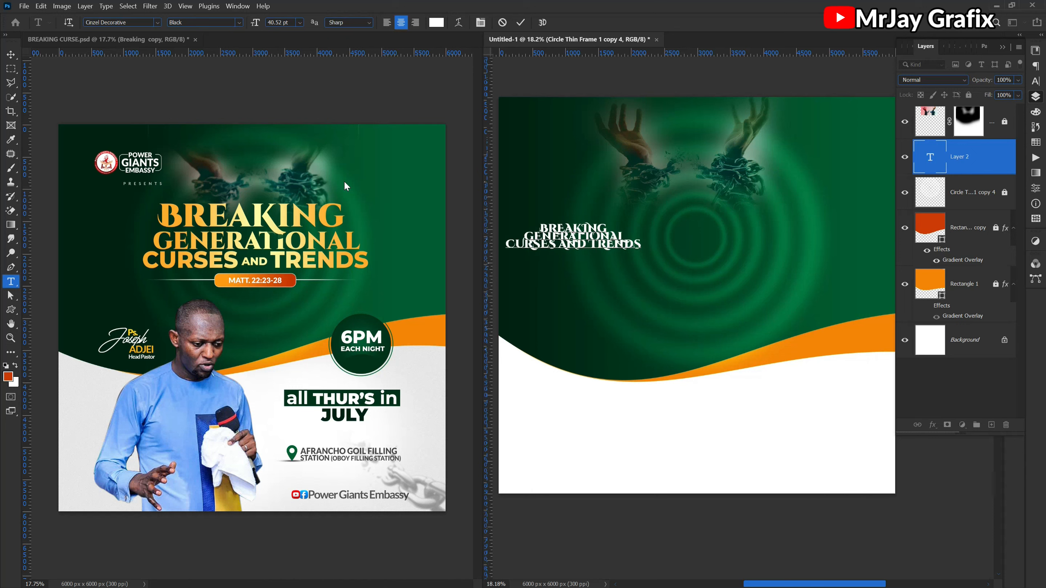
pyautogui.moveTo(521, 292); pyautogui.dragTo(636, 267)
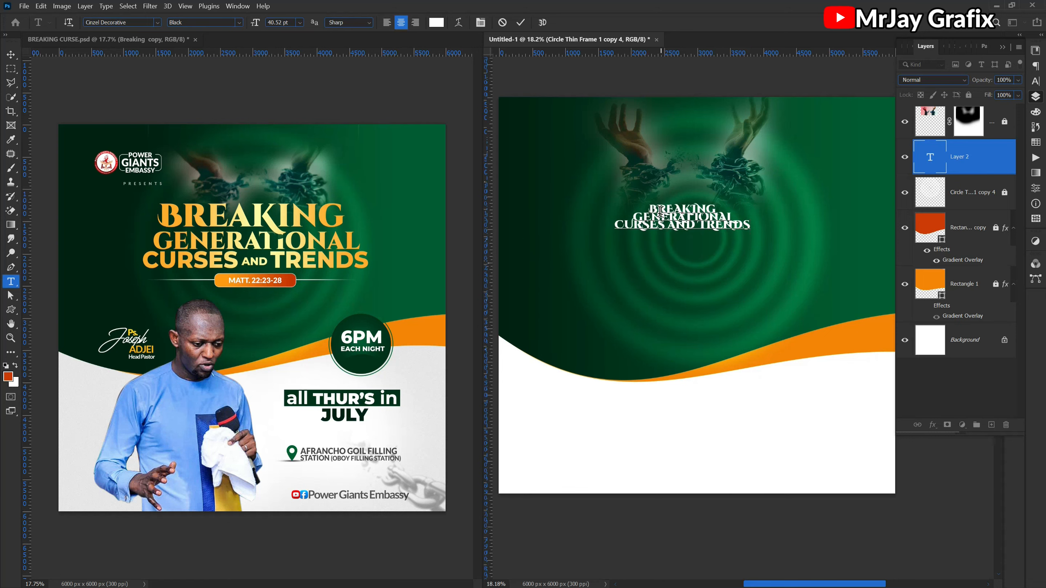
# Step: Set the leading of the whole three-line title text to 38 pt and try it without All Caps
pyautogui.scroll(2, 647, 214)
pyautogui.moveTo(642, 202); pyautogui.dragTo(844, 237)
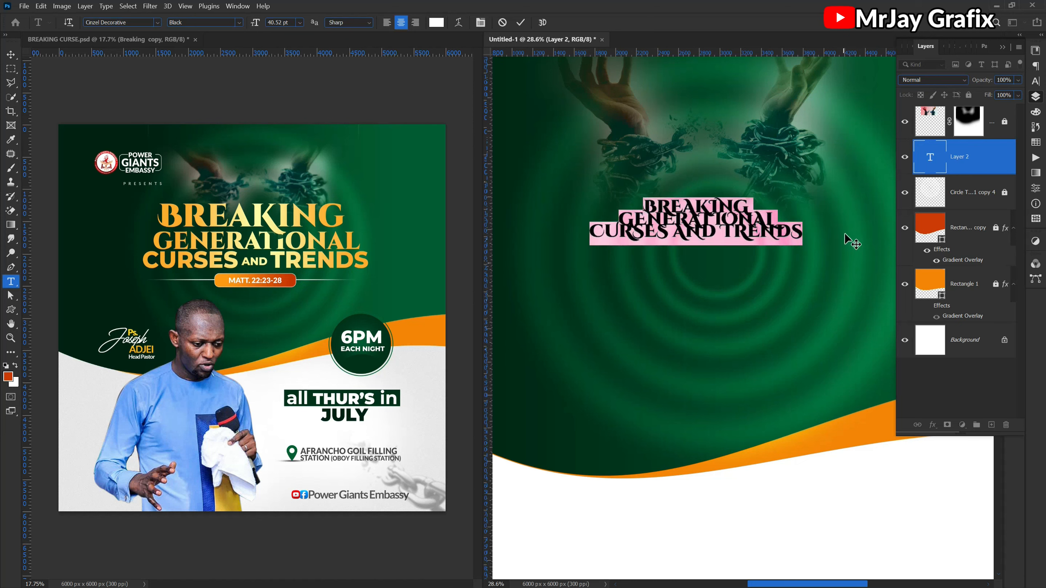
pyautogui.click(1035, 82)
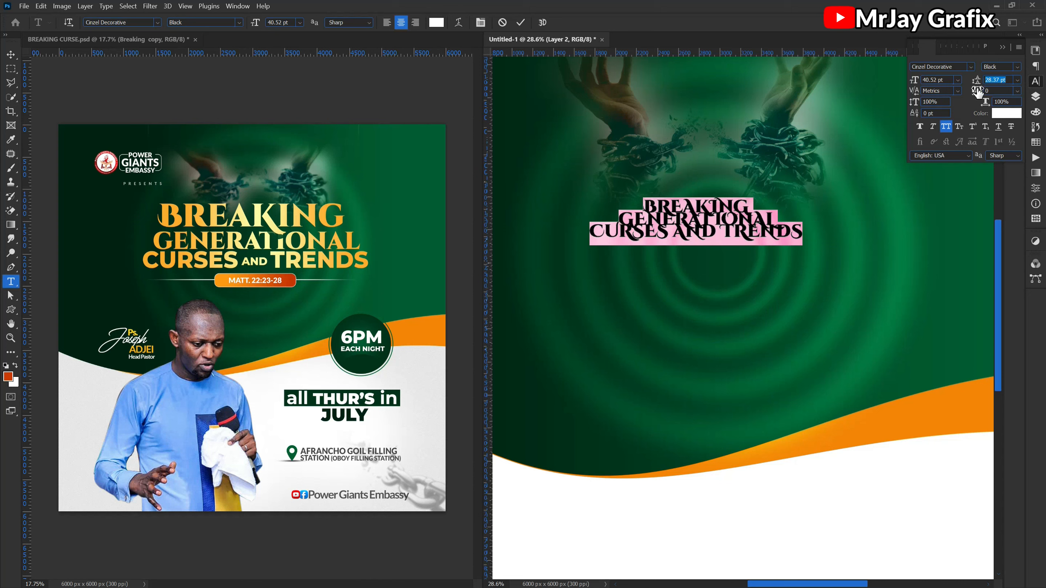
pyautogui.moveTo(978, 80); pyautogui.dragTo(981, 76)
pyautogui.click(946, 127)
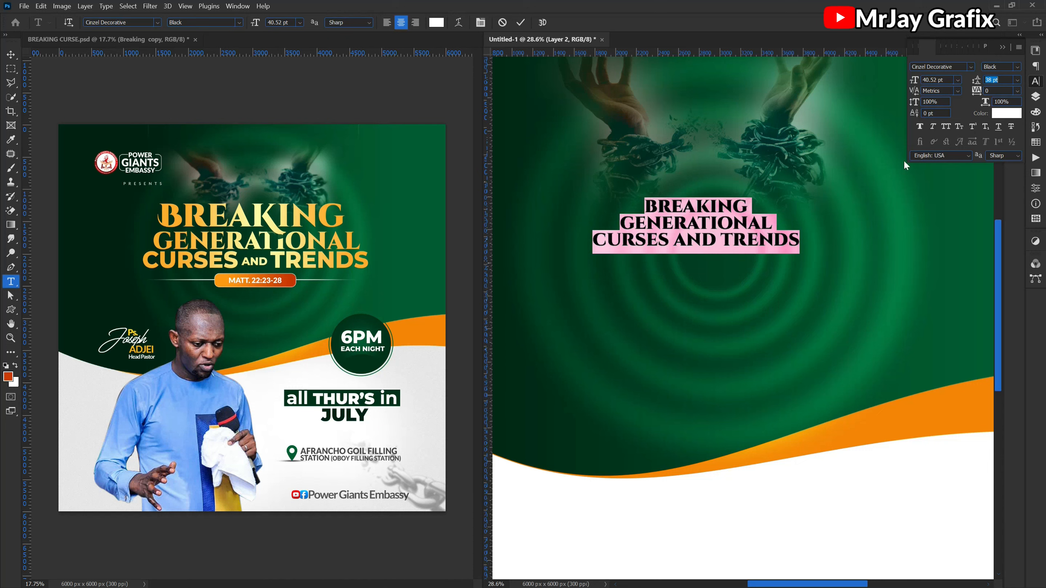
pyautogui.click(945, 126)
pyautogui.click(693, 217)
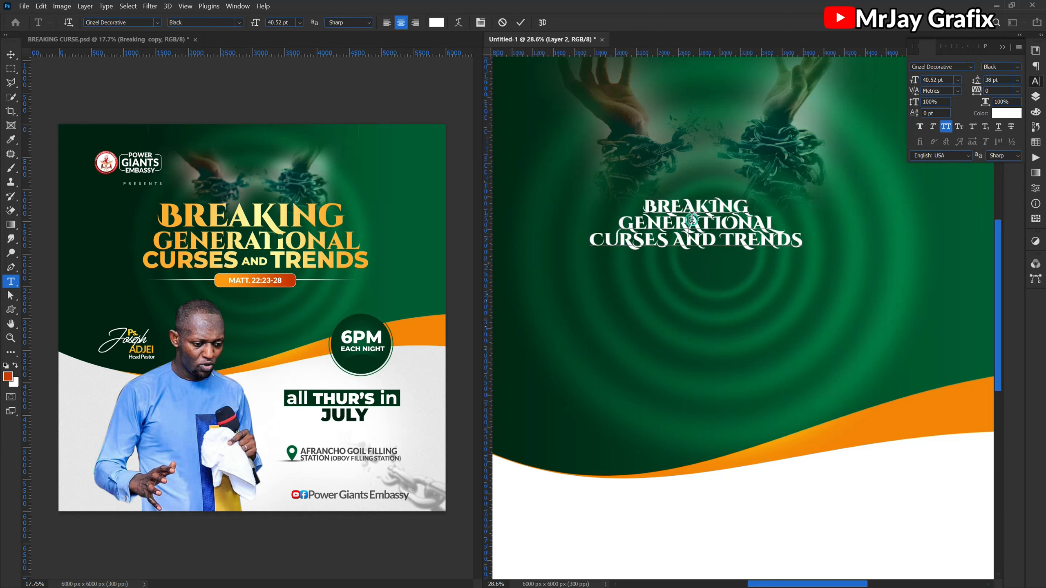
# Step: Turn off All Caps for the entire title text so its letters use the plainer Cinzel Decorative forms
pyautogui.scroll(3, 703, 275)
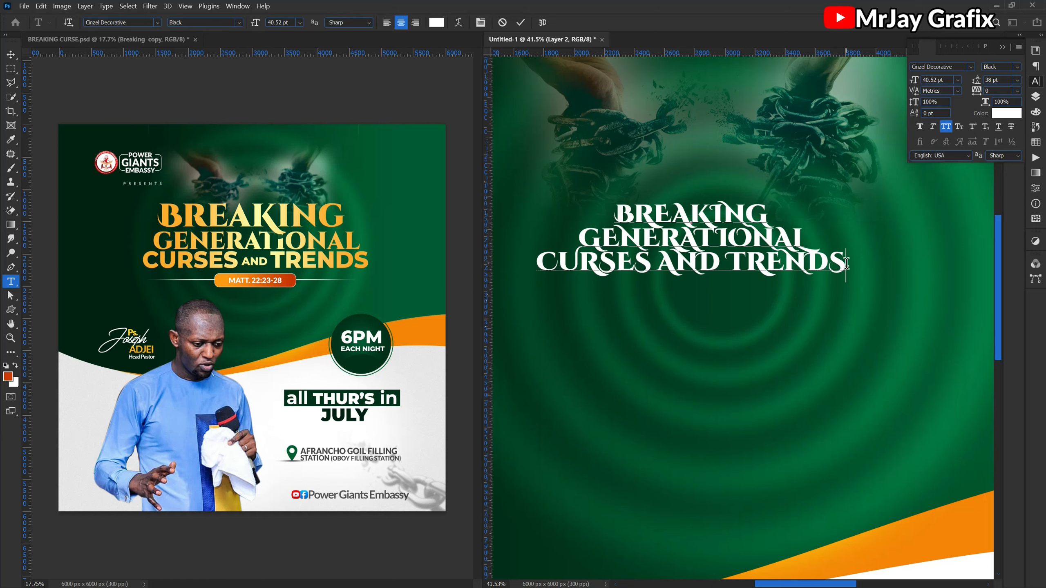
pyautogui.hotkey('ctrl', 'a')
pyautogui.hscroll(-2, 720, 249)
pyautogui.click(946, 128)
pyautogui.click(719, 271)
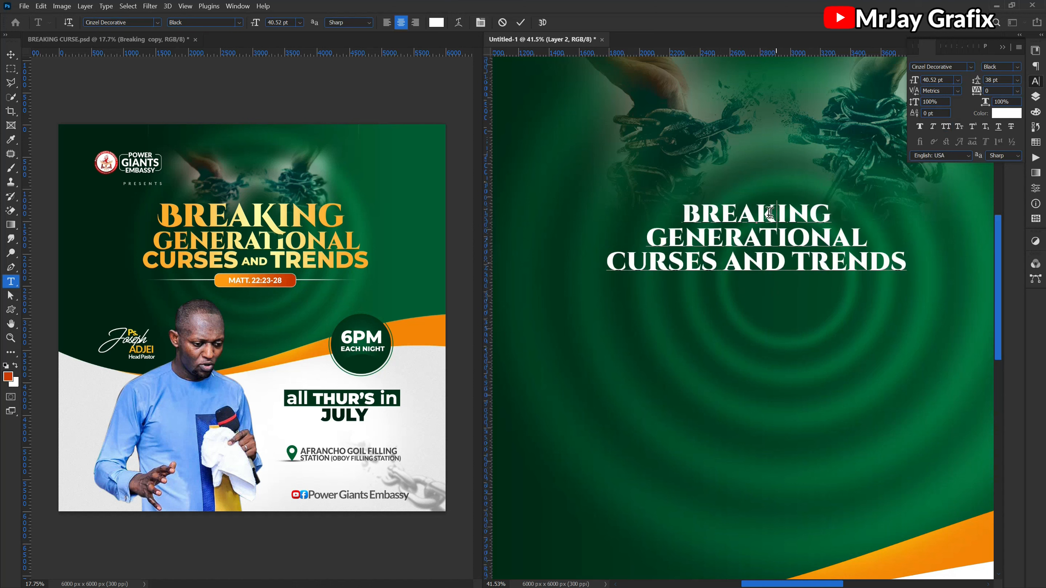
# Step: Apply All Caps only to the letter K in BREAKING to give it the decorative swash form
pyautogui.moveTo(776, 213); pyautogui.dragTo(762, 211)
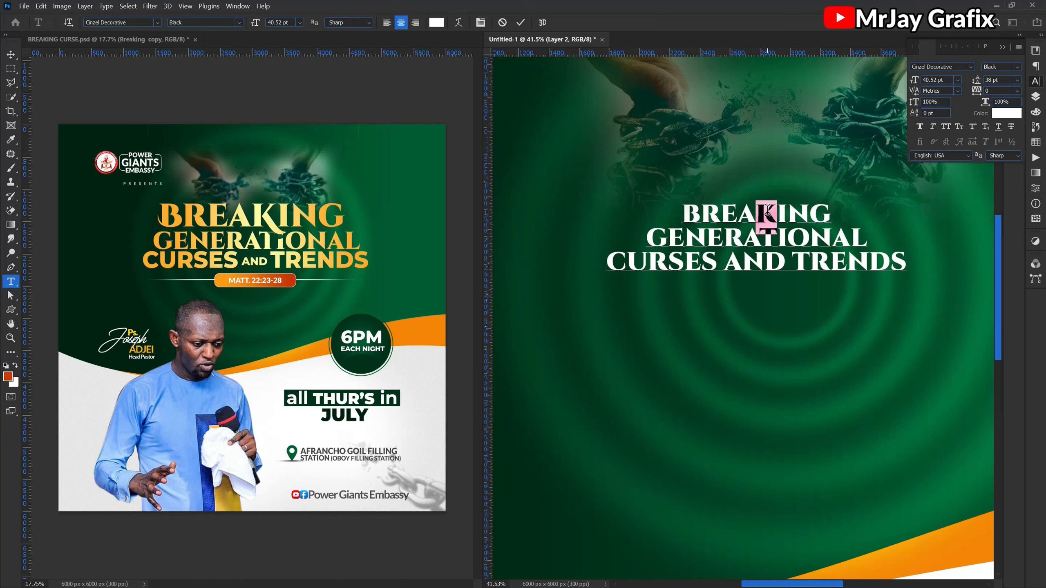
pyautogui.click(946, 126)
pyautogui.click(777, 210)
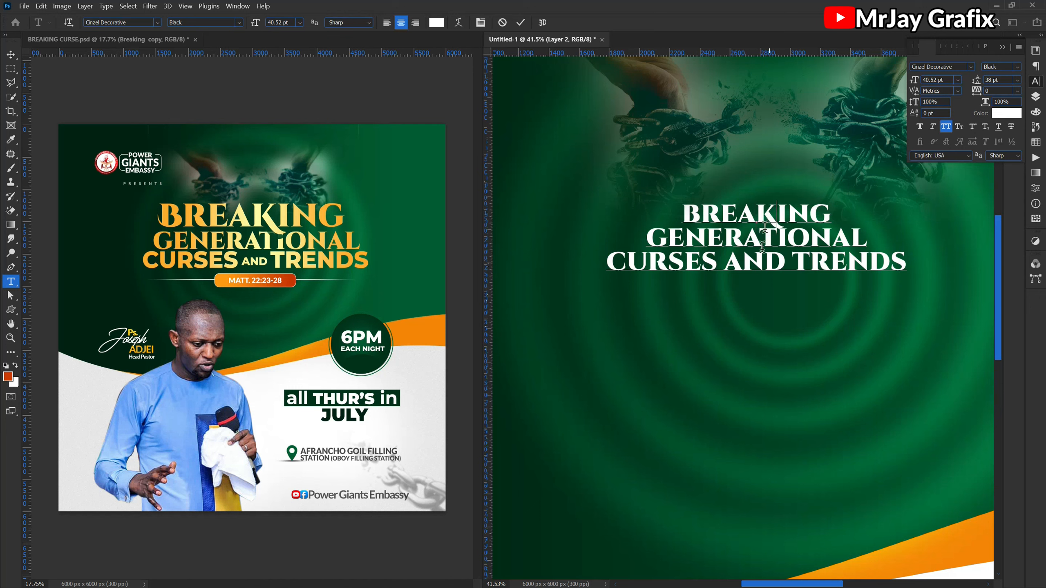
pyautogui.scroll(-1, 609, 315)
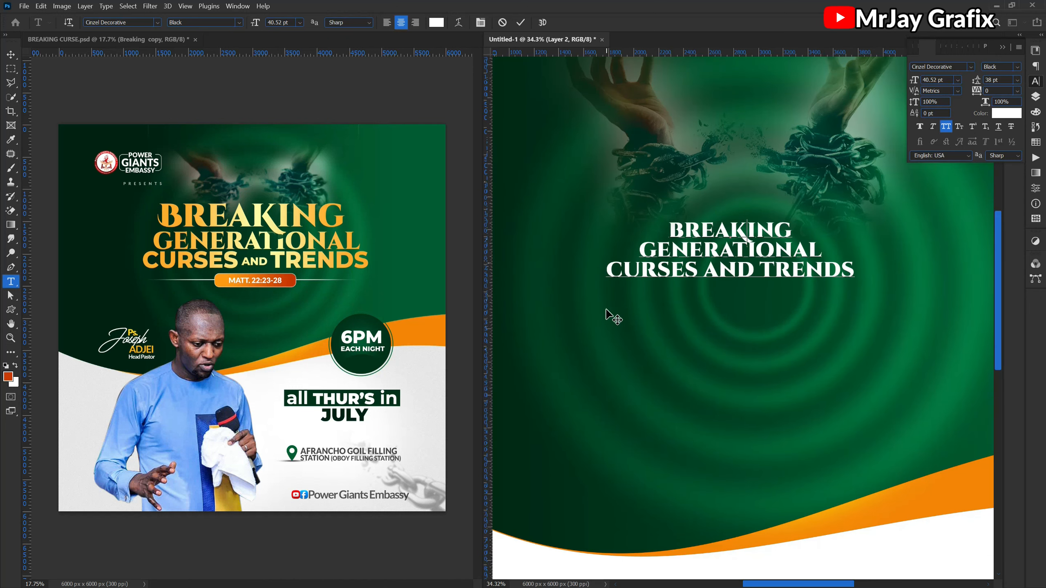
pyautogui.scroll(-1, 607, 313)
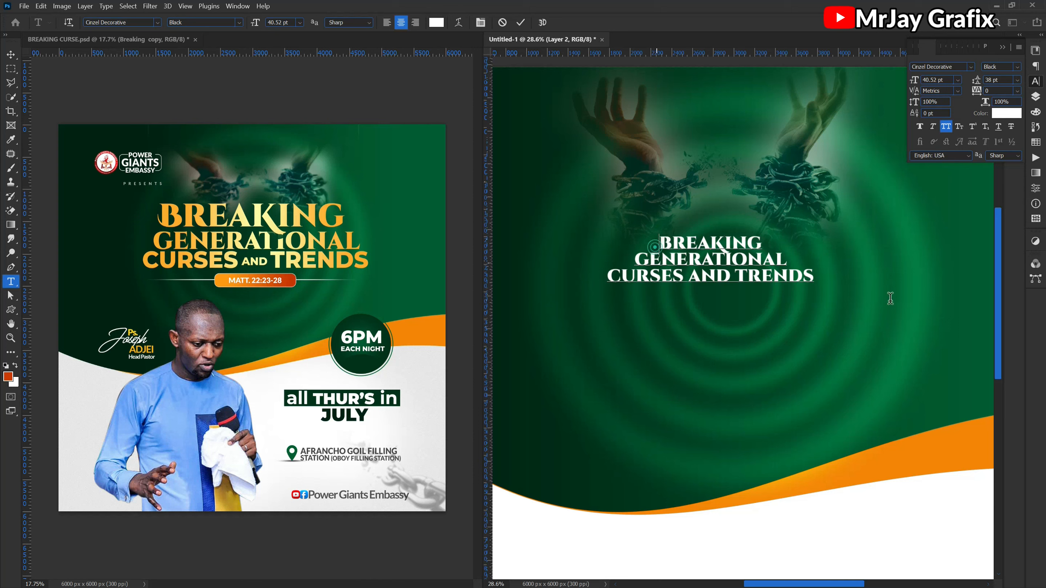
# Step: Set the leading of the whole title to 48 pt and enlarge the word BREAKING to 58 pt
pyautogui.hotkey('ctrl', 'a')
pyautogui.moveTo(982, 80); pyautogui.dragTo(985, 80)
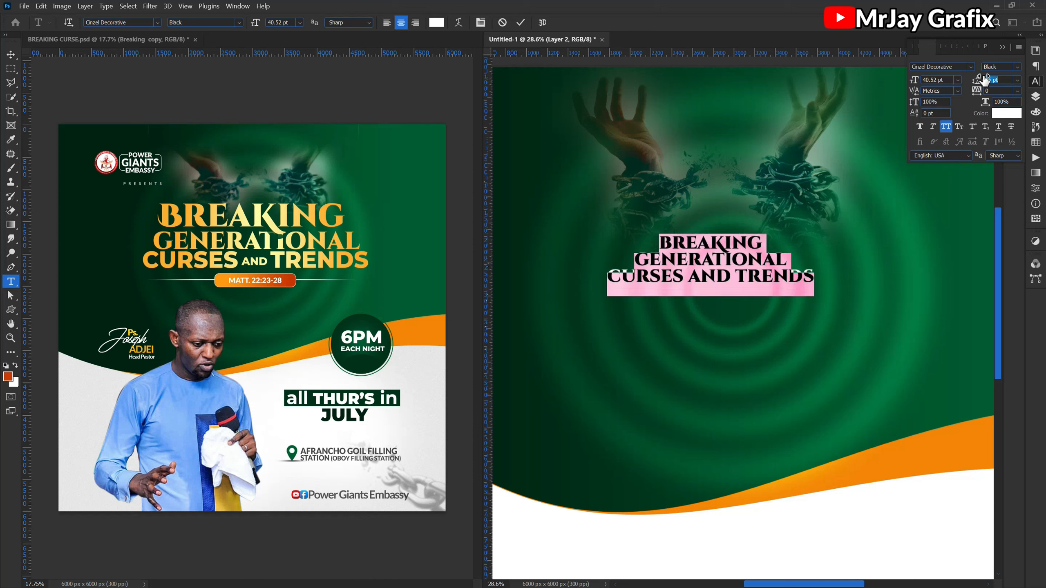
pyautogui.moveTo(653, 245); pyautogui.dragTo(787, 235)
pyautogui.moveTo(916, 83); pyautogui.dragTo(929, 105)
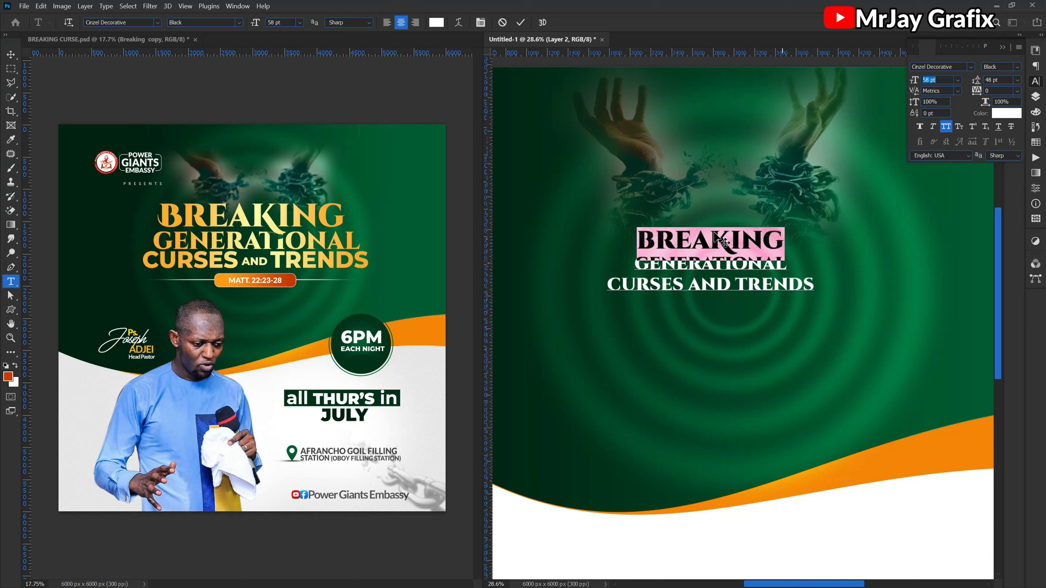
# Step: Change the title line CURSES AND TRENDS to Montserrat ExtraBold in All Caps
pyautogui.moveTo(608, 284); pyautogui.dragTo(888, 293)
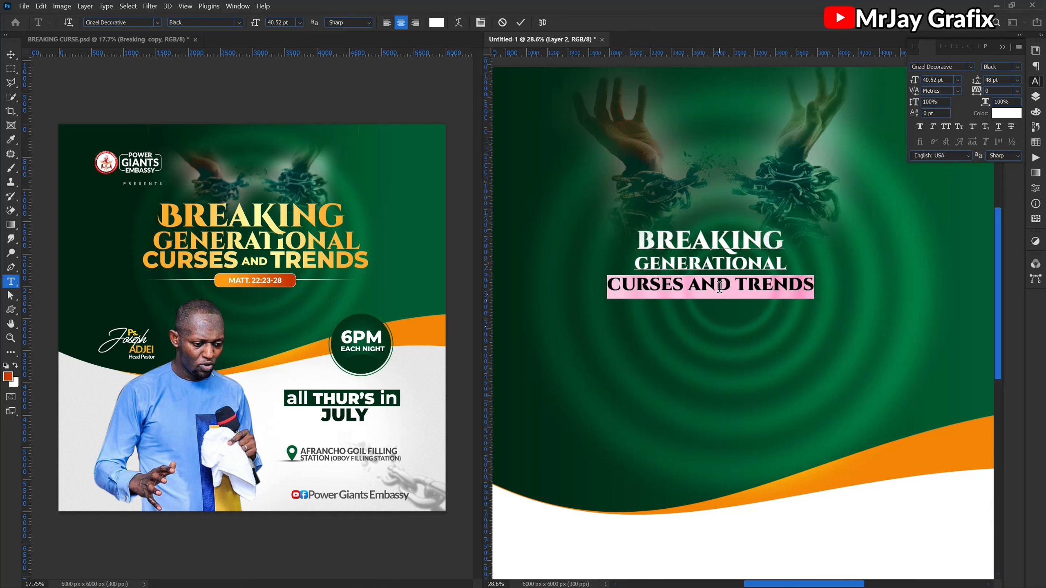
pyautogui.click(940, 66)
pyautogui.write('mont')
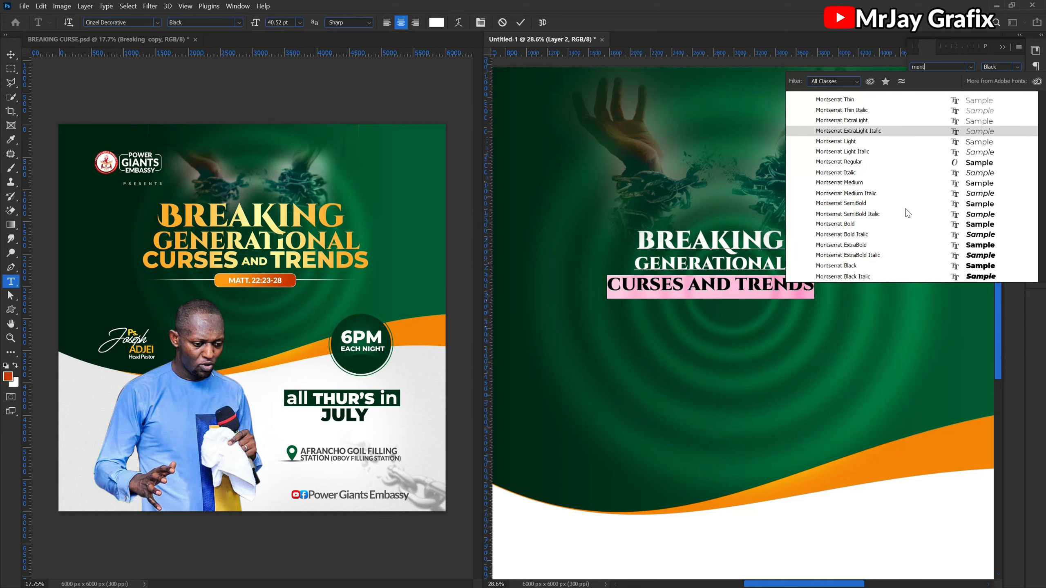
pyautogui.click(900, 246)
pyautogui.click(947, 126)
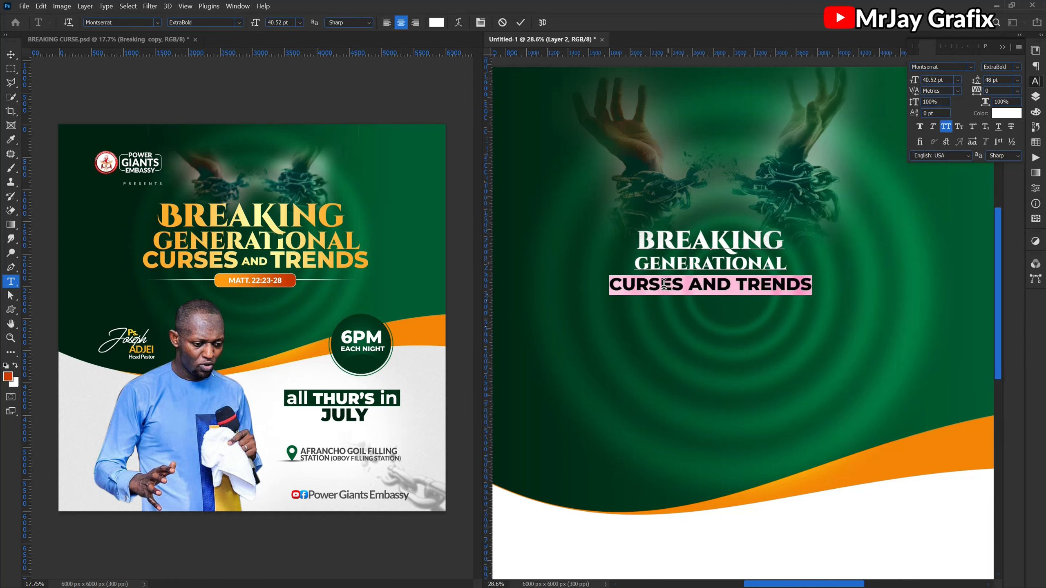
# Step: Reduce the word AND to 30 pt and tighten the kerning just before it to -100
pyautogui.moveTo(688, 284); pyautogui.dragTo(731, 283)
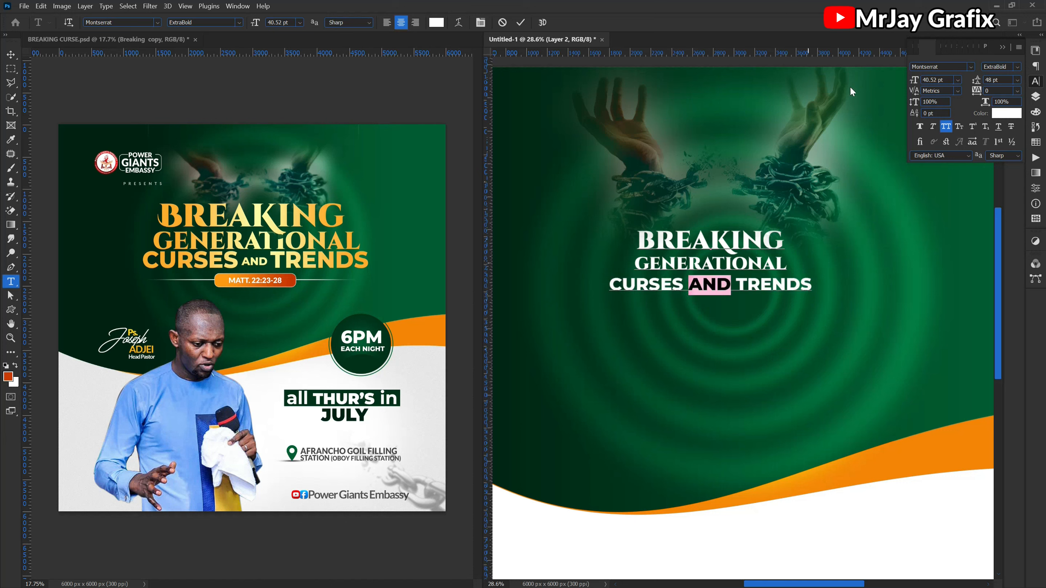
pyautogui.moveTo(915, 81); pyautogui.dragTo(911, 85)
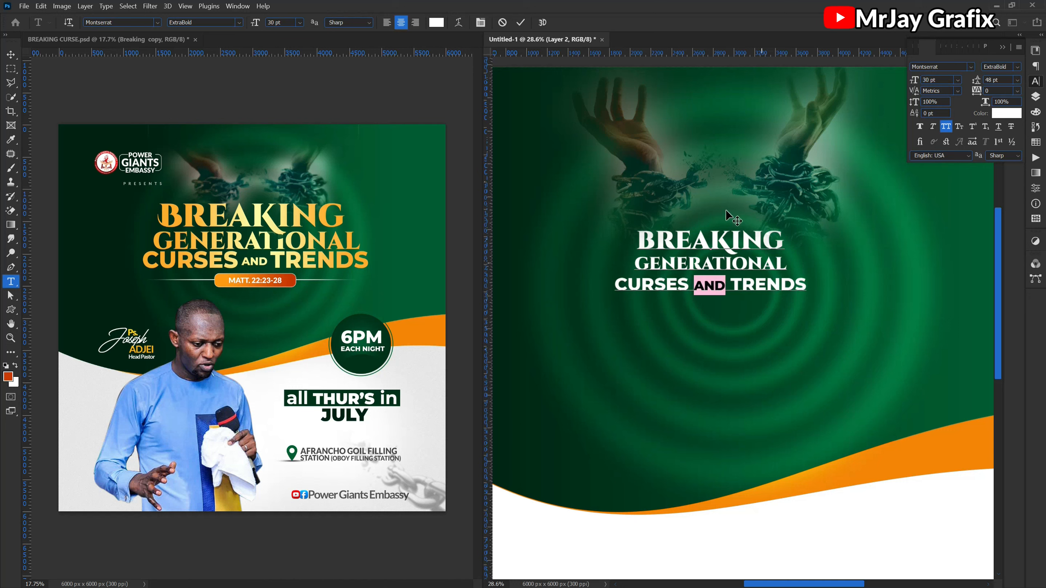
pyautogui.click(694, 284)
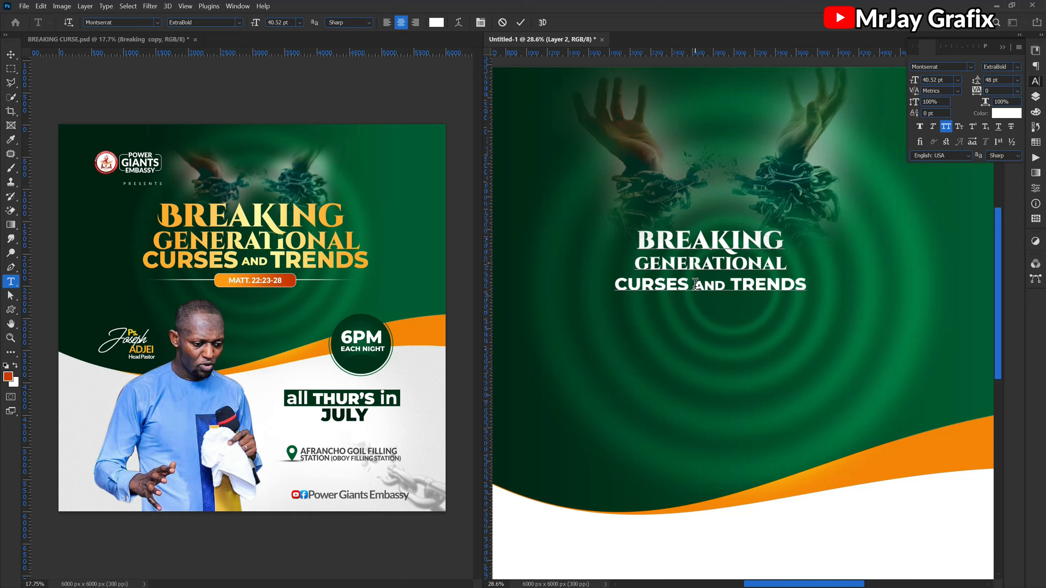
pyautogui.hotkey('alt', 'Right')
pyautogui.hotkey('alt', 'Right')
pyautogui.hotkey('alt', 'Left')
pyautogui.hotkey('alt', 'Left')
pyautogui.hotkey('alt', 'Left')
pyautogui.hotkey('alt', 'Left')
pyautogui.hotkey('alt', 'Left')
pyautogui.hotkey('alt', 'Left')
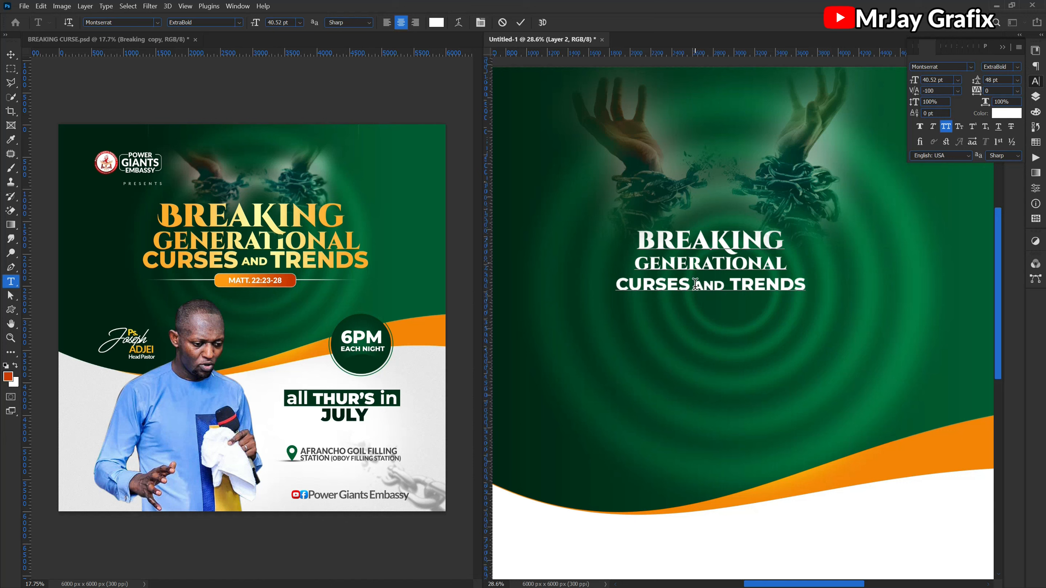
# Step: Tighten the kerning just before the word TRENDS to -160
pyautogui.click(734, 282)
pyautogui.hotkey('alt', 'Left')
pyautogui.hotkey('alt', 'Left')
pyautogui.hotkey('alt', 'Left')
pyautogui.hotkey('alt', 'Left')
pyautogui.hotkey('alt', 'Left')
pyautogui.hotkey('alt', 'Left')
pyautogui.hotkey('alt', 'Left')
pyautogui.hotkey('alt', 'Left')
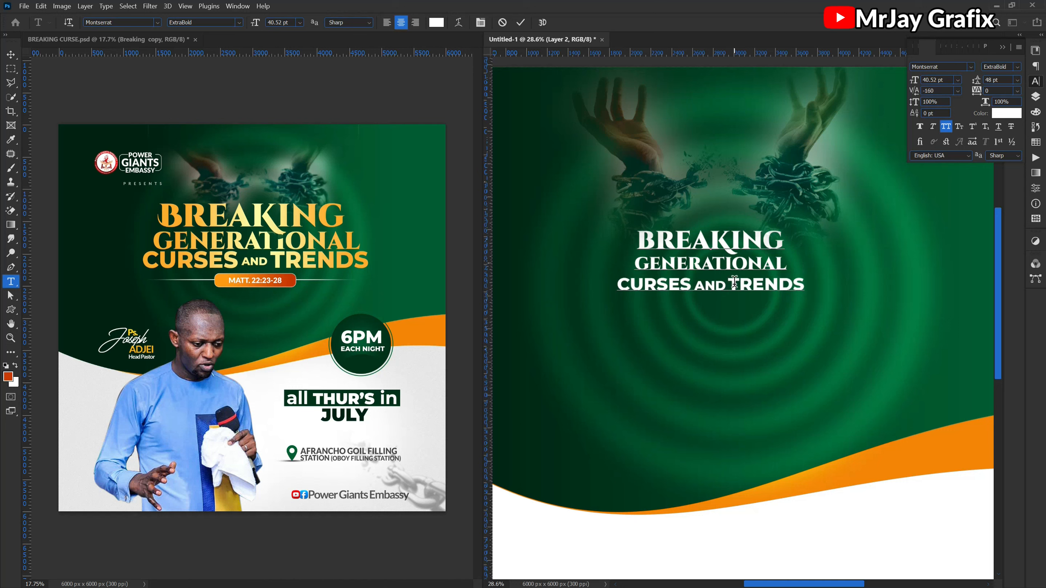
# Step: Set the leading of all the title text to 42 pt and commit the text edit
pyautogui.hotkey('ctrl', 'a')
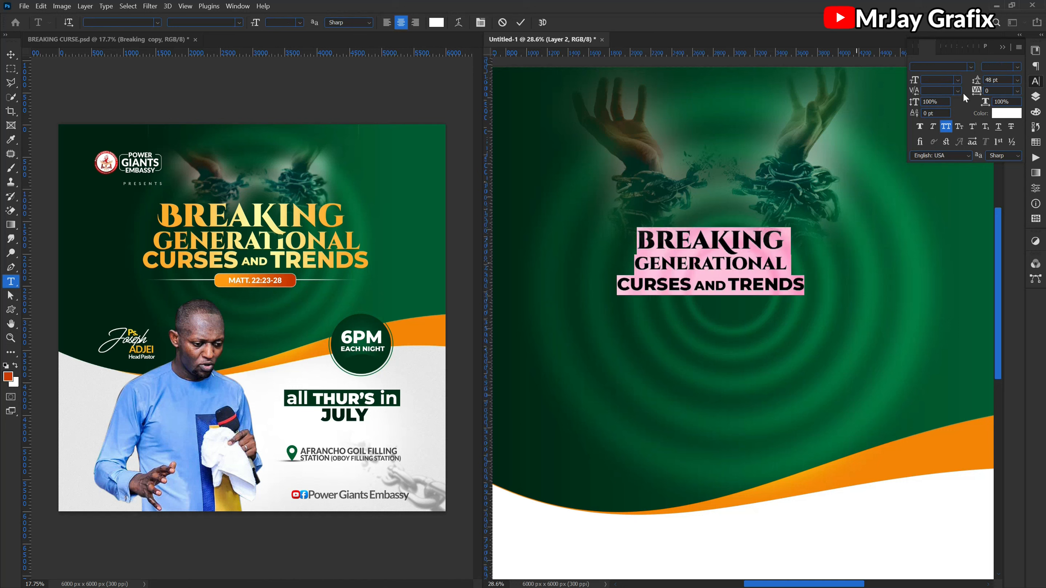
pyautogui.moveTo(977, 88); pyautogui.dragTo(974, 89)
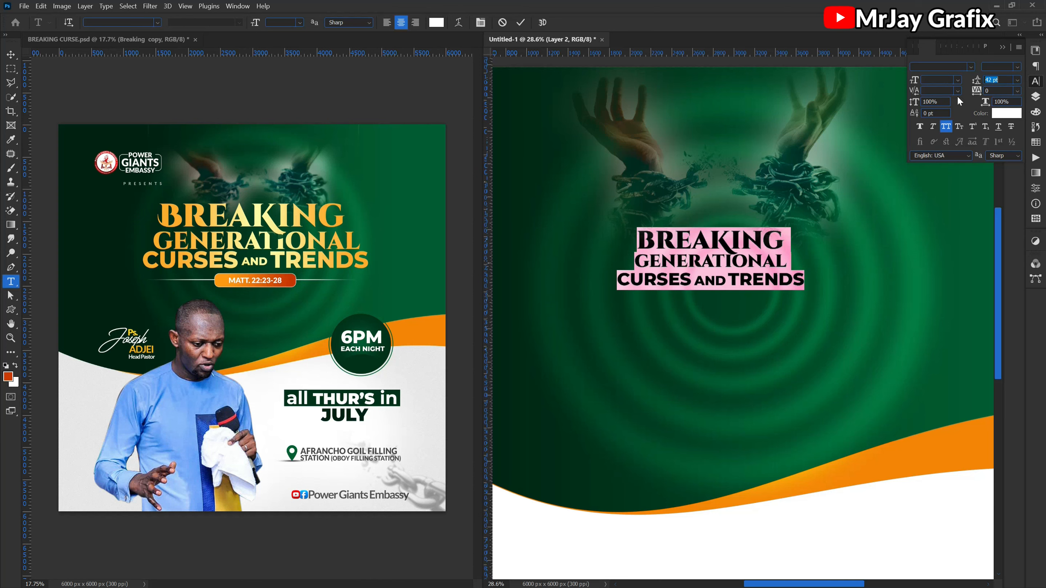
pyautogui.click(520, 22)
pyautogui.scroll(-4, 572, 312)
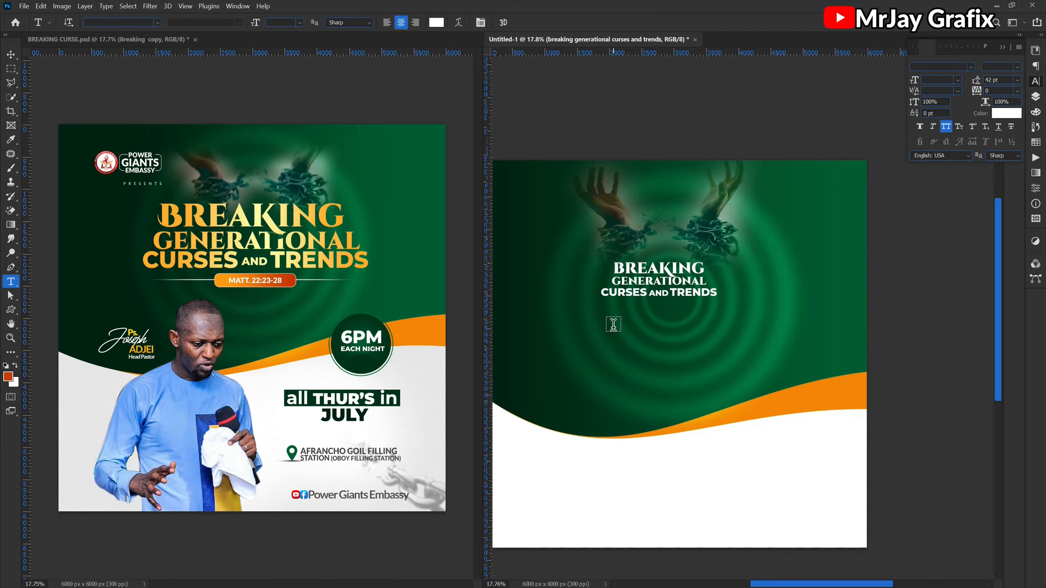
# Step: Scale the title text up to more than half the flyer's width and center it just below the chained hands
pyautogui.press('v')
pyautogui.hotkey('ctrl', 't')
pyautogui.moveTo(658, 299); pyautogui.dragTo(651, 333)
pyautogui.press('Return')
pyautogui.moveTo(644, 307); pyautogui.dragTo(648, 290)
# Step: Move the title text layer above the masked chained-hands layer in the stacking order
pyautogui.click(1034, 97)
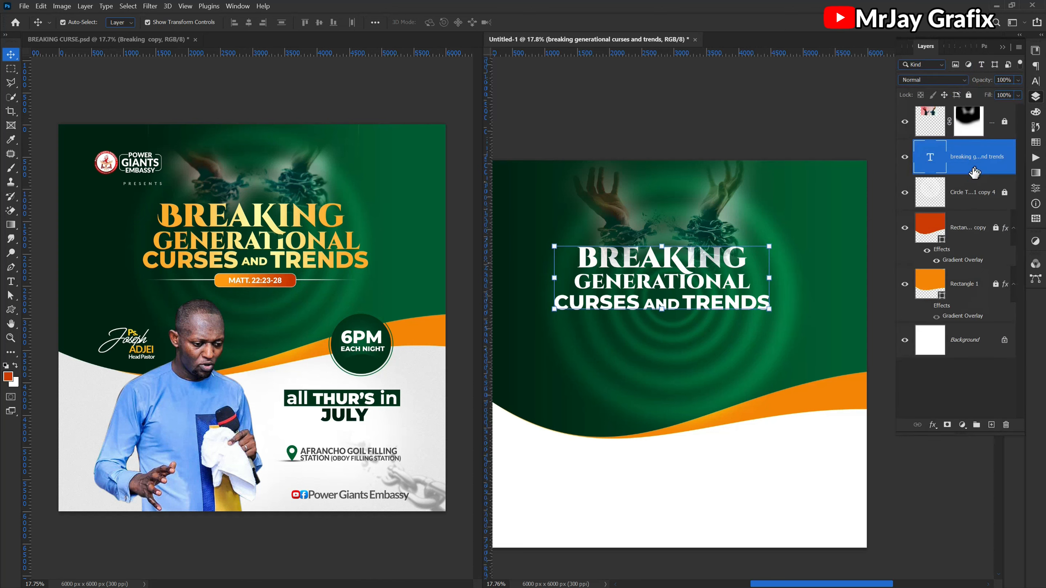
pyautogui.scroll(1, 959, 119)
pyautogui.moveTo(960, 111); pyautogui.dragTo(959, 108)
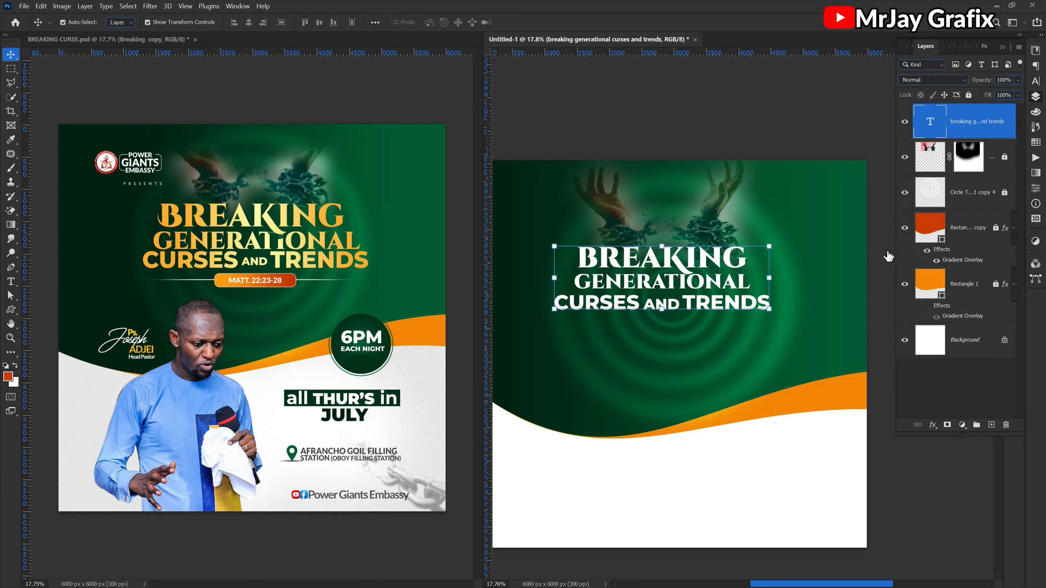
pyautogui.click(933, 425)
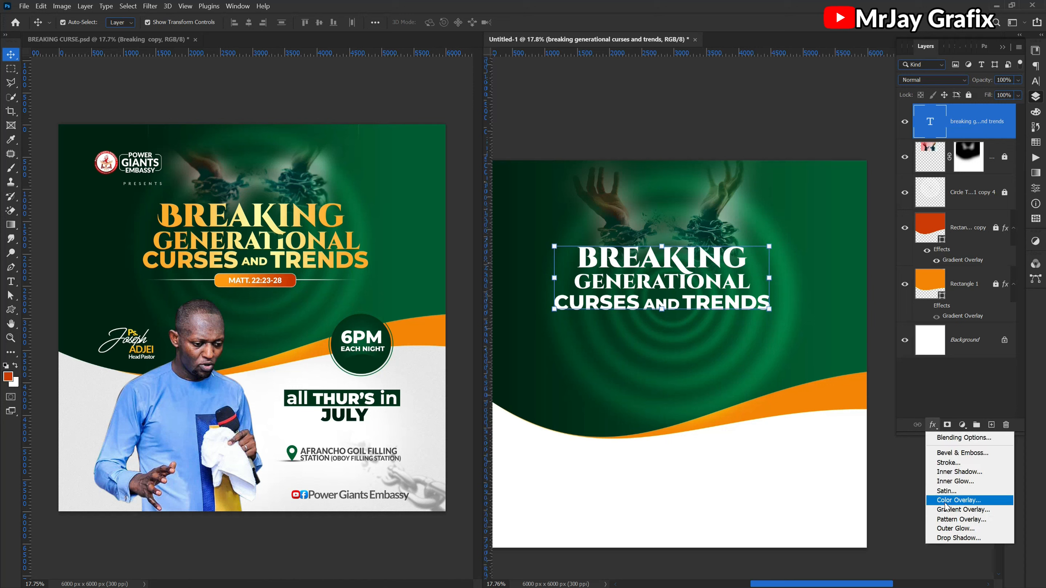
pyautogui.click(927, 426)
pyautogui.click(927, 427)
pyautogui.click(927, 427)
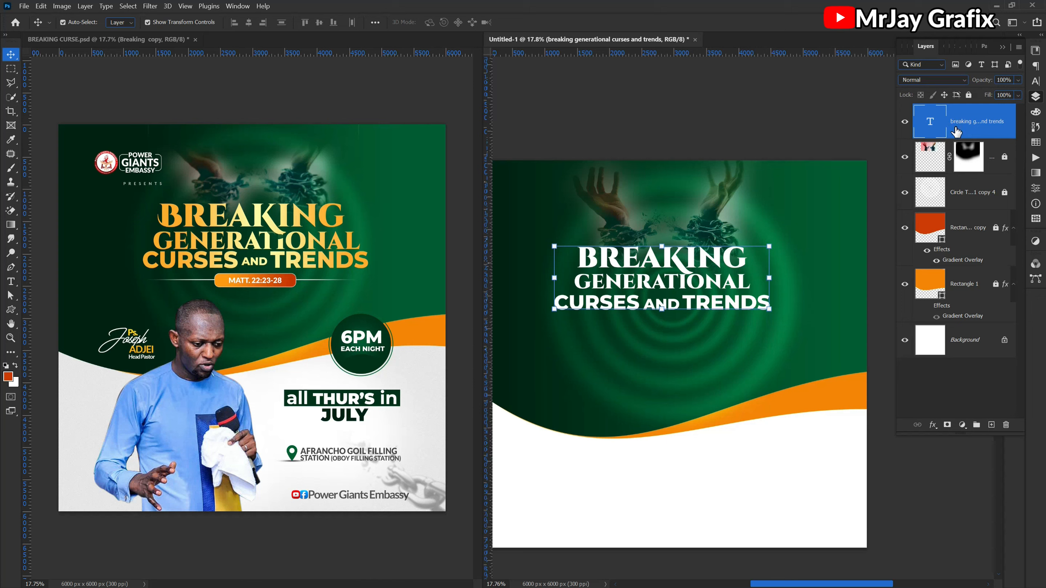
pyautogui.click(956, 151)
pyautogui.click(949, 116)
# Step: Add a Gradient Overlay to the title text and set its starting stop to orange sampled from the reference title
pyautogui.click(932, 425)
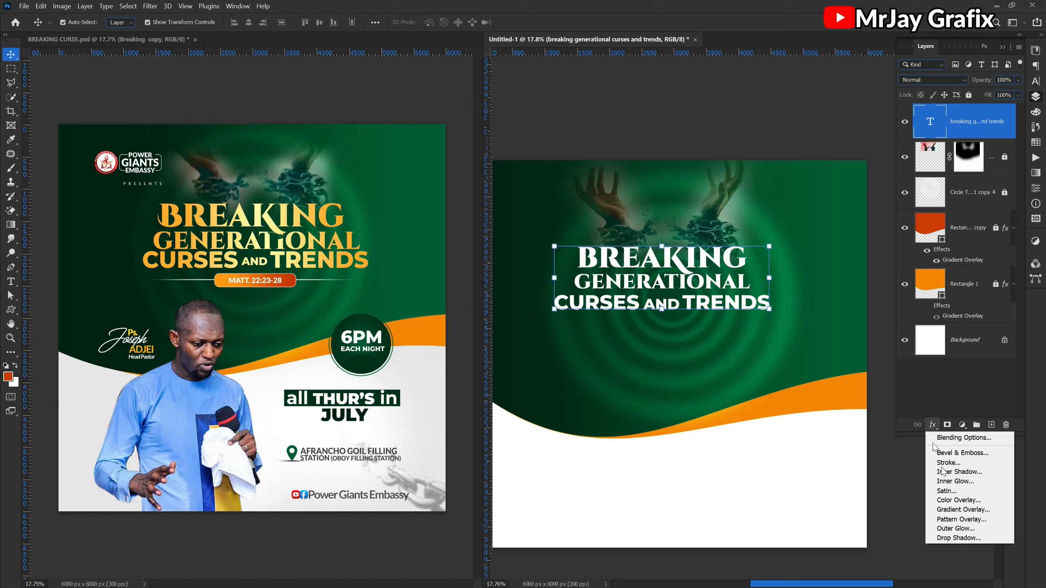
pyautogui.click(946, 510)
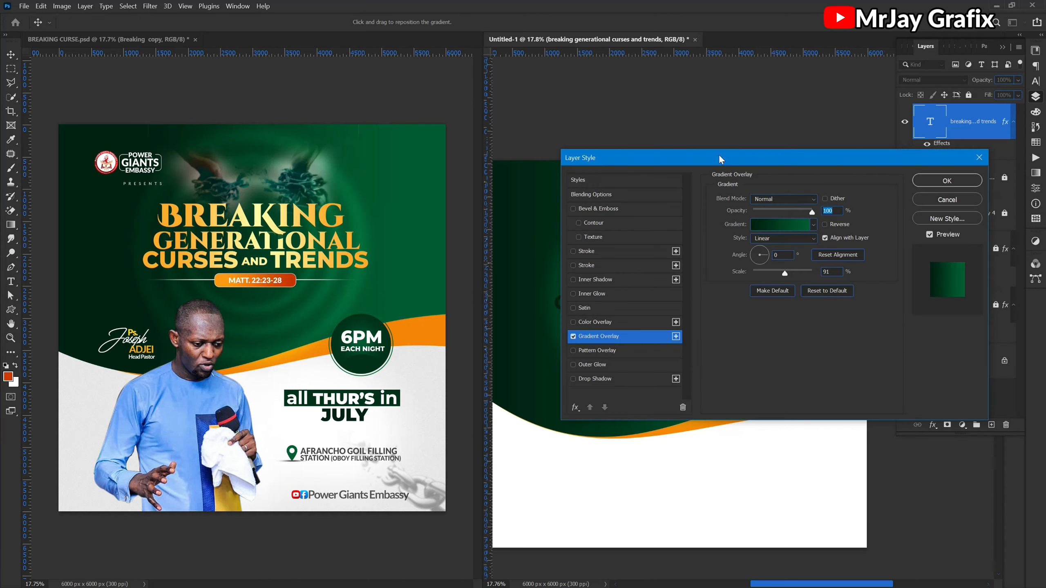
pyautogui.moveTo(708, 155); pyautogui.dragTo(537, 223)
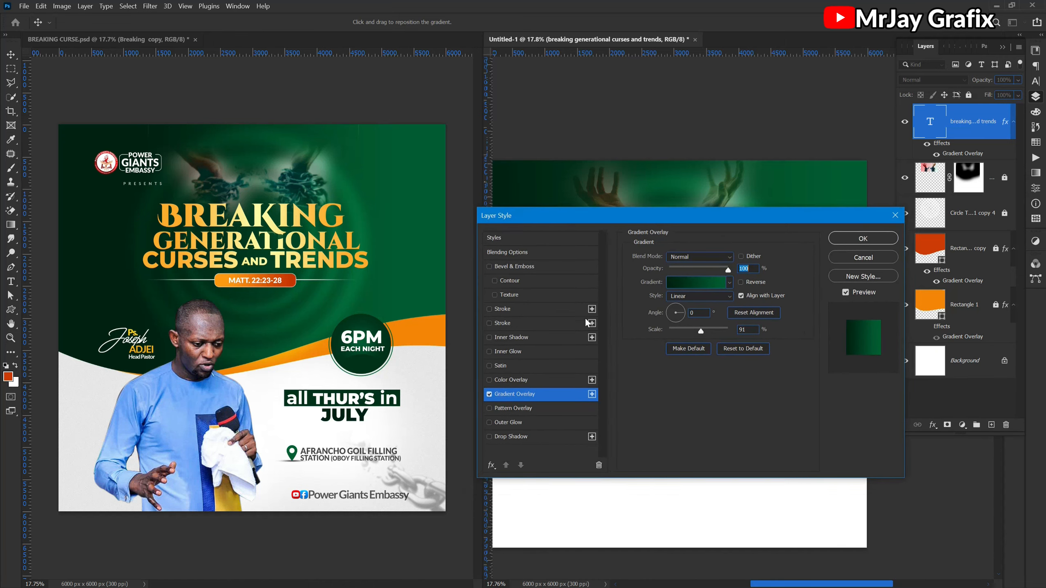
pyautogui.click(685, 283)
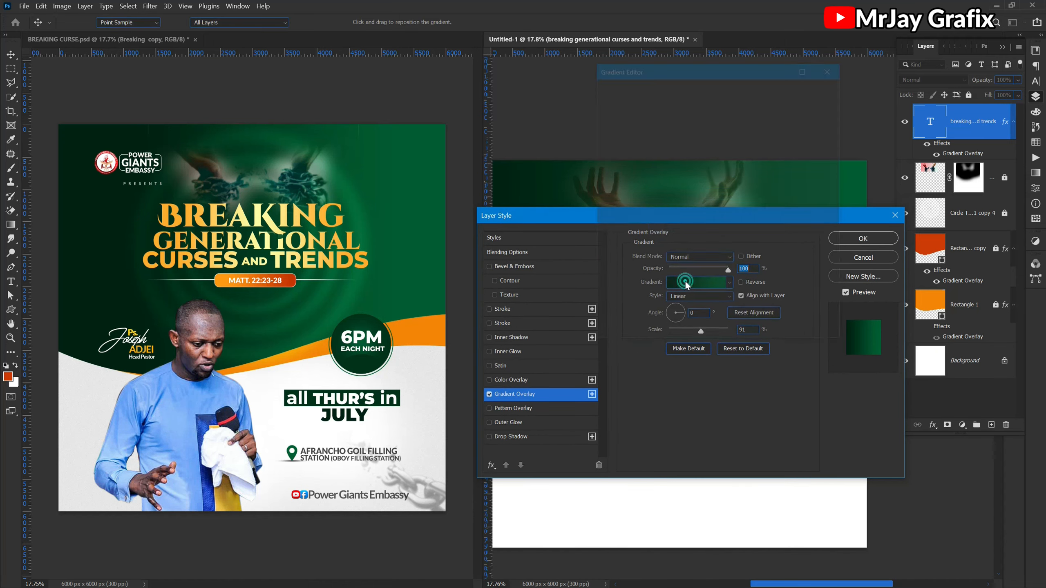
pyautogui.click(608, 266)
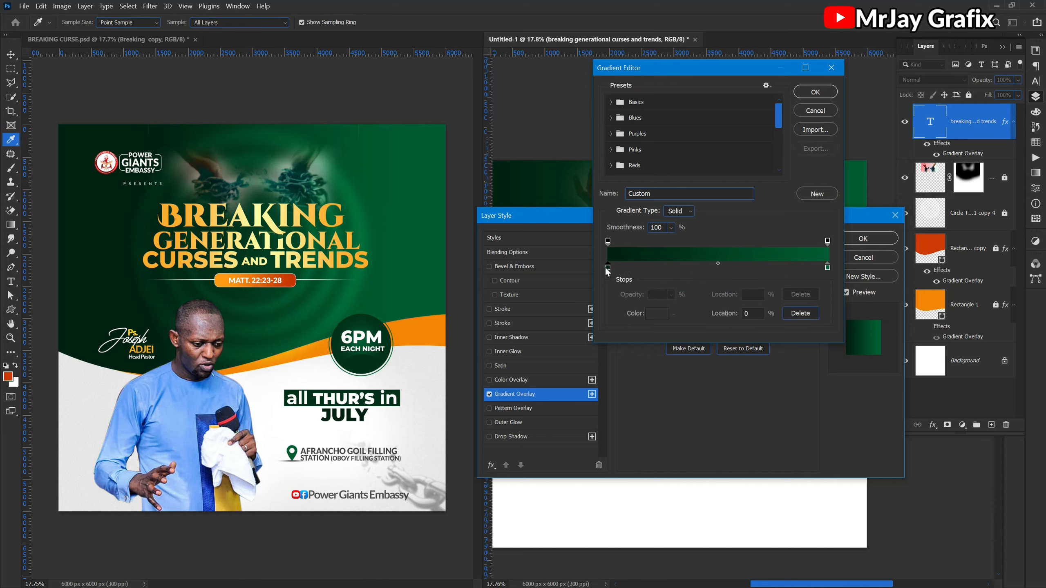
pyautogui.click(367, 262)
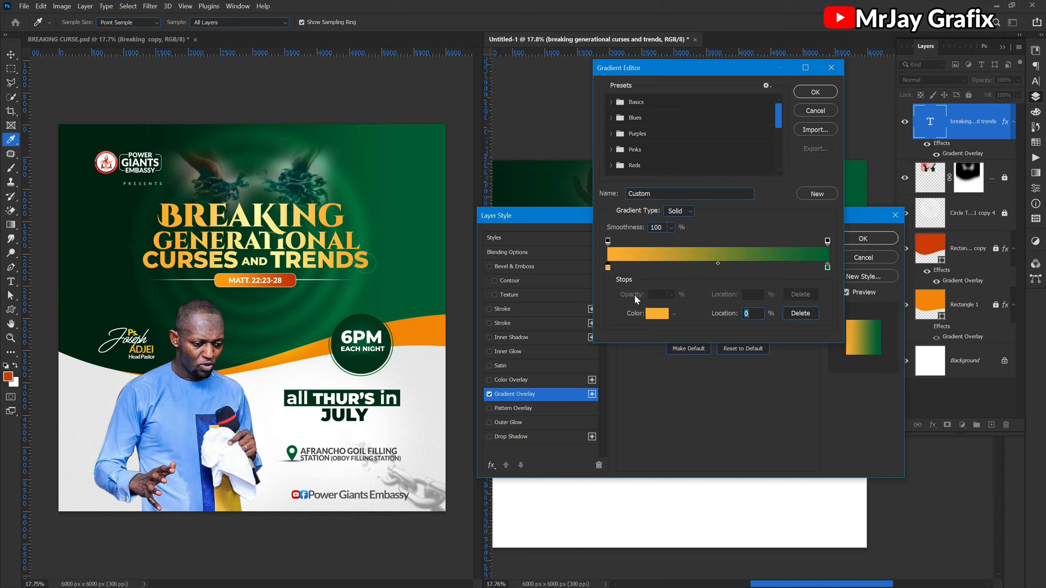
# Step: Set the gradient's end stop to the pale yellow #fef89b sampled from the reference title and accept the gradient
pyautogui.click(828, 266)
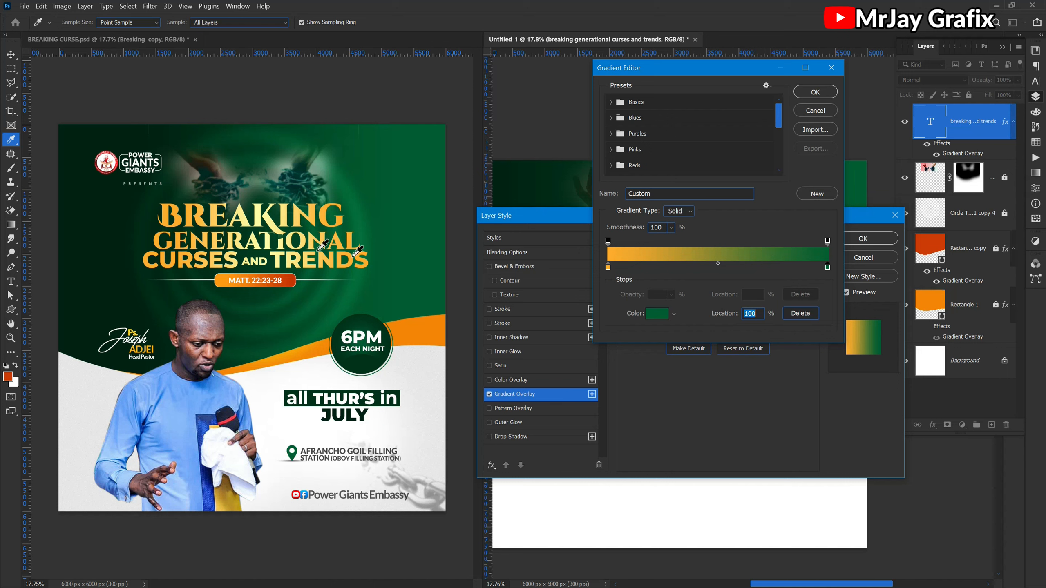
pyautogui.click(258, 243)
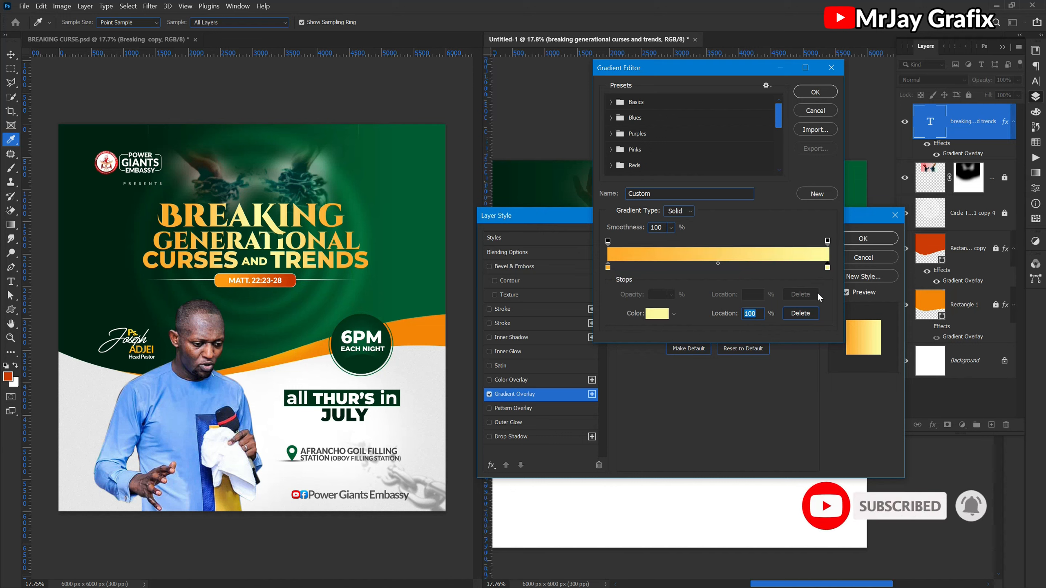
pyautogui.doubleClick(828, 267)
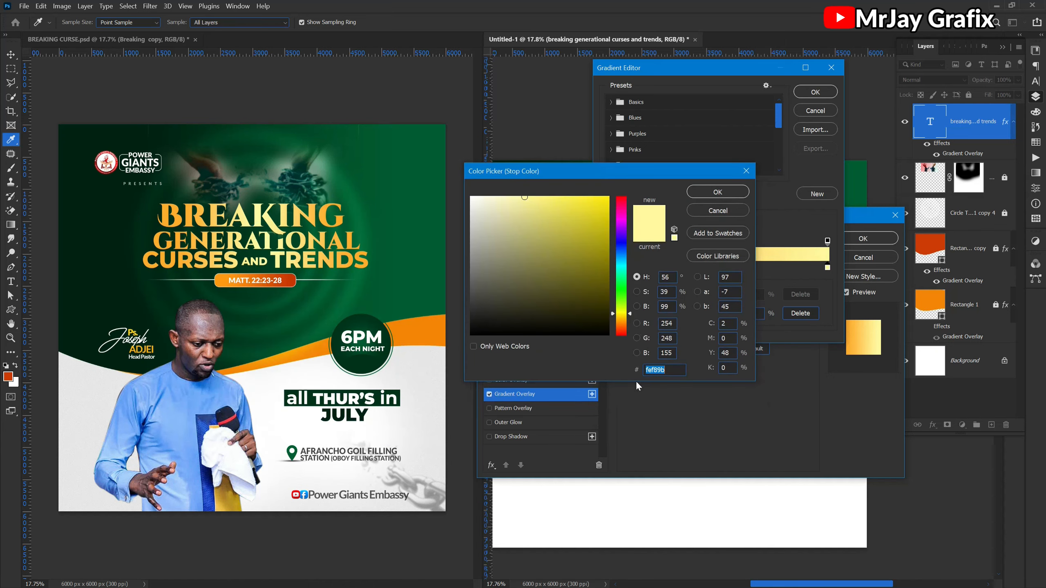
pyautogui.click(659, 370)
pyautogui.click(717, 192)
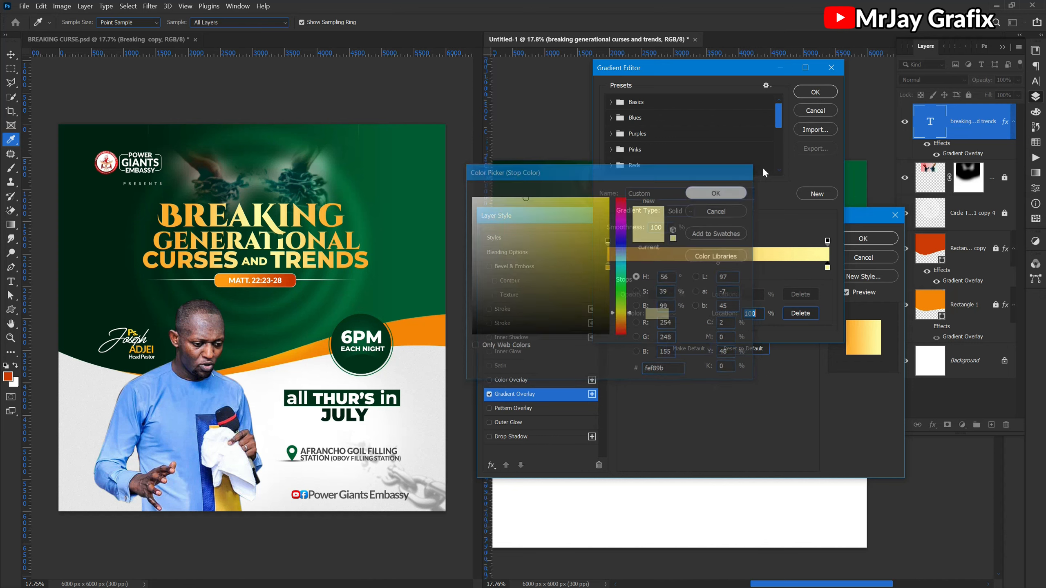
pyautogui.click(815, 92)
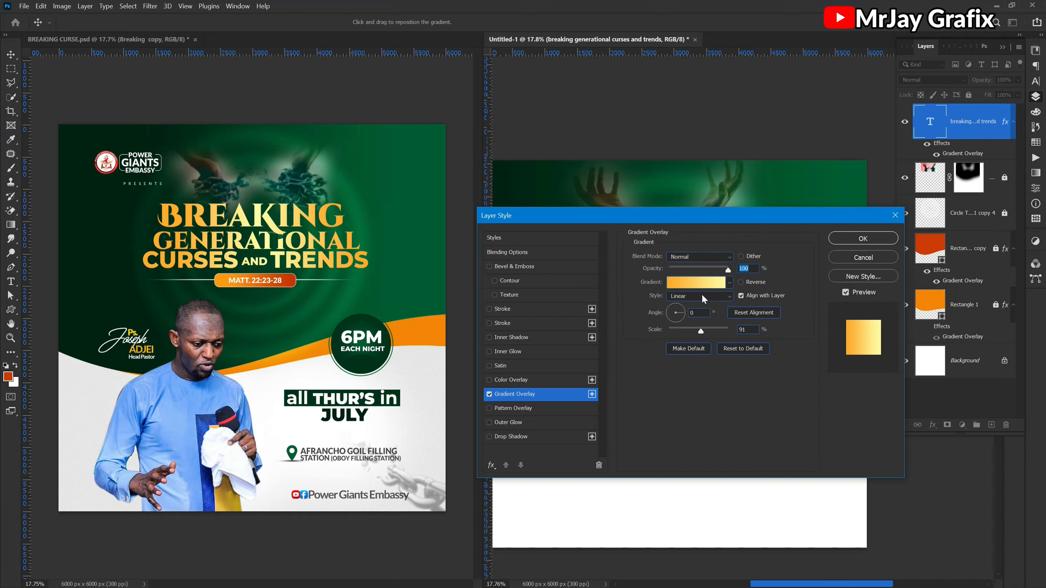
# Step: Set the title's gradient overlay style to Reflected and check it on the flyer
pyautogui.click(685, 297)
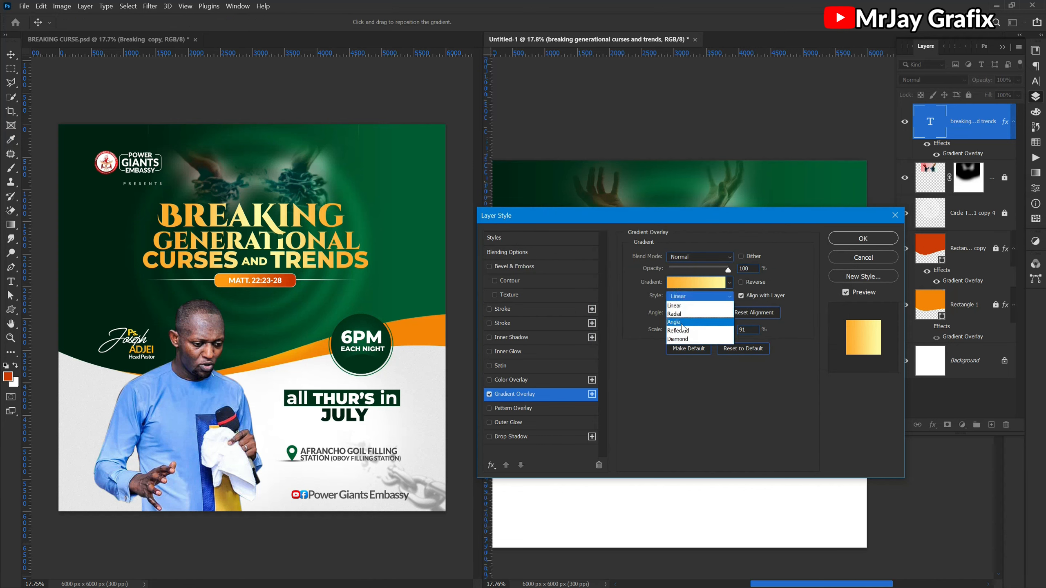
pyautogui.click(684, 332)
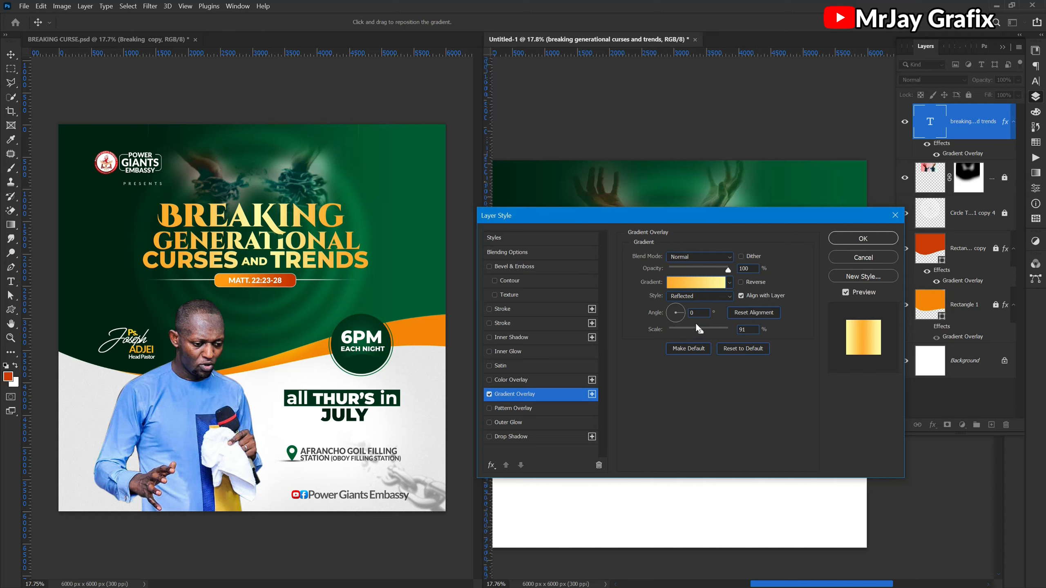
pyautogui.moveTo(755, 218); pyautogui.dragTo(676, 433)
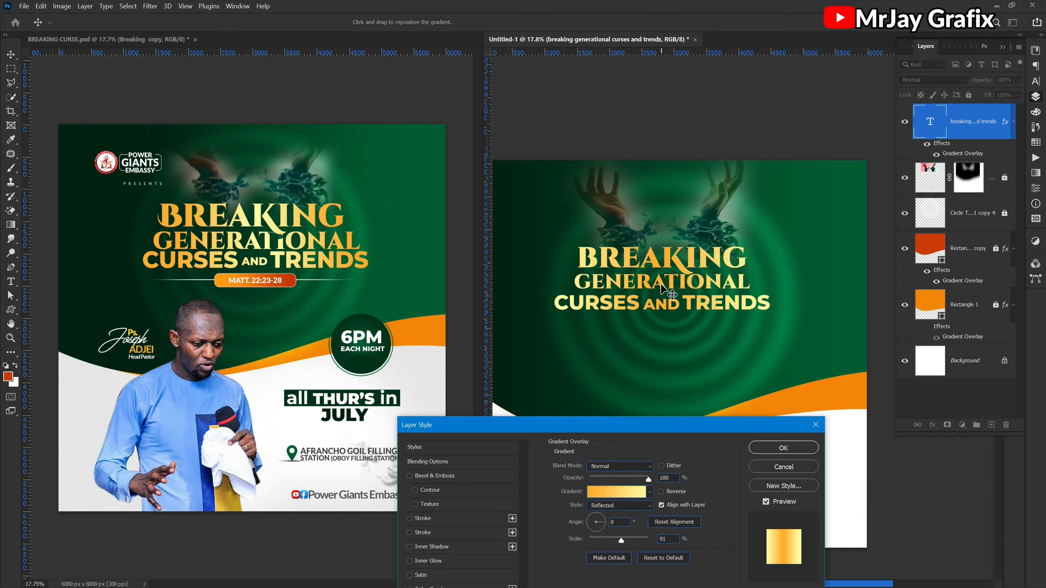
pyautogui.moveTo(553, 429); pyautogui.dragTo(555, 226)
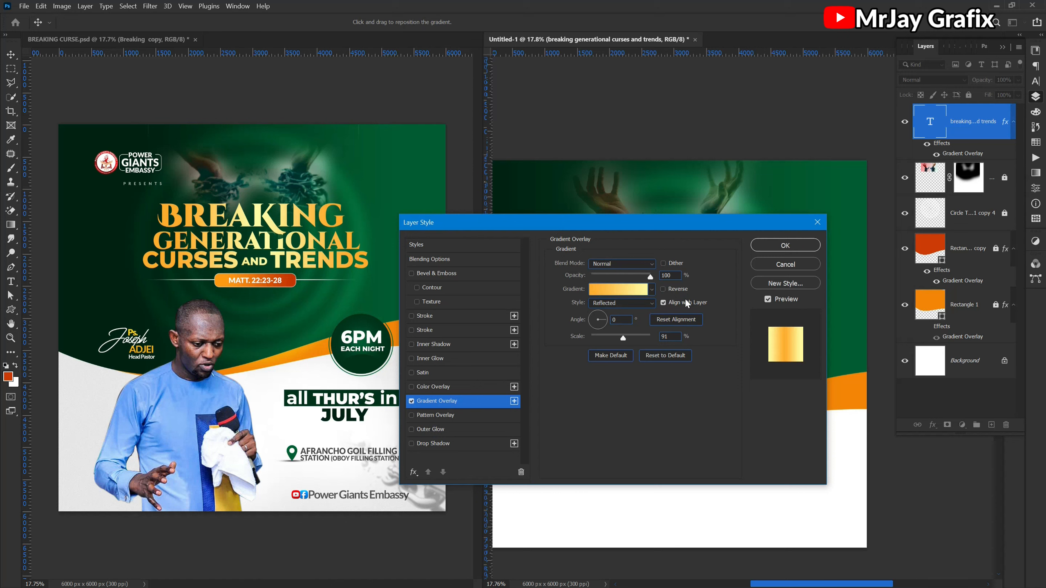
# Step: Reverse the title's reflected gradient, apply the layer style and deselect the layer
pyautogui.click(673, 291)
pyautogui.click(673, 291)
pyautogui.click(667, 289)
pyautogui.click(667, 289)
pyautogui.click(667, 290)
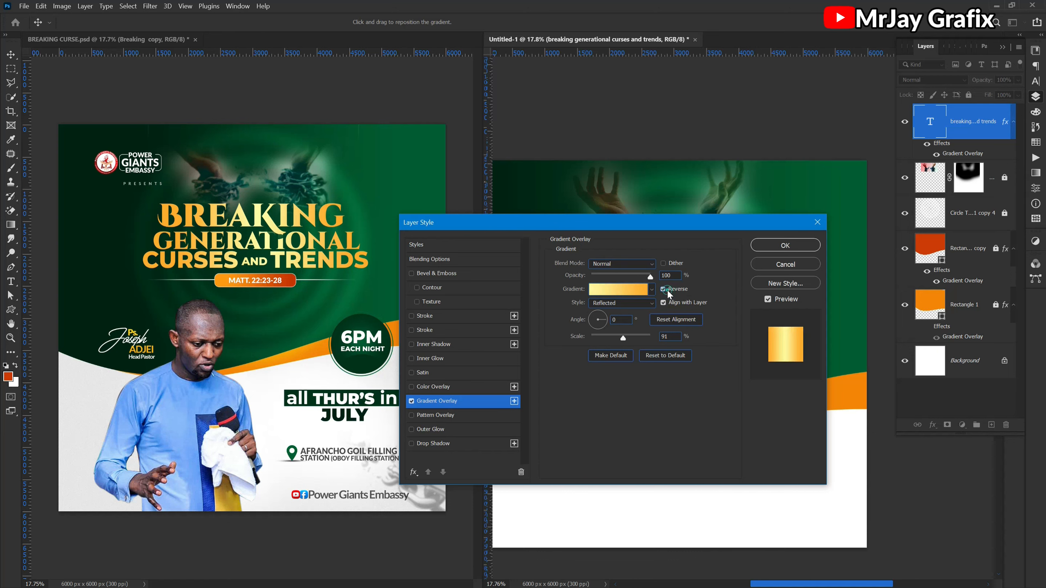
pyautogui.moveTo(656, 222); pyautogui.dragTo(516, 360)
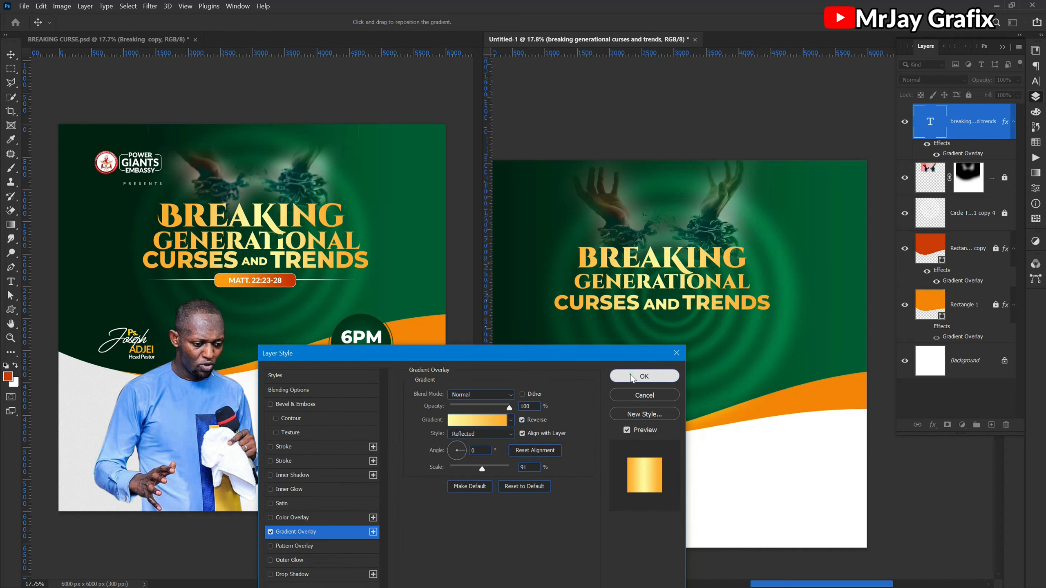
pyautogui.click(630, 376)
pyautogui.click(576, 364)
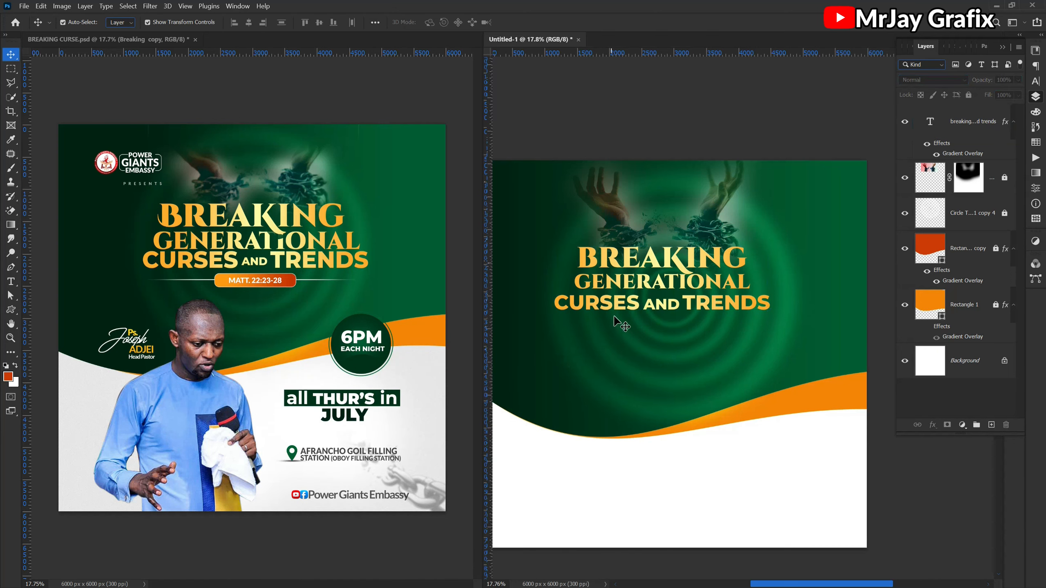
# Step: Set the leading of all three title lines to 69 pt and commit the text edit
pyautogui.scroll(1, 532, 467)
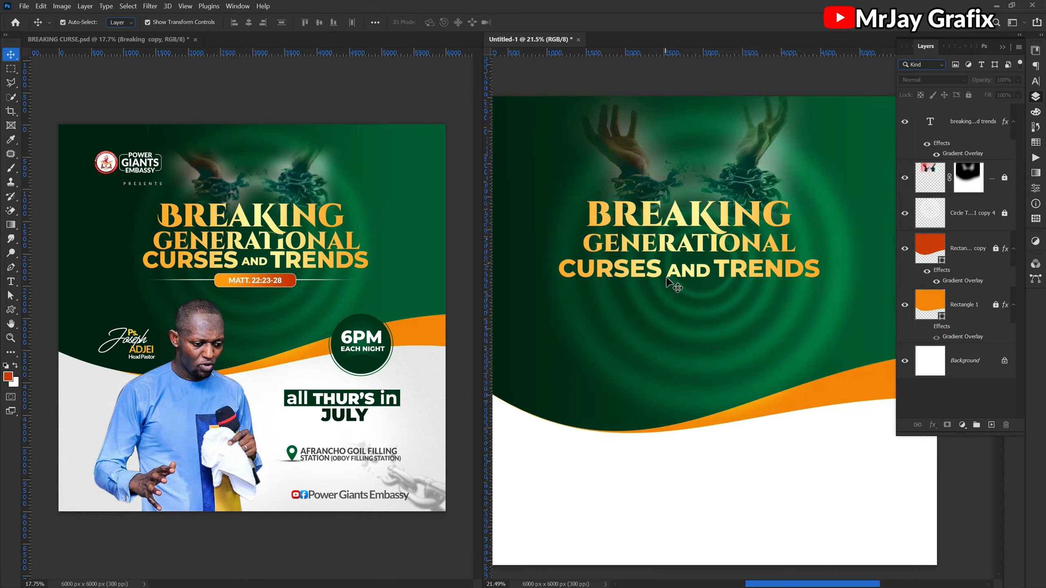
pyautogui.doubleClick(680, 279)
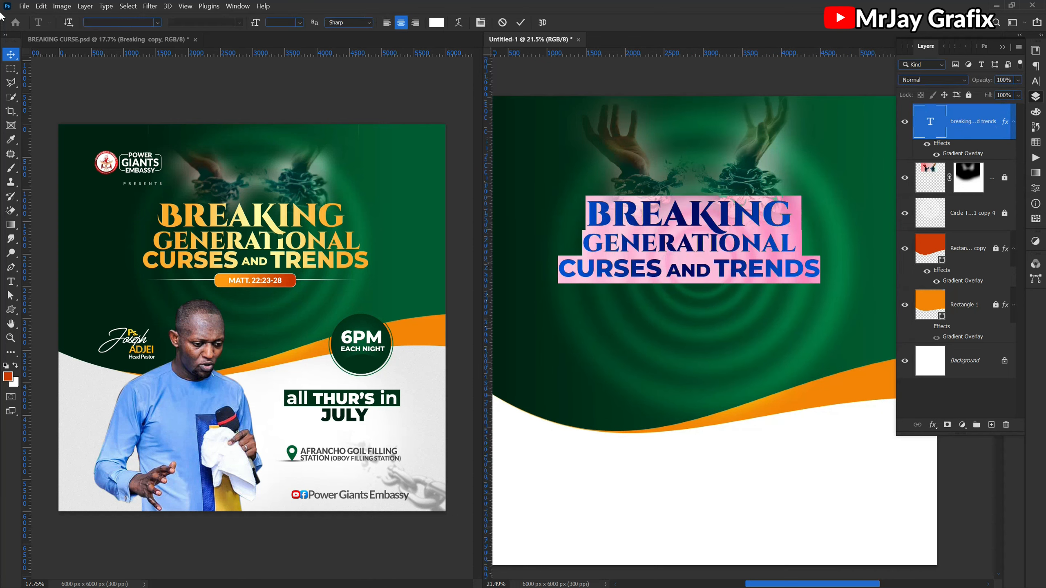
pyautogui.click(1035, 81)
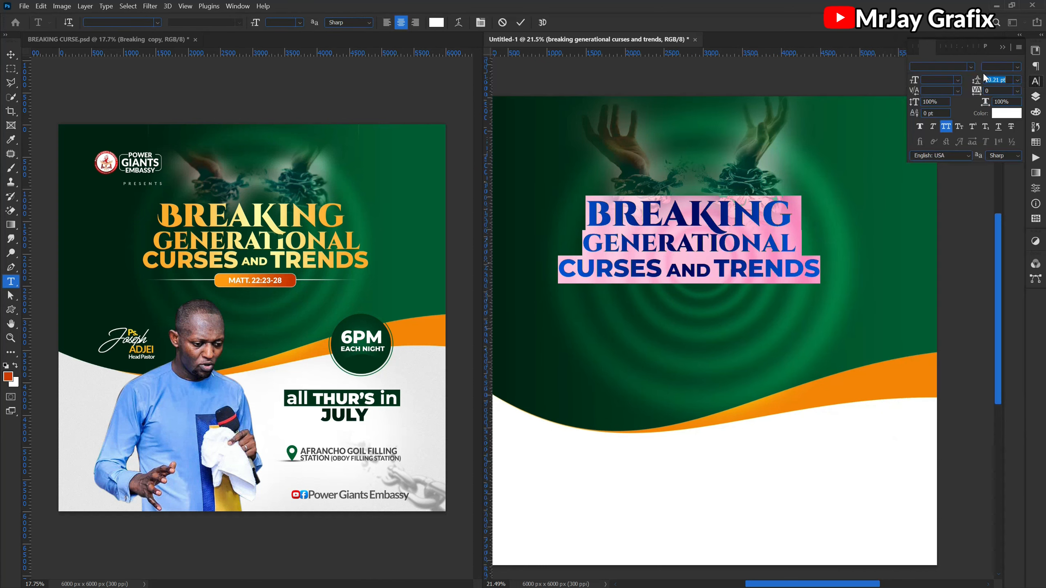
pyautogui.moveTo(977, 82); pyautogui.dragTo(973, 86)
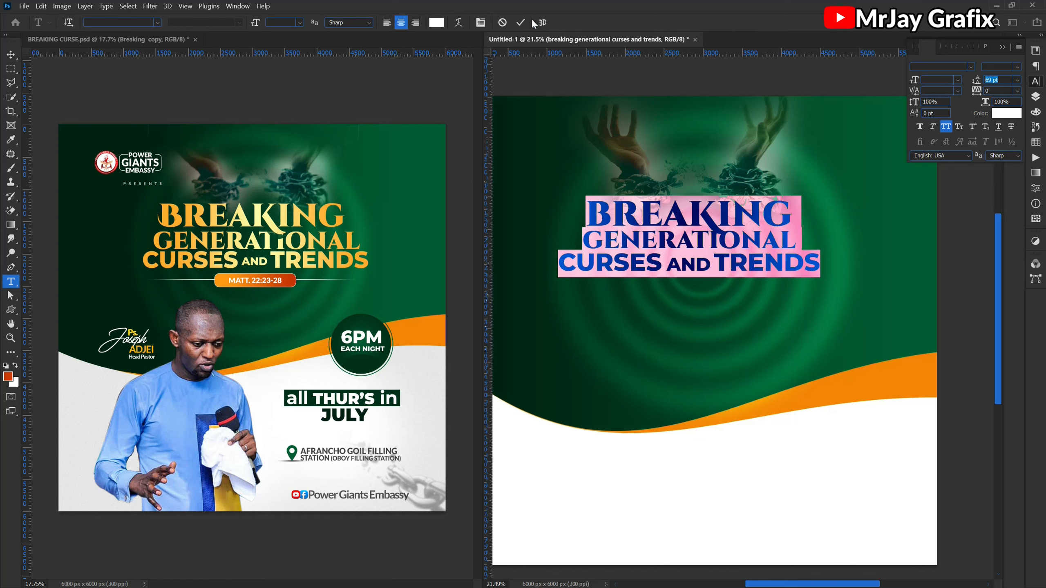
pyautogui.click(521, 22)
pyautogui.press('v')
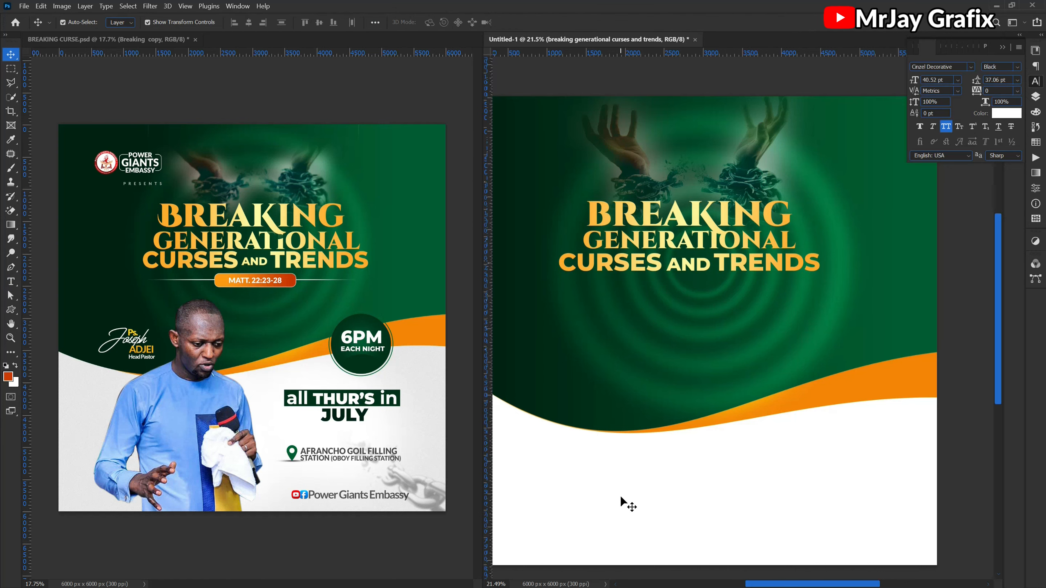
# Step: Copy the pastor's cut-out photo from BREAKING CURSE.psd into the lower-left part of the new flyer
pyautogui.scroll(-1, 706, 401)
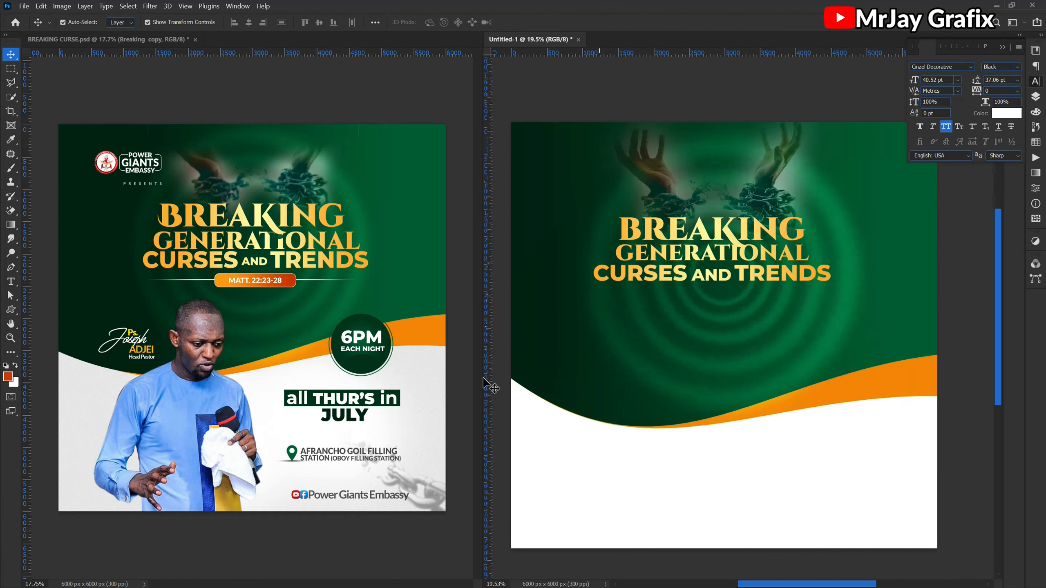
pyautogui.click(161, 421)
pyautogui.moveTo(163, 421); pyautogui.dragTo(595, 433)
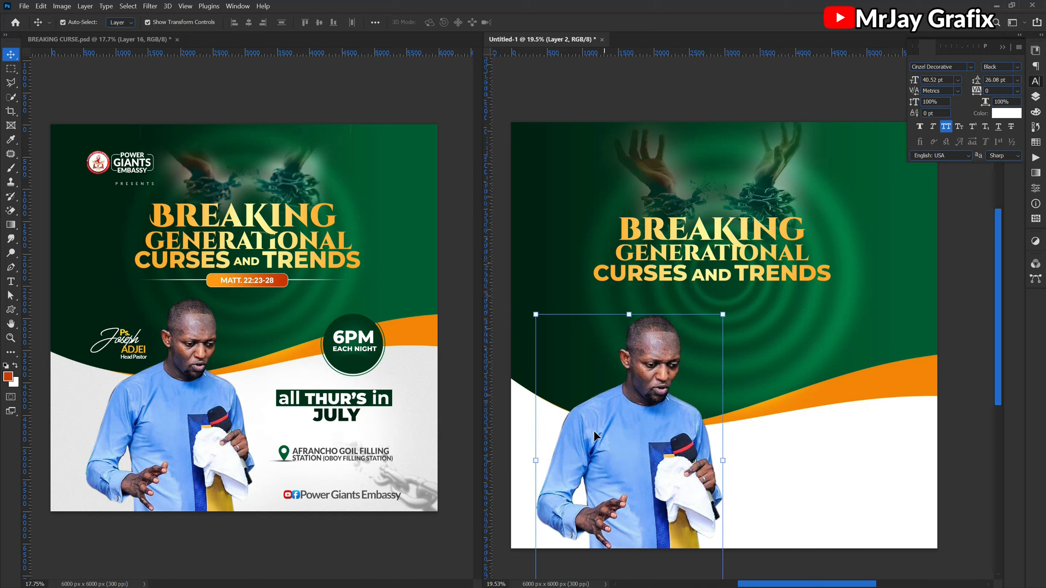
# Step: Scale the title text up proportionally to about 114% around its center
pyautogui.click(649, 274)
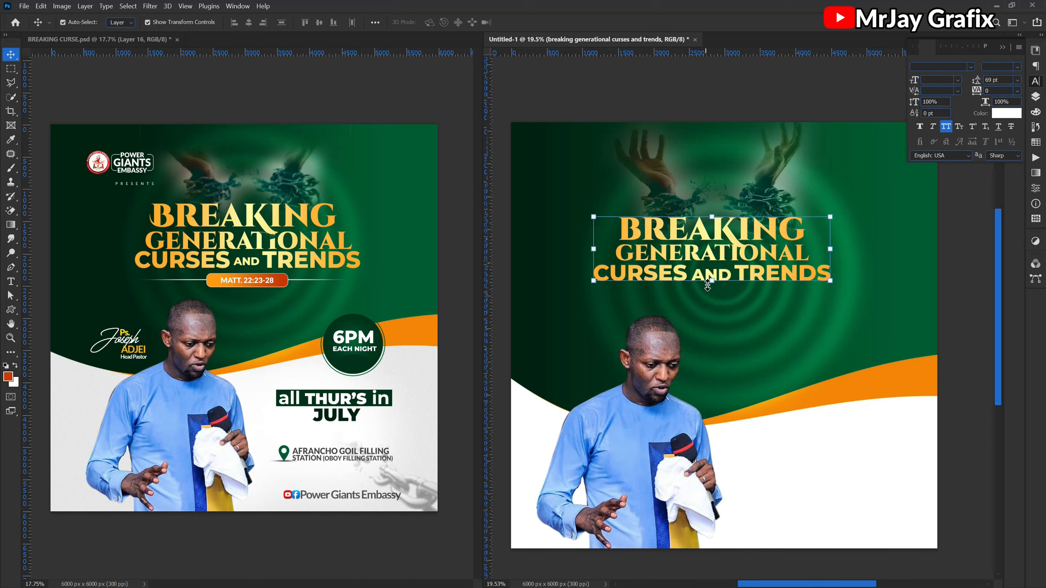
pyautogui.hotkey('ctrl', 't')
pyautogui.moveTo(712, 291); pyautogui.dragTo(712, 295)
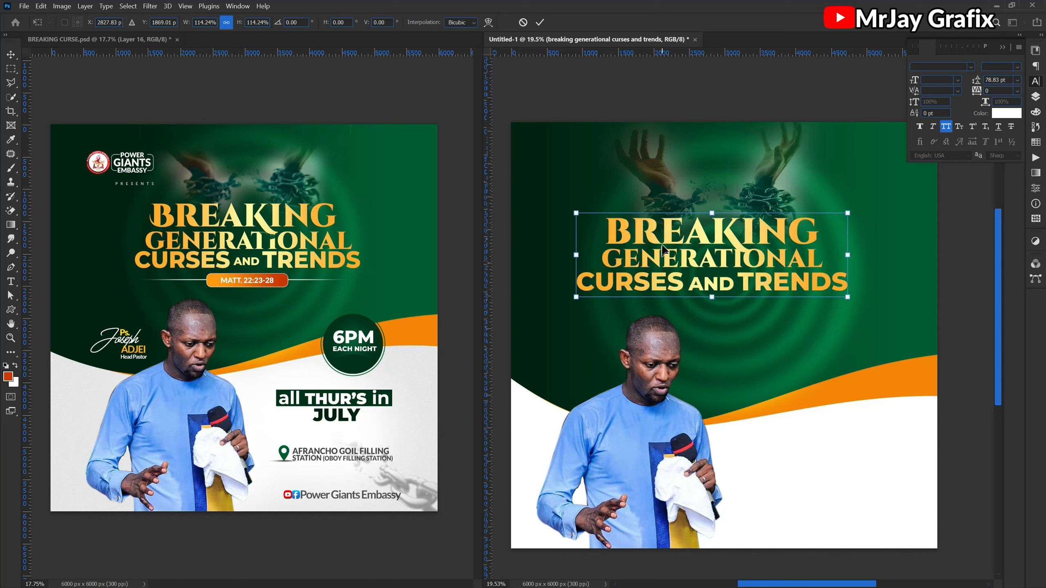
pyautogui.click(540, 23)
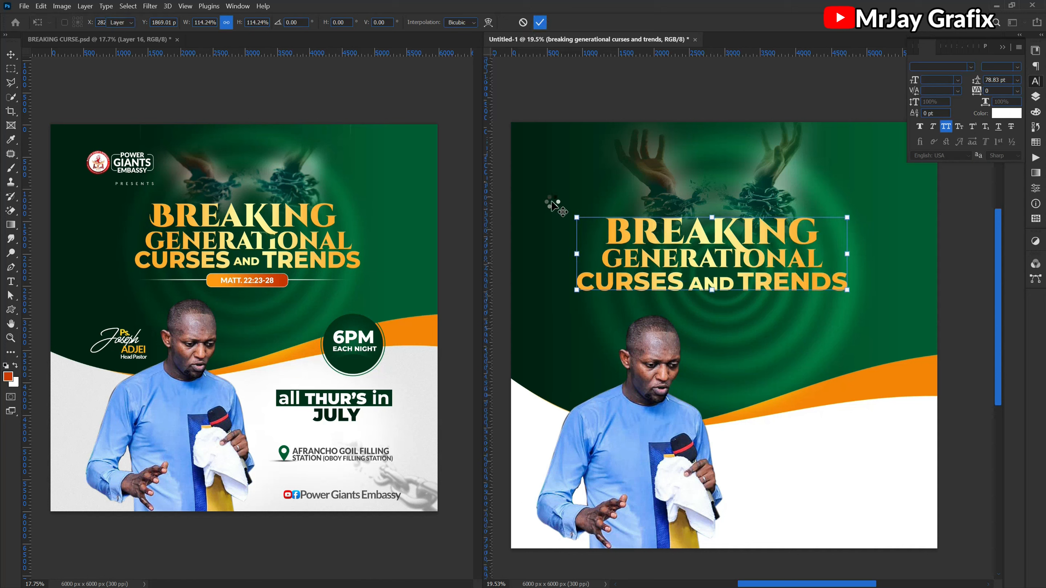
# Step: Copy the round 6PM EACH NIGHT badge from BREAKING CURSE.psd onto the orange wave at the new flyer's right side
pyautogui.click(461, 280)
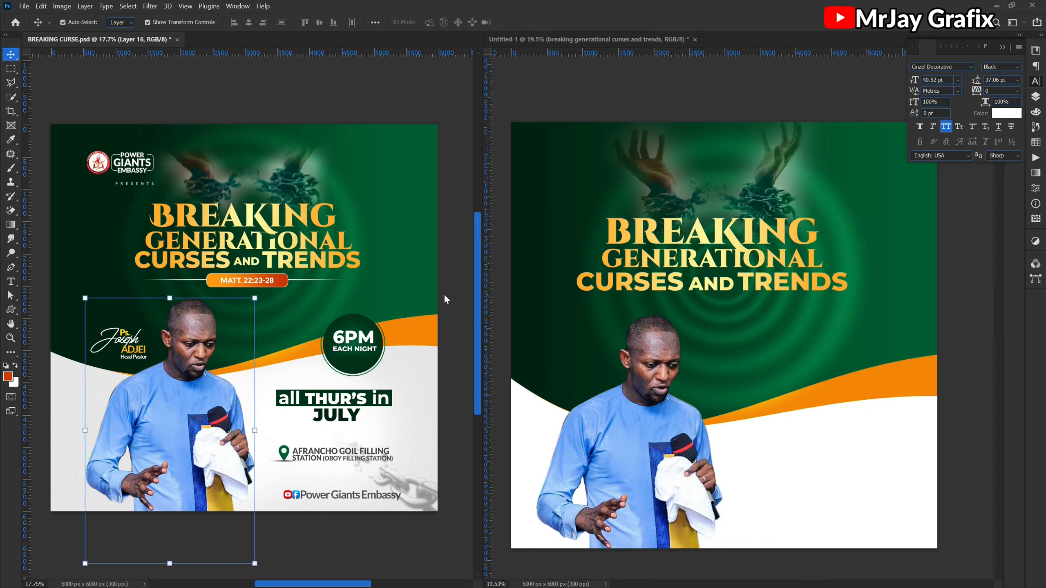
pyautogui.click(289, 338)
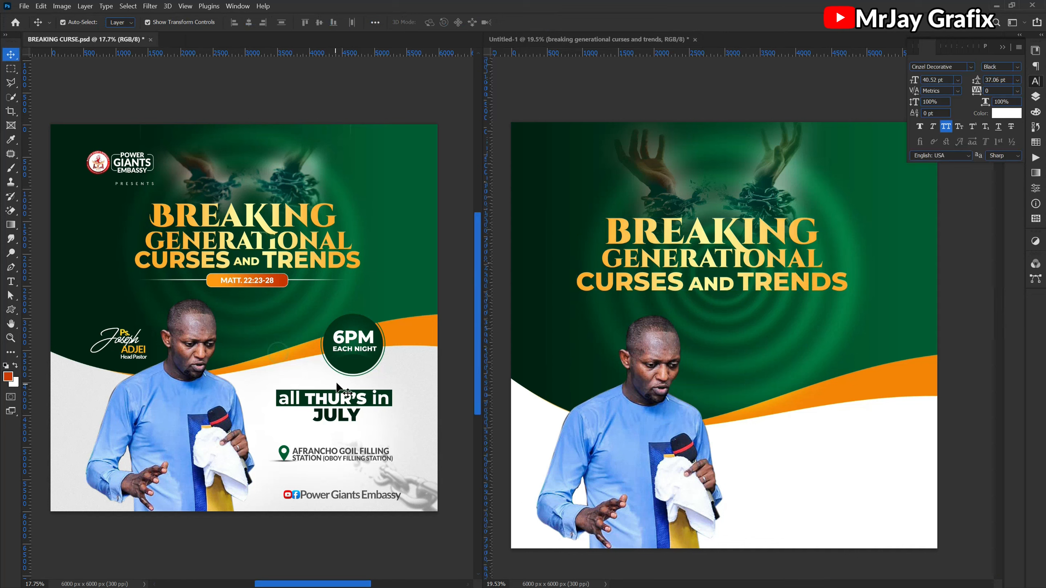
pyautogui.click(349, 357)
pyautogui.moveTo(395, 388); pyautogui.dragTo(831, 408)
pyautogui.click(808, 457)
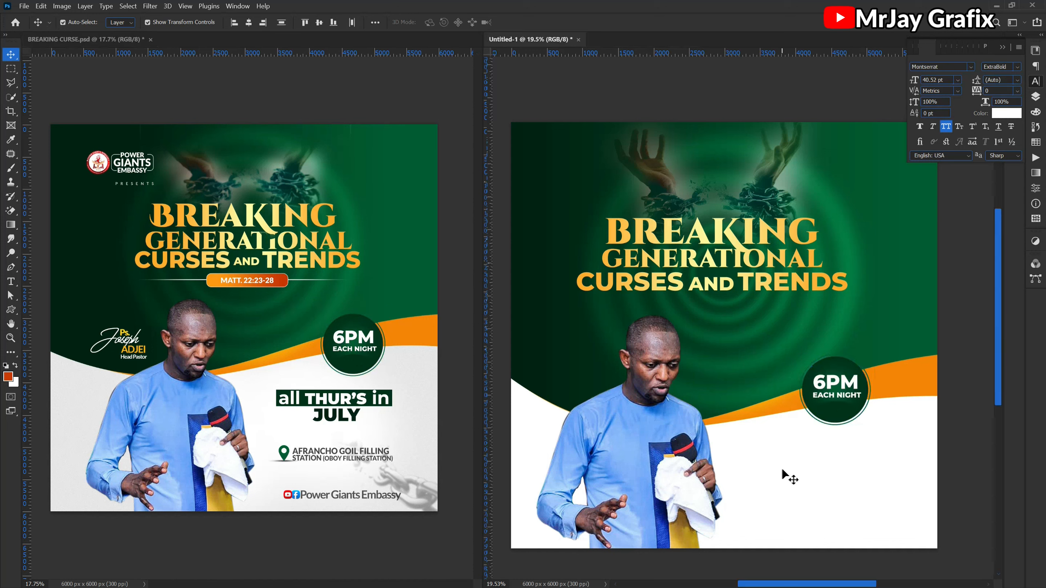
# Step: Copy the date, venue and social media elements together from BREAKING CURSE.psd into the new flyer's white area
pyautogui.click(229, 437)
pyautogui.hotkey('ctrl', 'h')
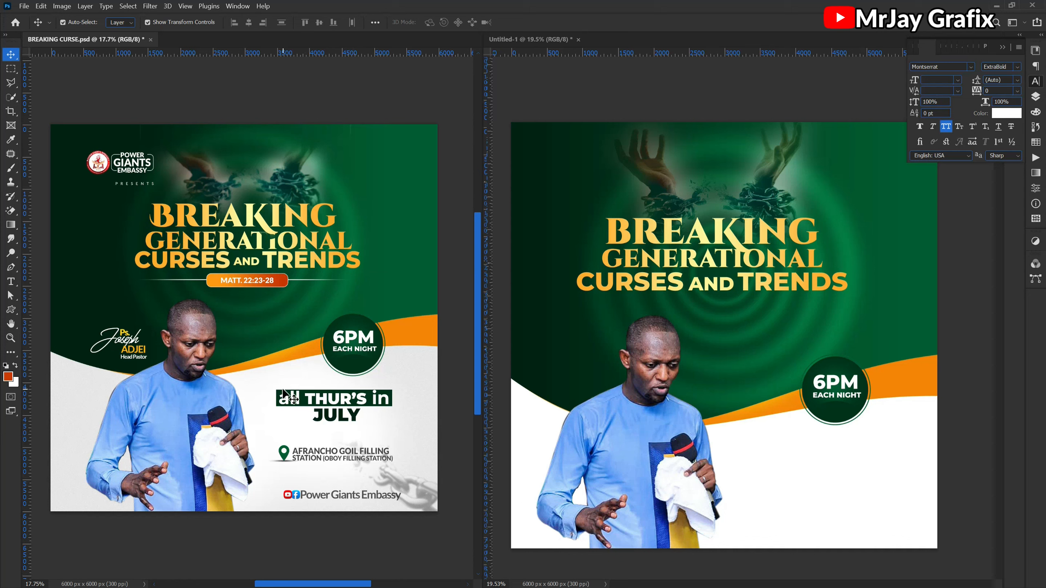
pyautogui.moveTo(264, 390); pyautogui.dragTo(421, 495)
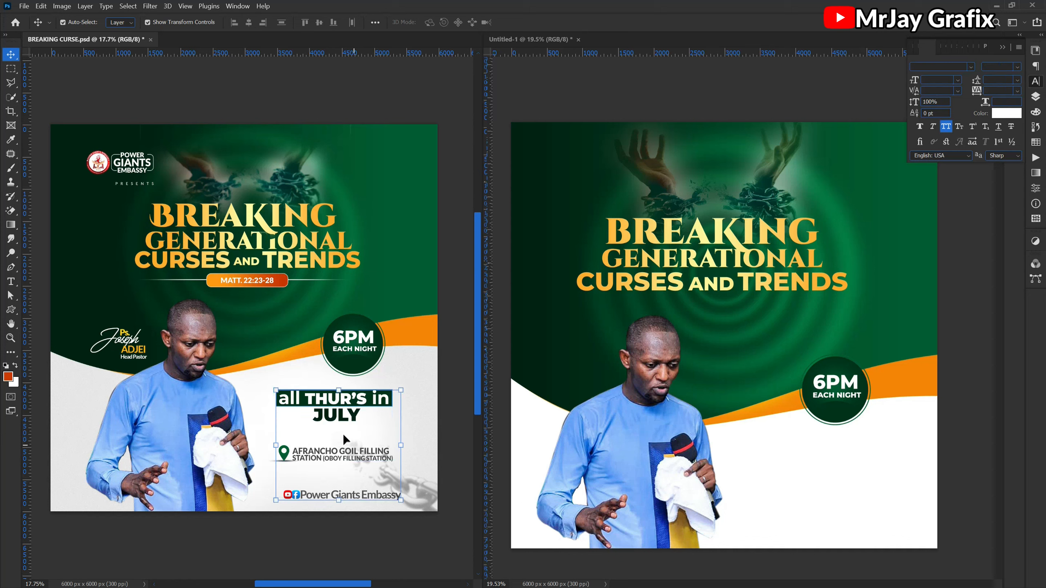
pyautogui.moveTo(304, 398); pyautogui.dragTo(772, 448)
# Step: Scale the copied date, venue and social media elements to about 91% and place them just below the 6PM badge
pyautogui.moveTo(818, 554); pyautogui.dragTo(818, 540)
pyautogui.moveTo(784, 449); pyautogui.dragTo(770, 442)
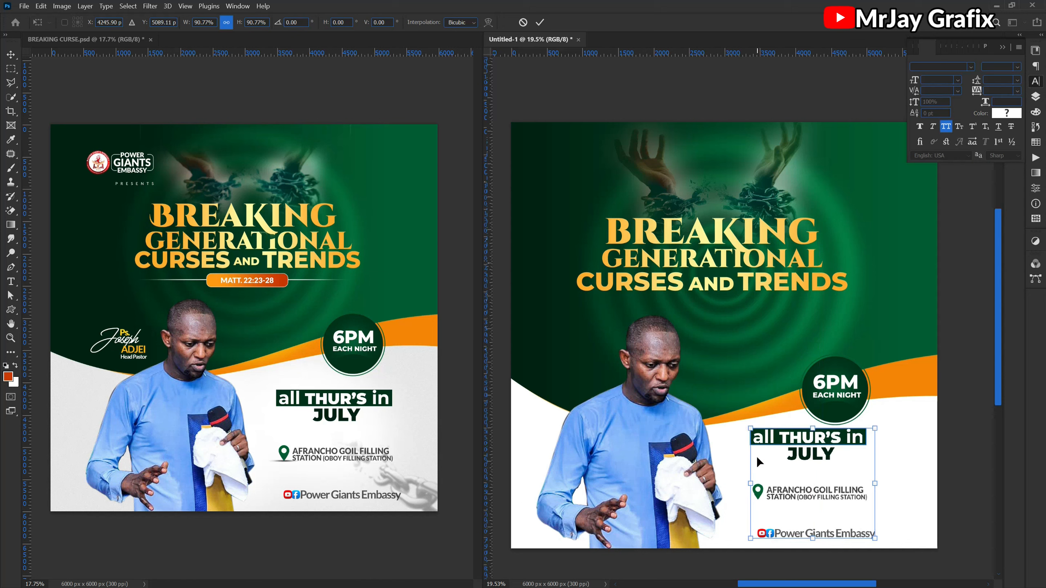
pyautogui.press('Return')
pyautogui.click(931, 498)
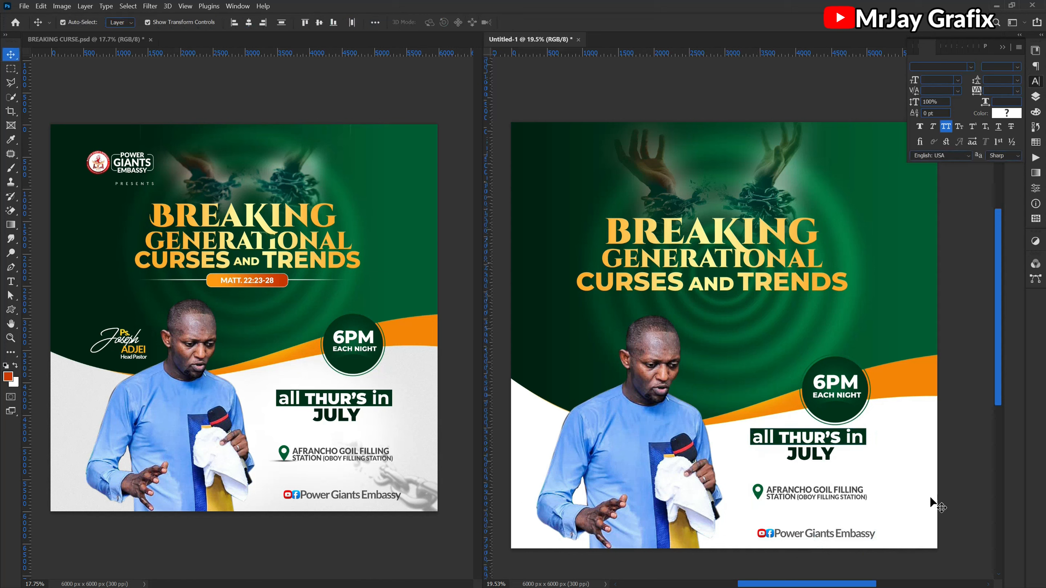
# Step: Scale the date text and its green bar to about 102% and shift them slightly down below the 6PM badge
pyautogui.moveTo(729, 435); pyautogui.dragTo(807, 469)
pyautogui.hotkey('ctrl', 't')
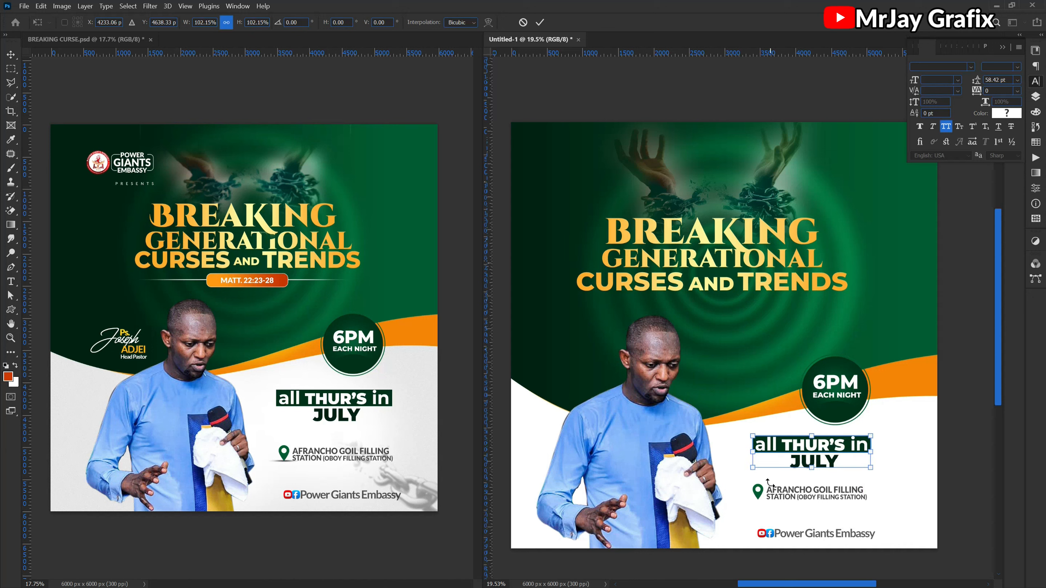
pyautogui.press('Return')
# Step: Copy the pastor's name and title group from BREAKING CURSE.psd onto the new flyer, beside the man's head
pyautogui.click(354, 526)
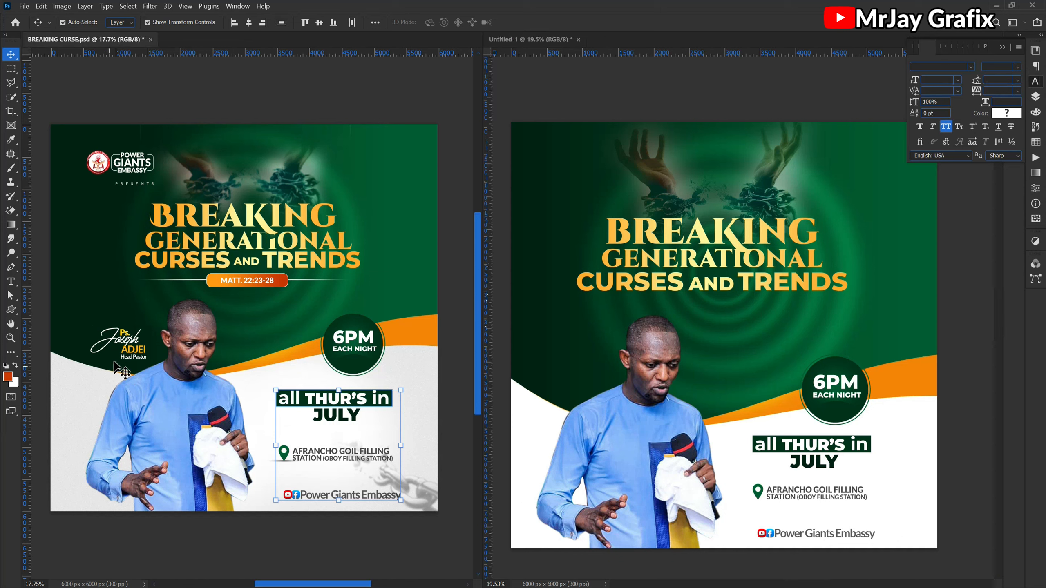
pyautogui.rightClick(124, 340)
pyautogui.click(145, 345)
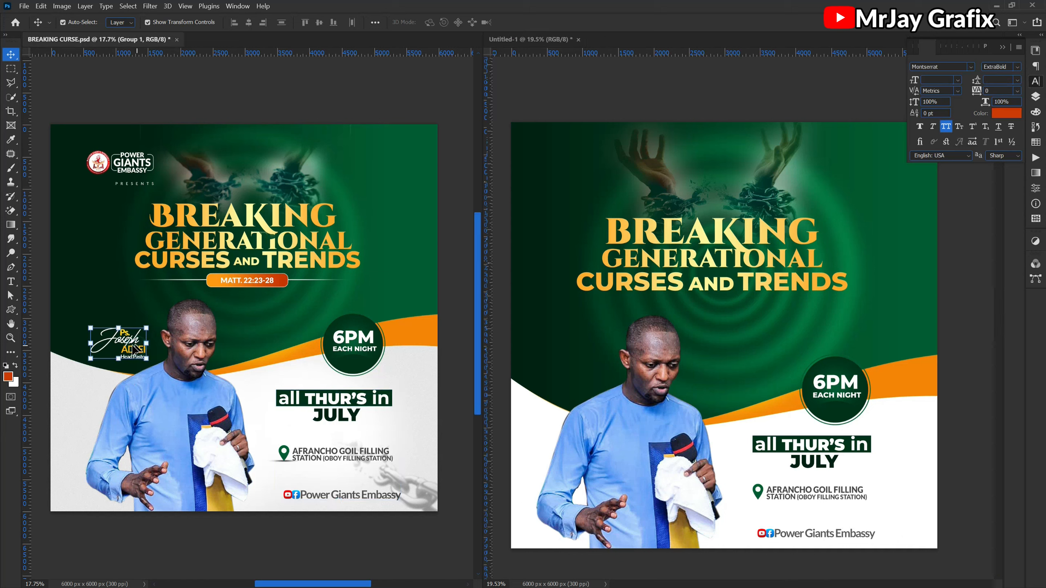
pyautogui.hotkey('ctrl', 't')
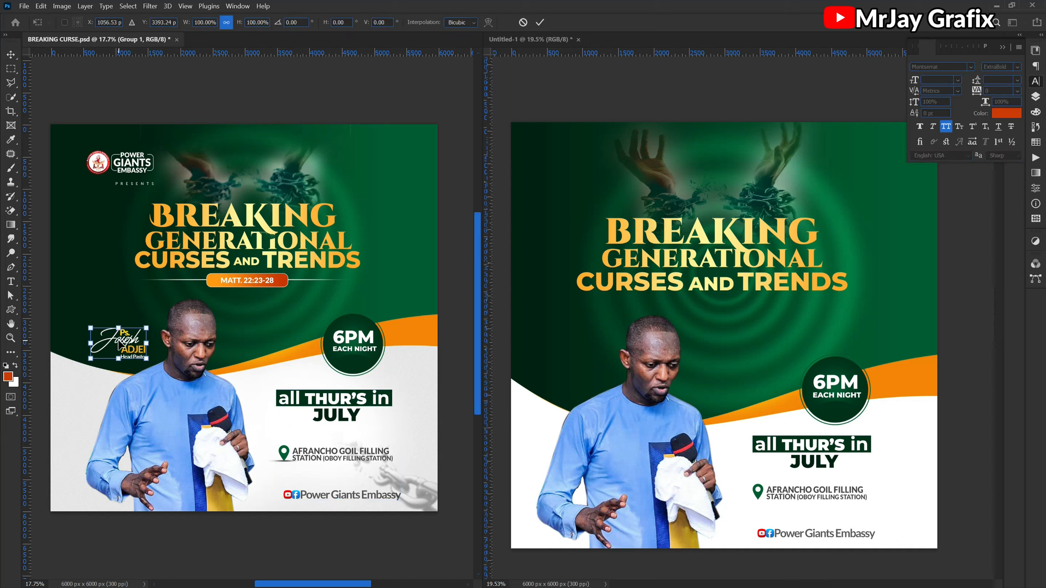
pyautogui.press('Return')
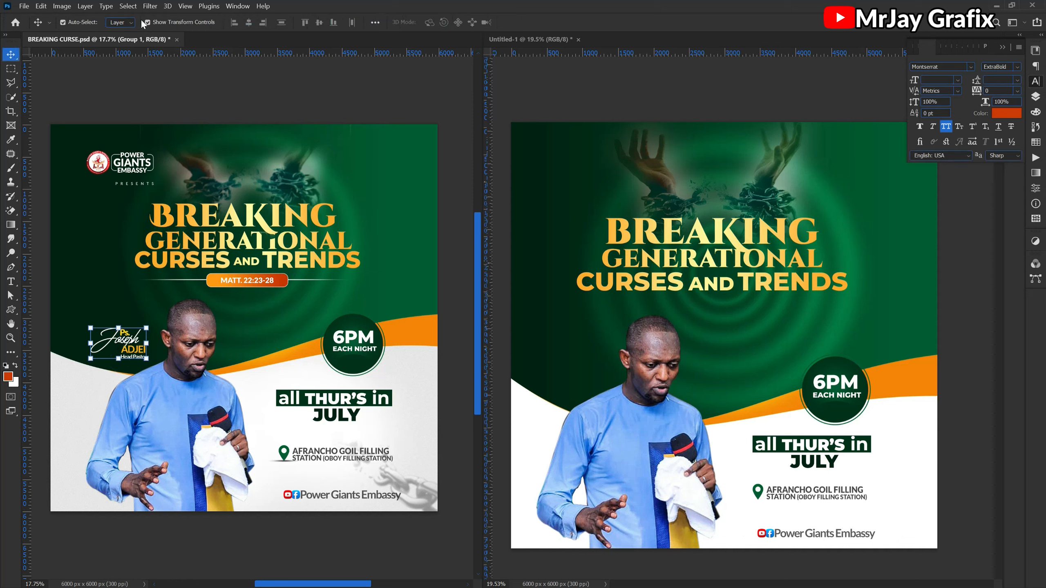
pyautogui.click(95, 25)
pyautogui.moveTo(123, 348)
pyautogui.mouseDown()
pyautogui.moveTo(543, 388)
pyautogui.moveTo(579, 369)
pyautogui.mouseUp()
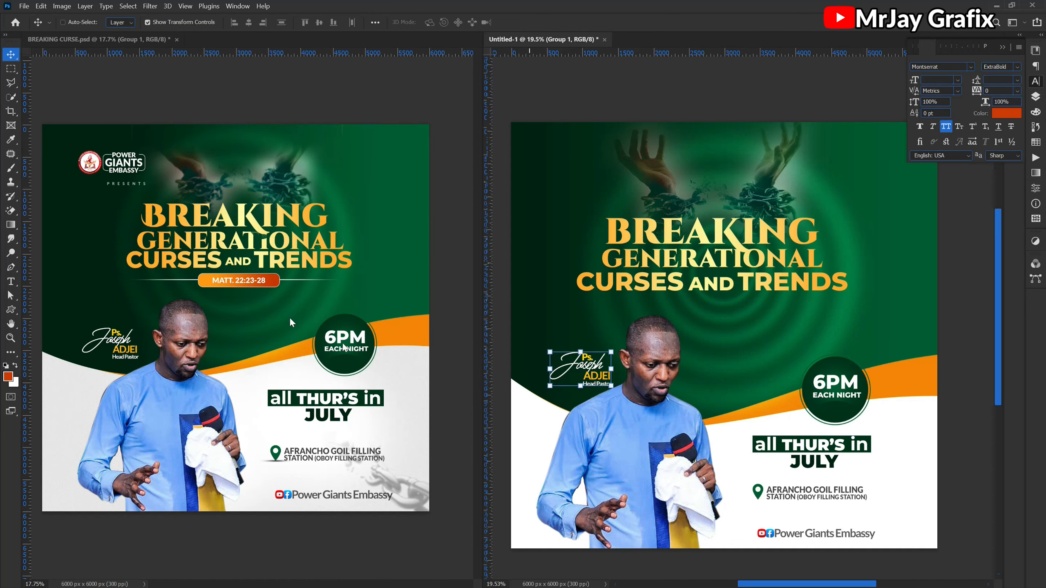
# Step: Draw a rectangle about 1387 by 288 px centered just below the gold title in the new flyer
pyautogui.click(44, 201)
pyautogui.click(264, 284)
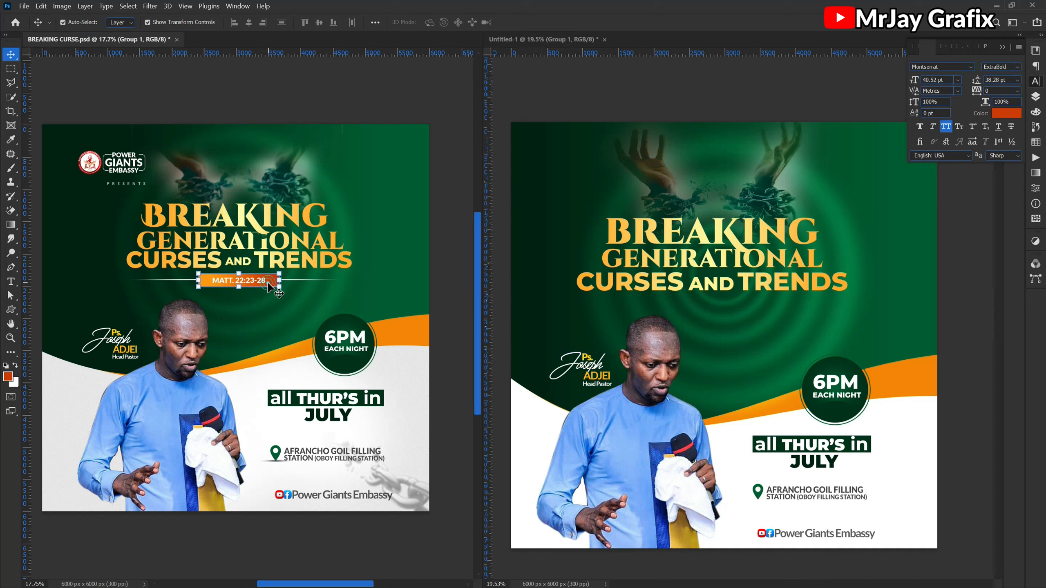
pyautogui.click(13, 312)
pyautogui.click(43, 313)
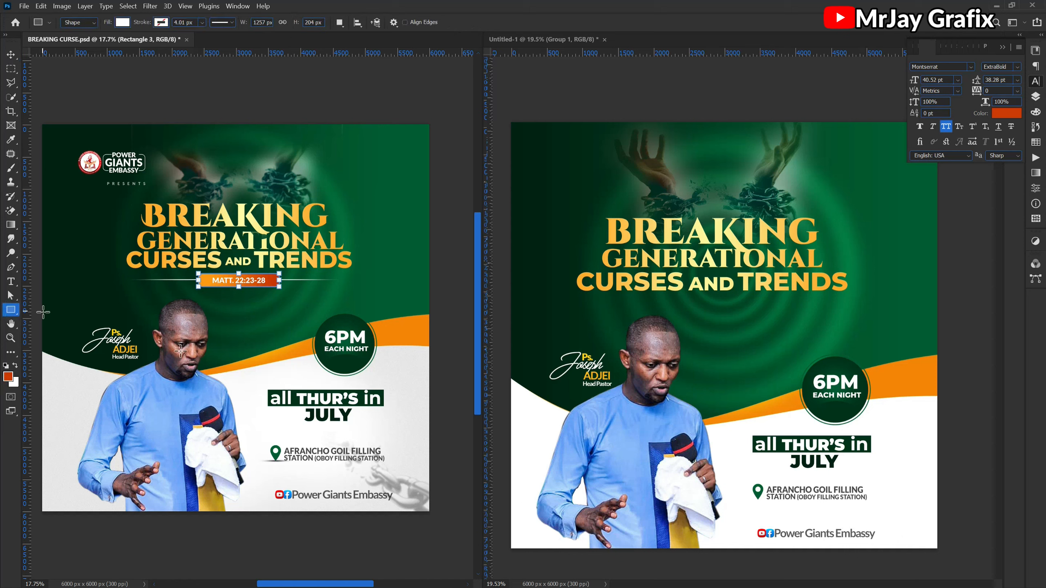
pyautogui.click(659, 297)
pyautogui.moveTo(655, 301); pyautogui.dragTo(753, 321)
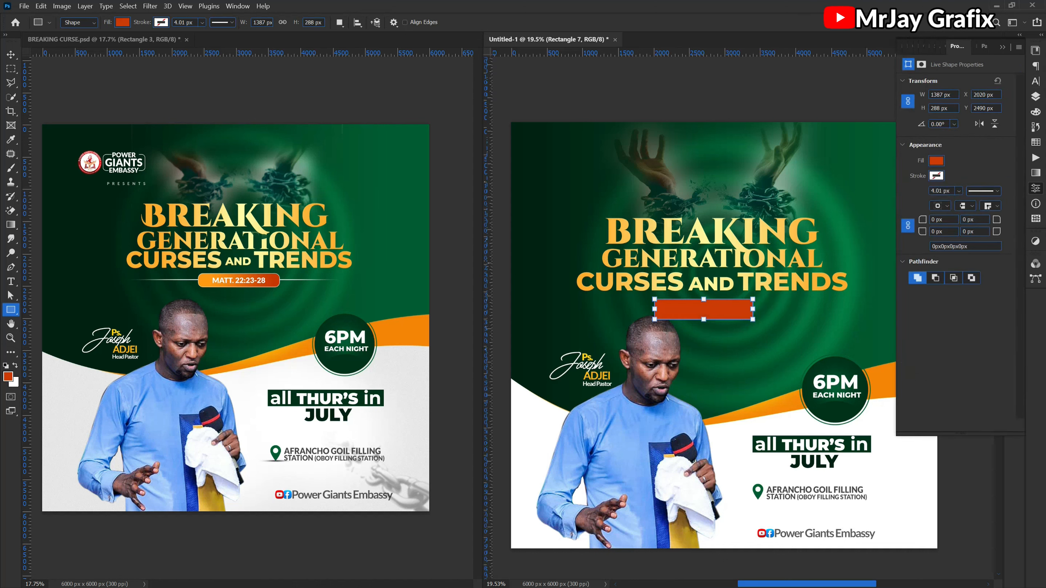
# Step: Round all four corners of the new rectangle with a 120 px radius
pyautogui.click(908, 228)
pyautogui.click(908, 228)
pyautogui.moveTo(923, 225); pyautogui.dragTo(968, 216)
pyautogui.press('Return')
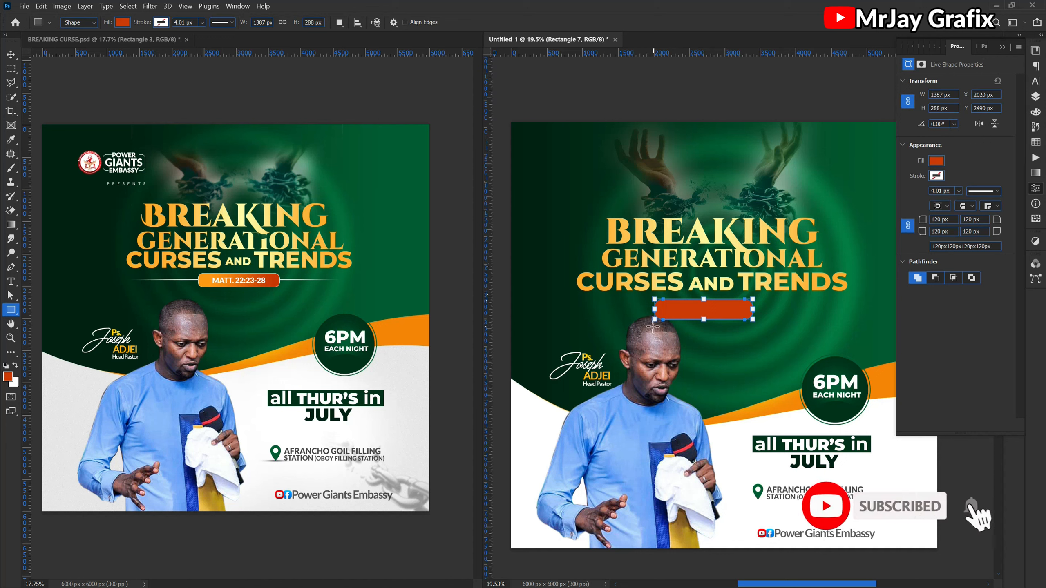
pyautogui.click(11, 54)
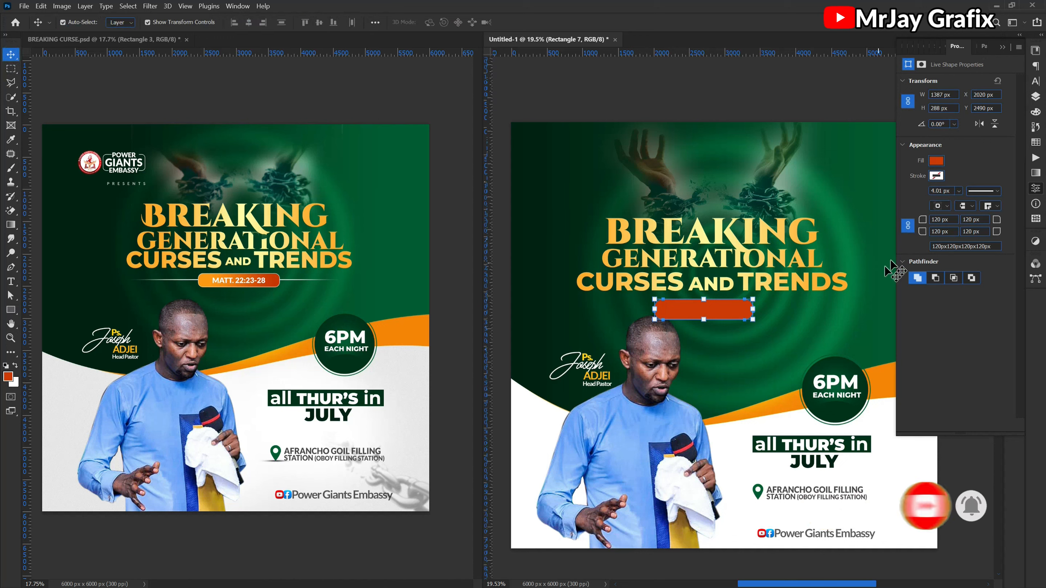
# Step: Add a gradient overlay to the rounded rectangle, sampling its first stop's red-orange from the right end of the reference MATT. 22:23-28 pill
pyautogui.click(1035, 96)
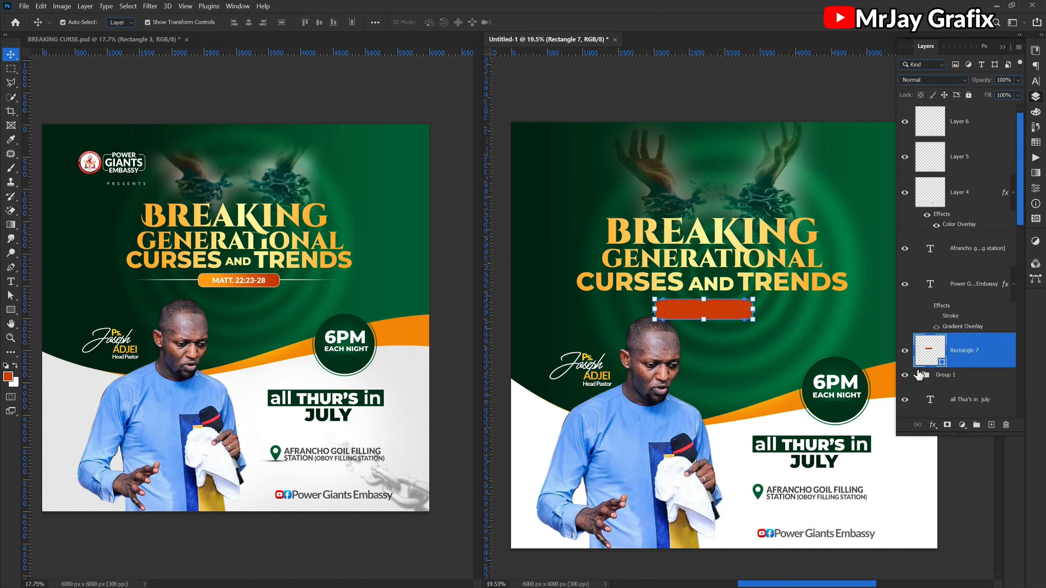
pyautogui.click(933, 425)
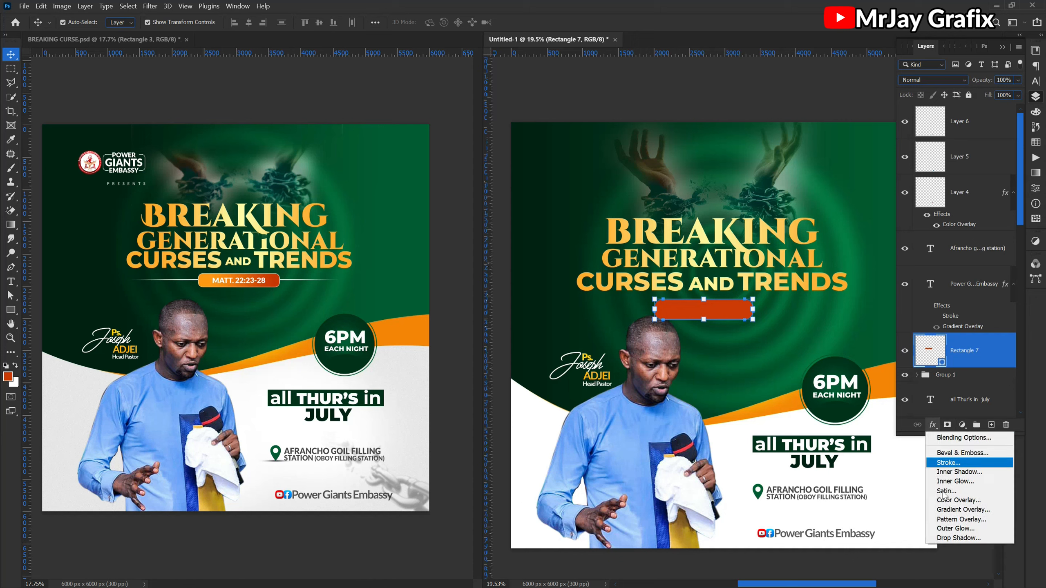
pyautogui.click(949, 513)
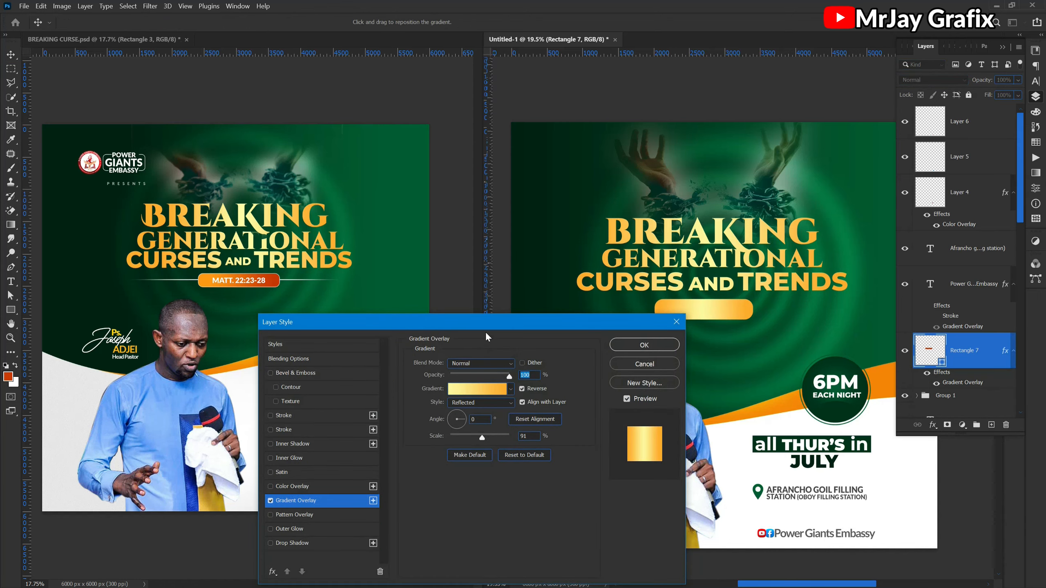
pyautogui.moveTo(485, 331); pyautogui.dragTo(447, 354)
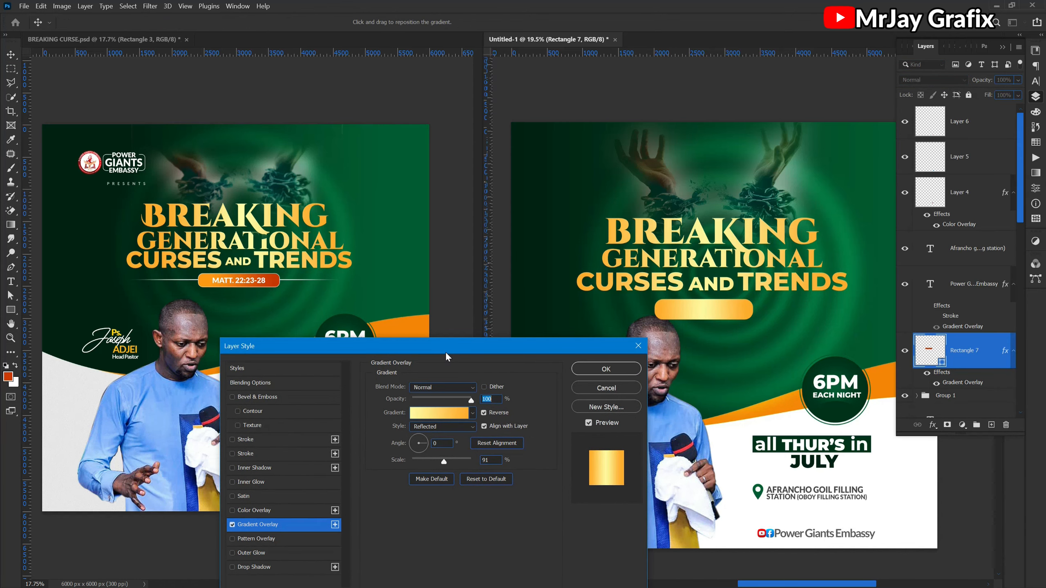
pyautogui.click(417, 416)
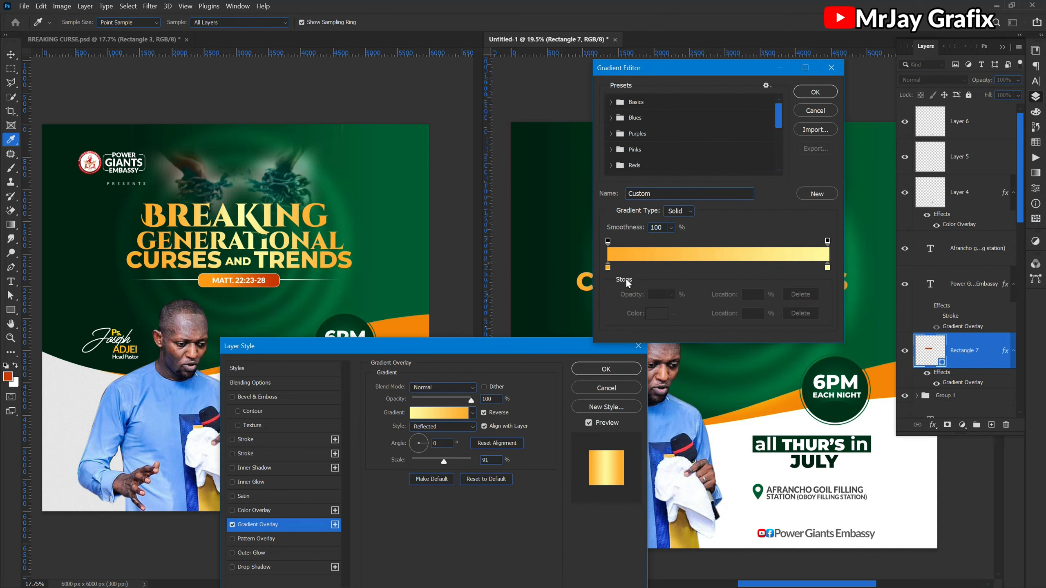
pyautogui.click(608, 268)
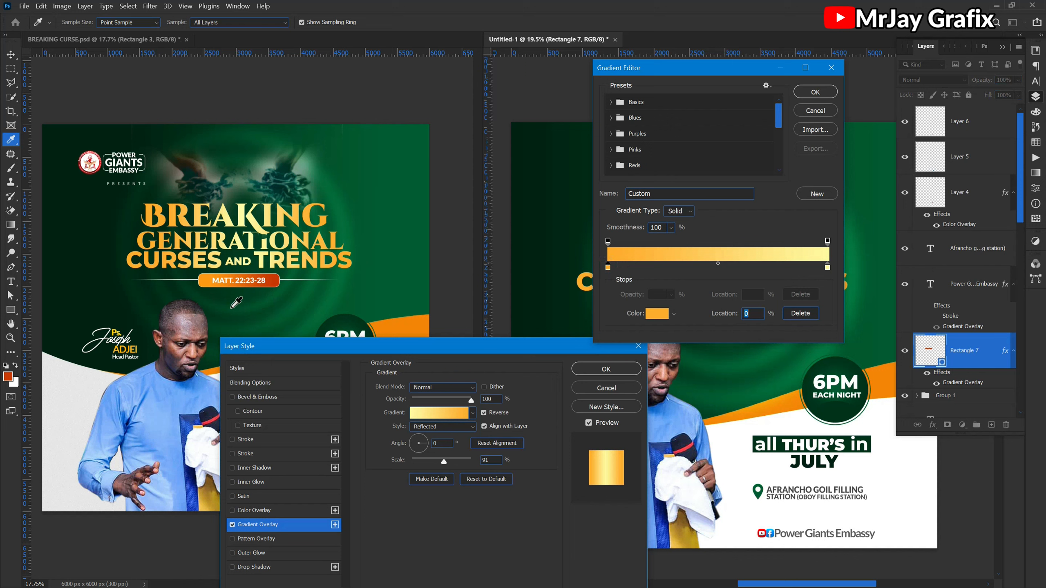
pyautogui.click(280, 279)
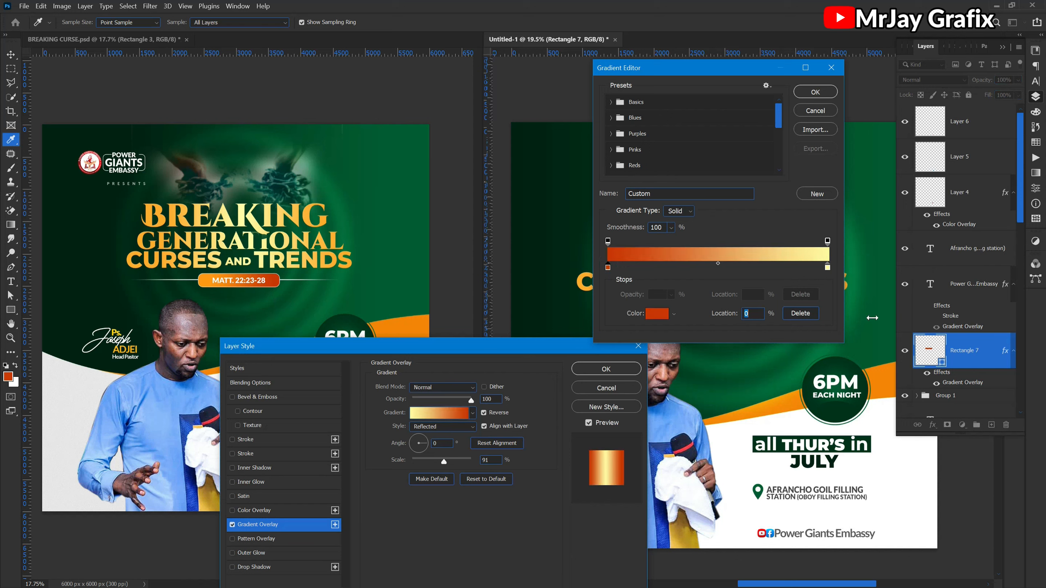
# Step: Set the gradient's end stop to orange ff980b, sampled from the left end of the reference pill
pyautogui.click(828, 268)
pyautogui.click(657, 315)
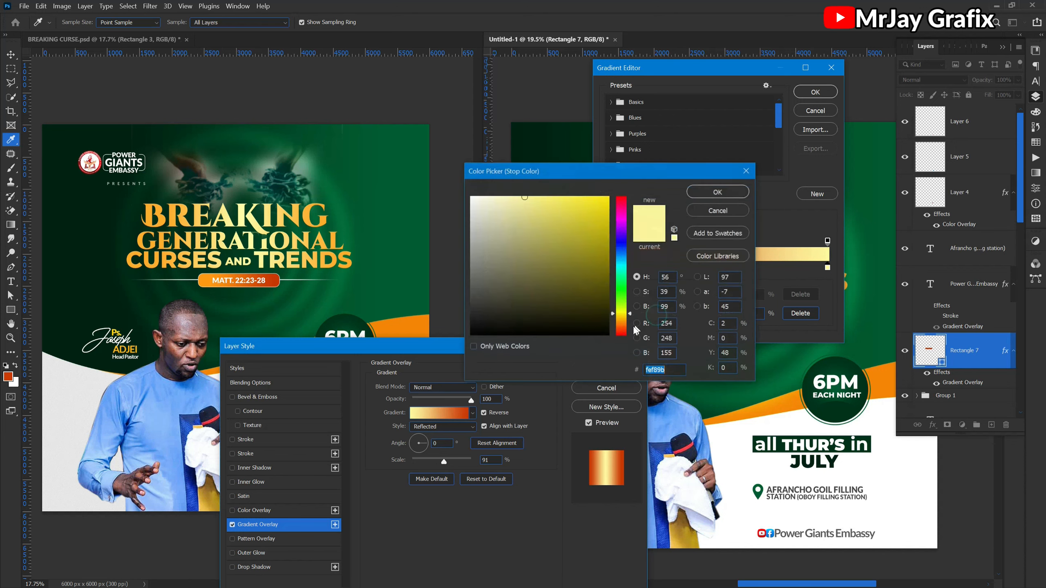
pyautogui.click(664, 370)
pyautogui.click(700, 192)
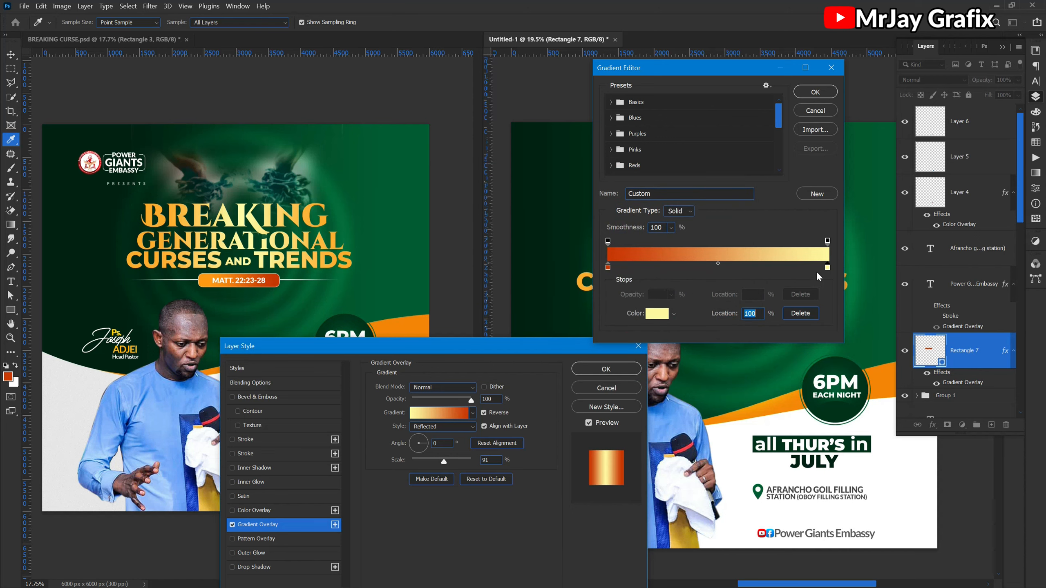
pyautogui.click(203, 284)
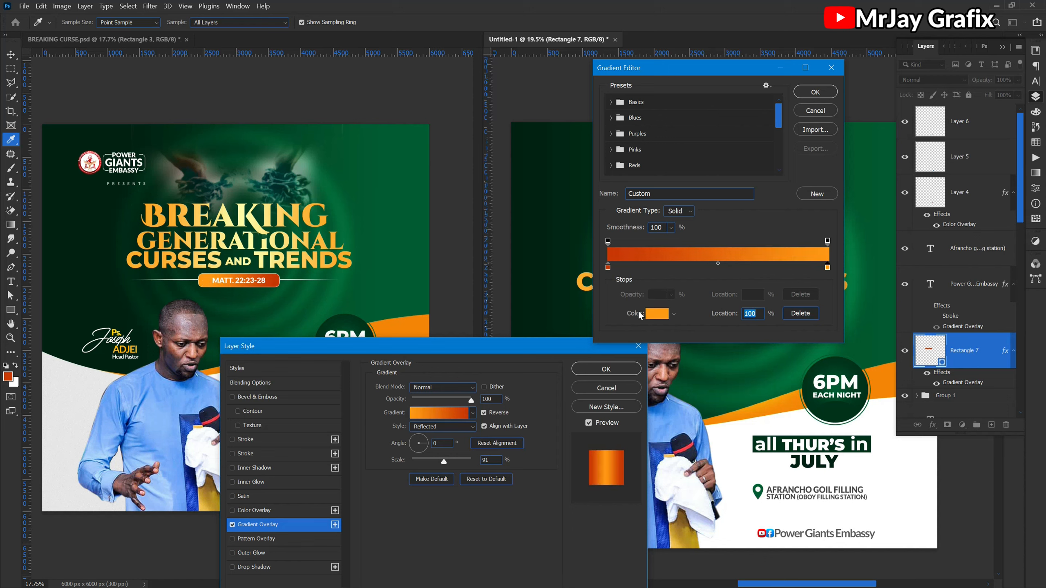
pyautogui.click(656, 313)
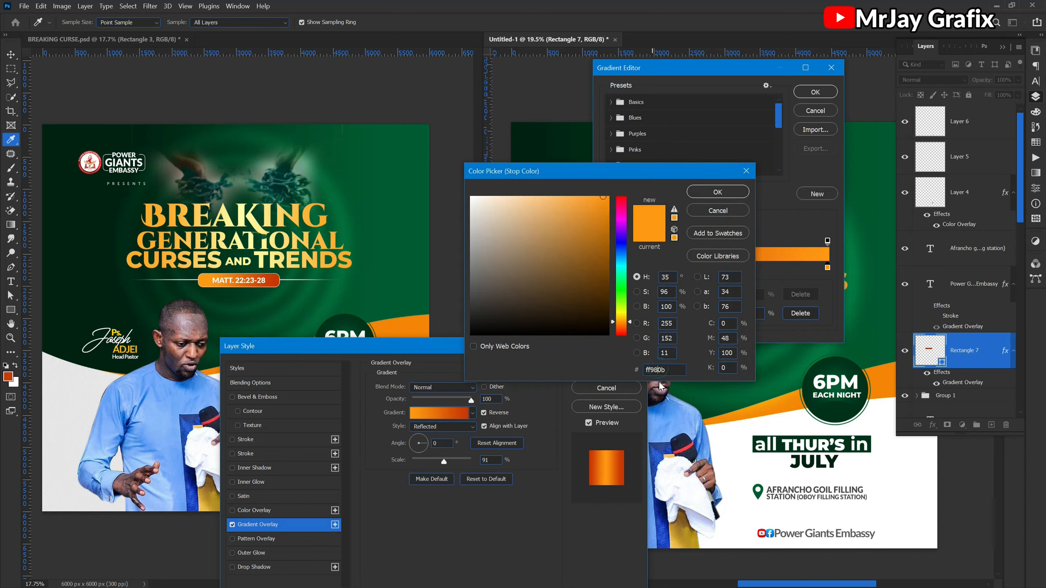
pyautogui.click(703, 192)
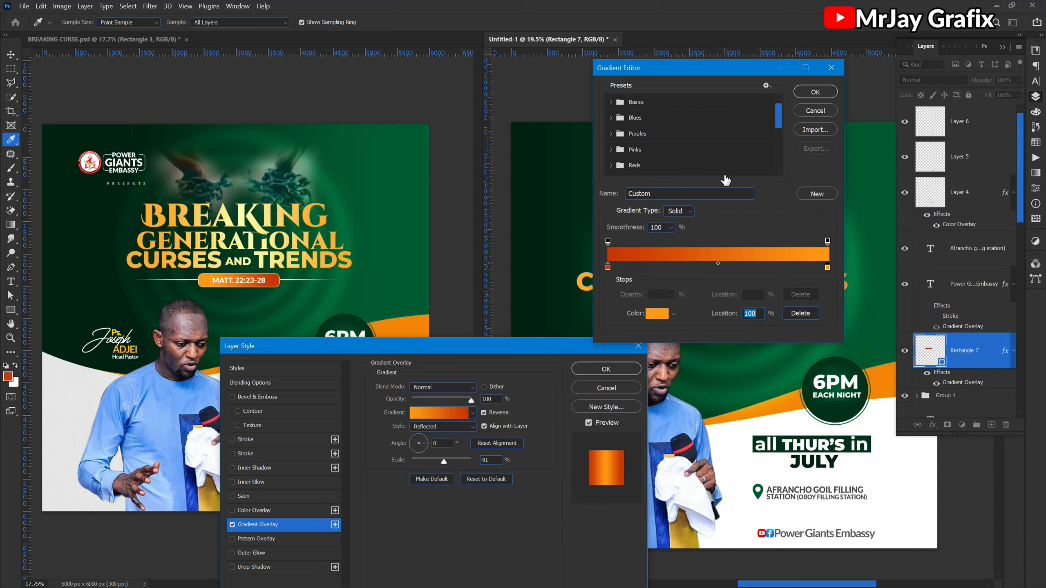
pyautogui.click(806, 95)
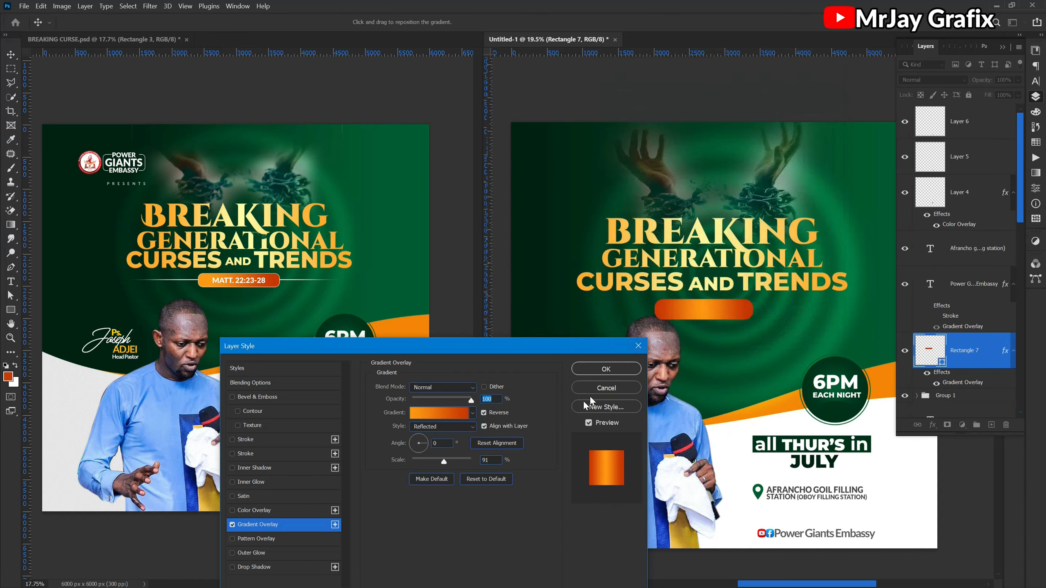
# Step: Change the gradient overlay's style to Linear and apply it to the rounded rectangle
pyautogui.click(442, 428)
pyautogui.click(440, 429)
pyautogui.click(435, 429)
pyautogui.click(435, 429)
pyautogui.click(436, 428)
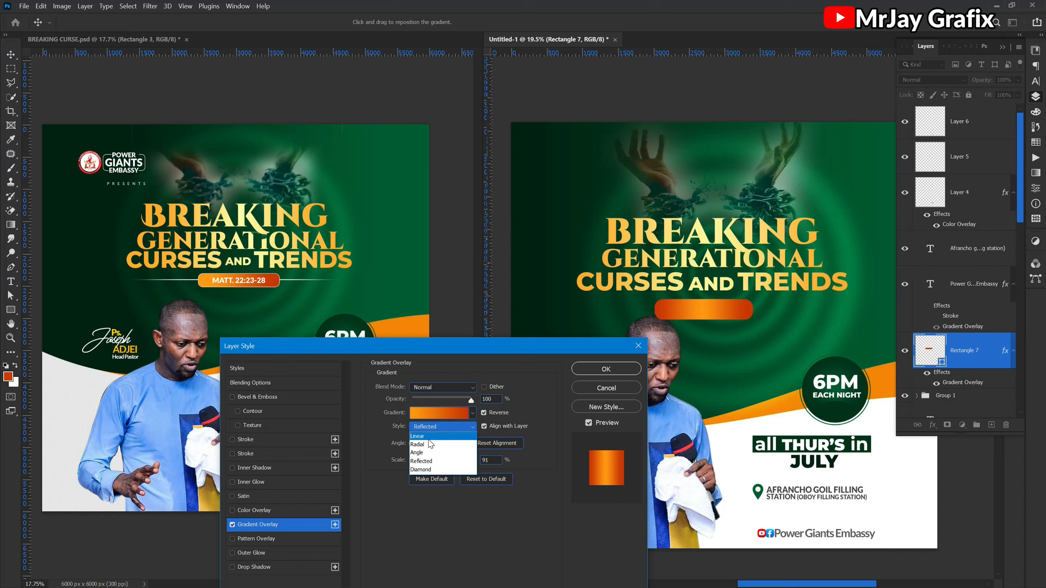
pyautogui.click(429, 440)
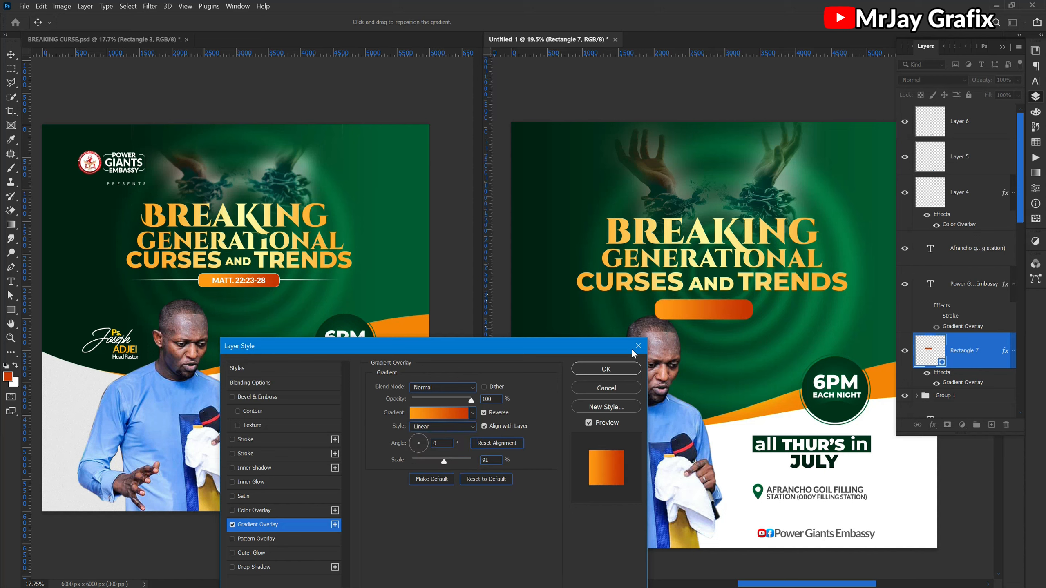
pyautogui.click(606, 369)
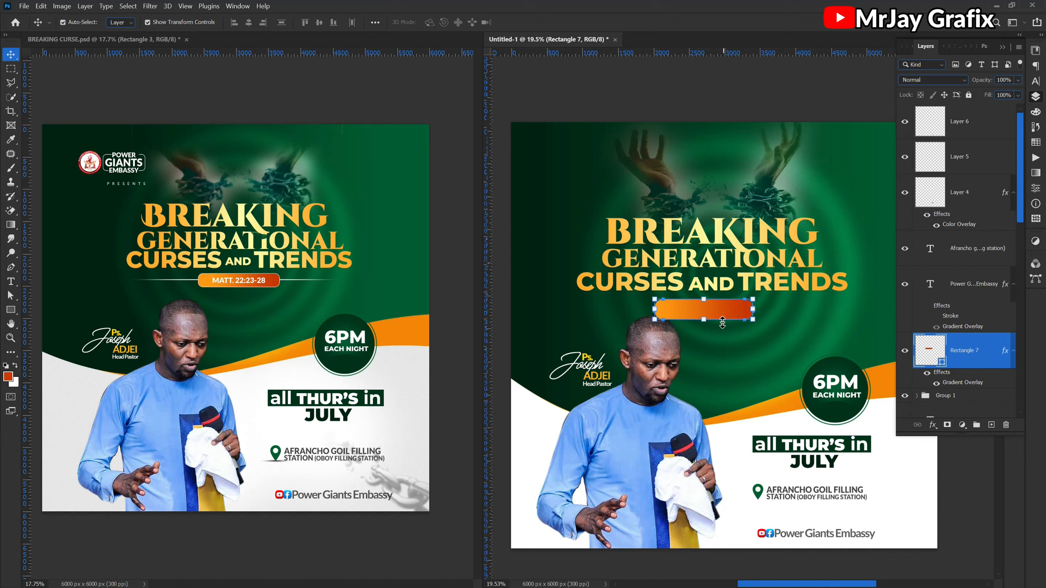
pyautogui.click(737, 356)
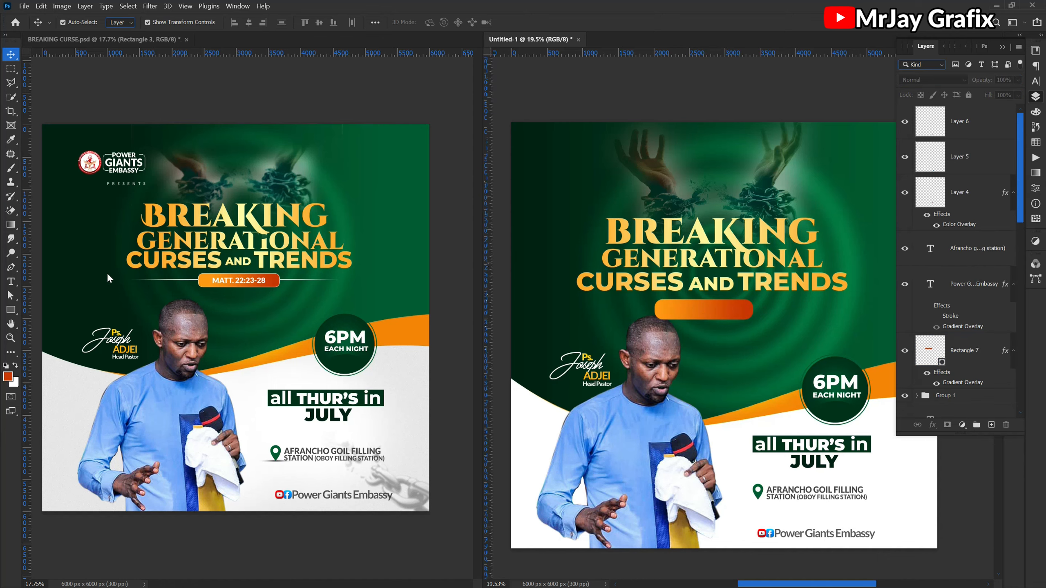
# Step: Add a white stroke to the gradient rounded rectangle, matching the outline of the reference scripture pill
pyautogui.scroll(2, 199, 285)
pyautogui.click(197, 285)
pyautogui.scroll(3, 199, 286)
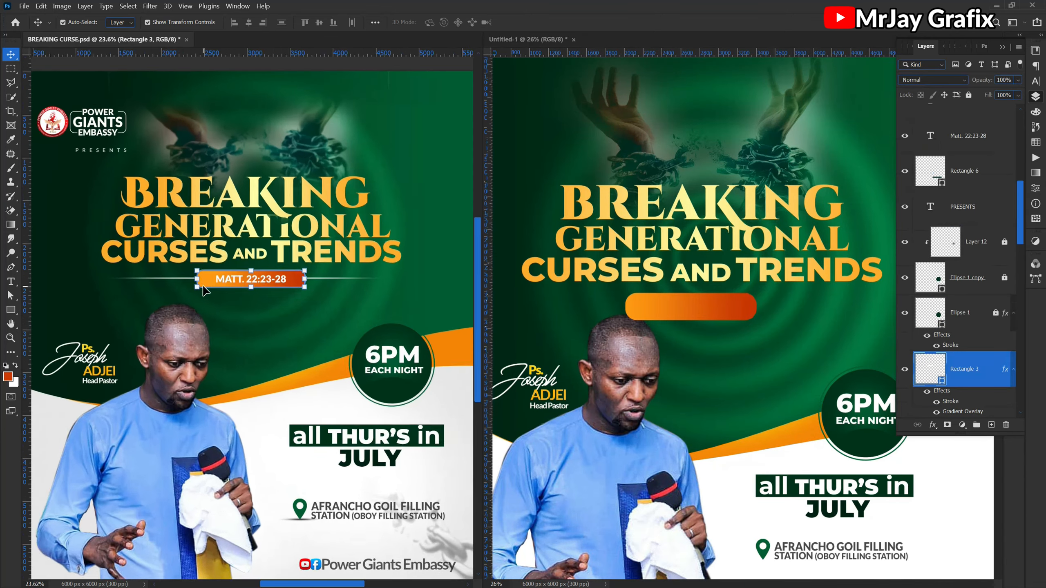
pyautogui.click(213, 317)
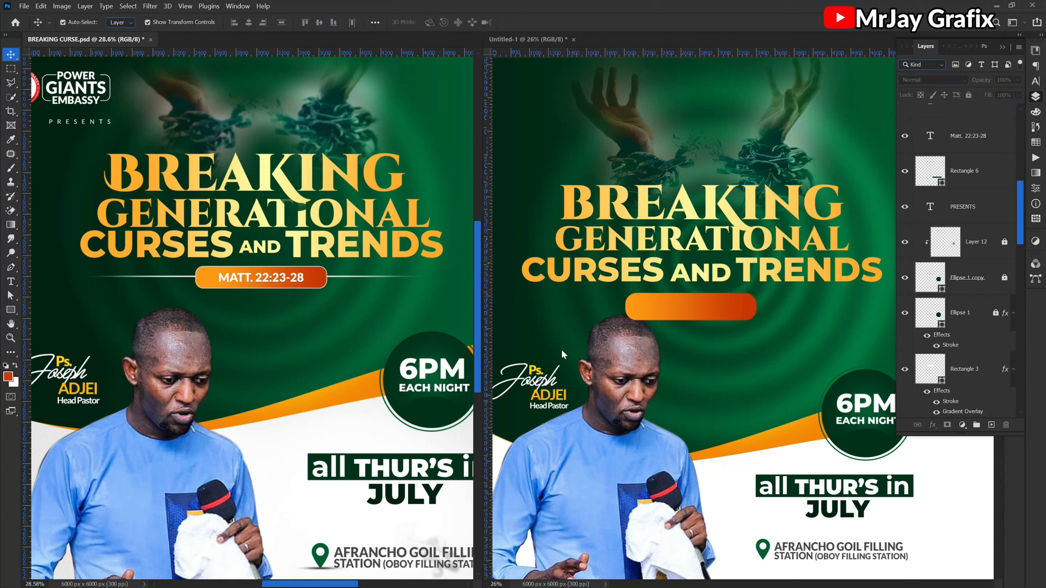
pyautogui.click(679, 312)
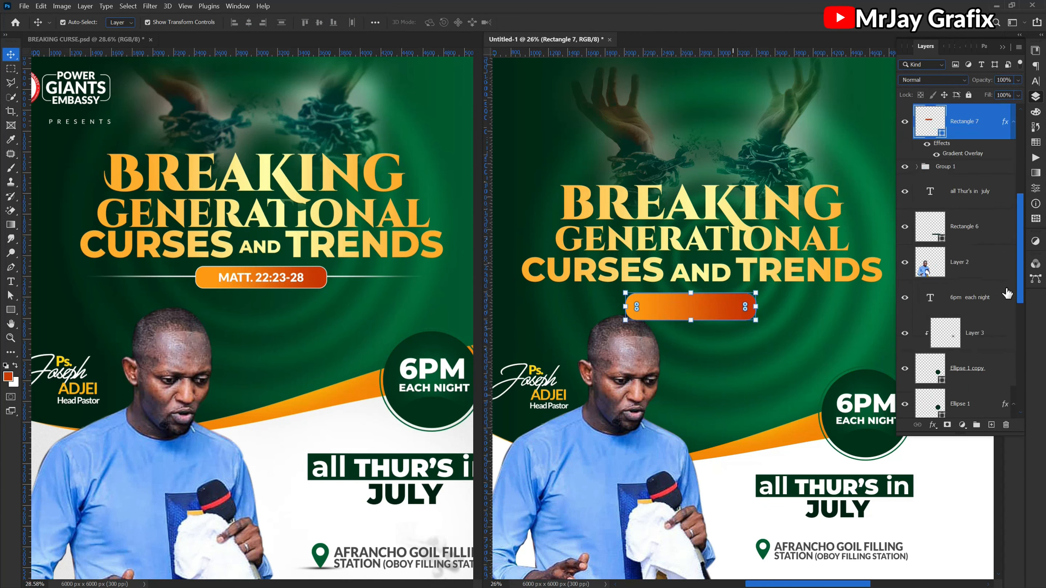
pyautogui.click(932, 426)
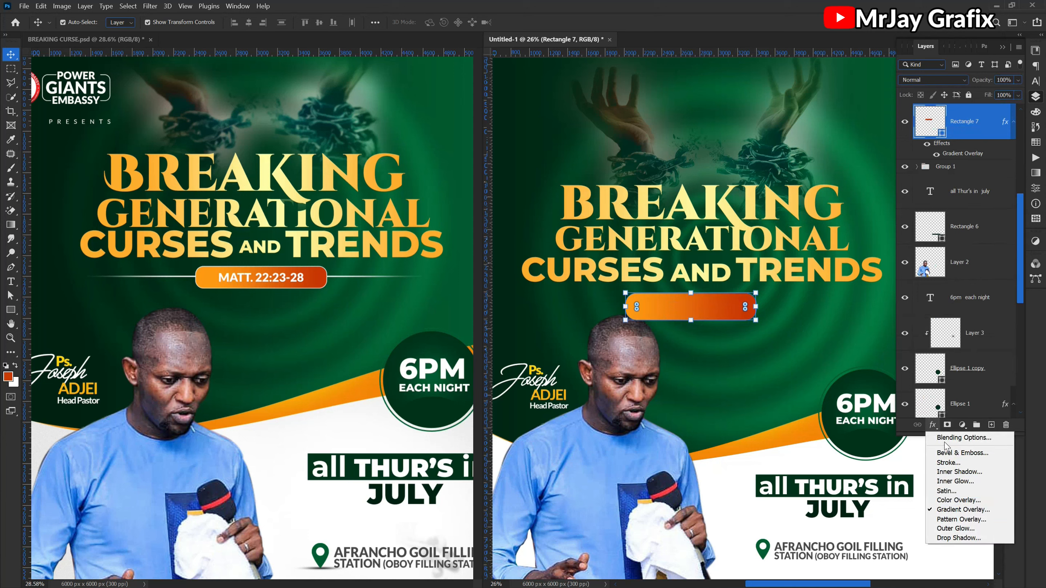
pyautogui.click(948, 463)
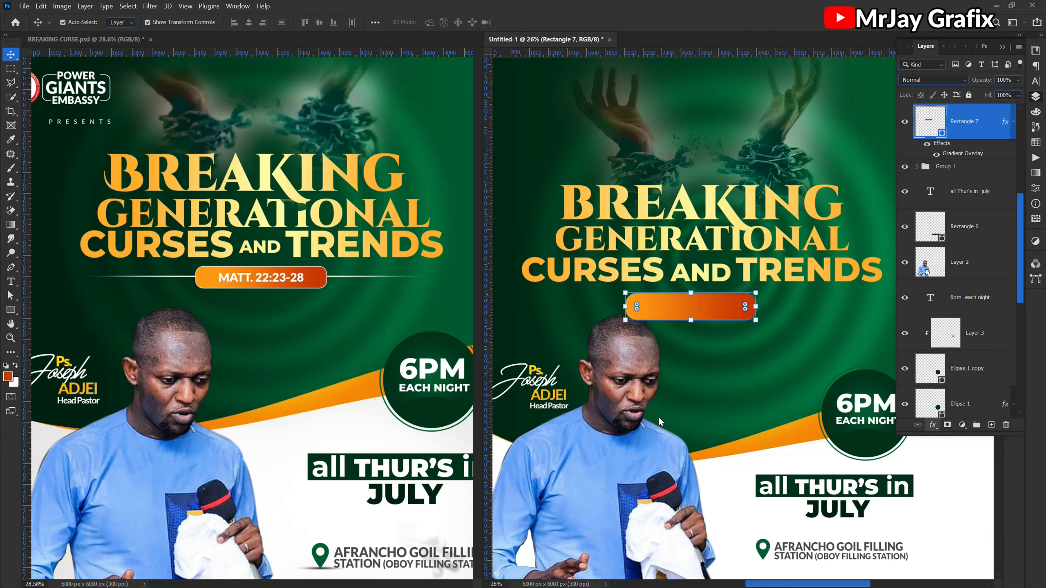
pyautogui.click(398, 442)
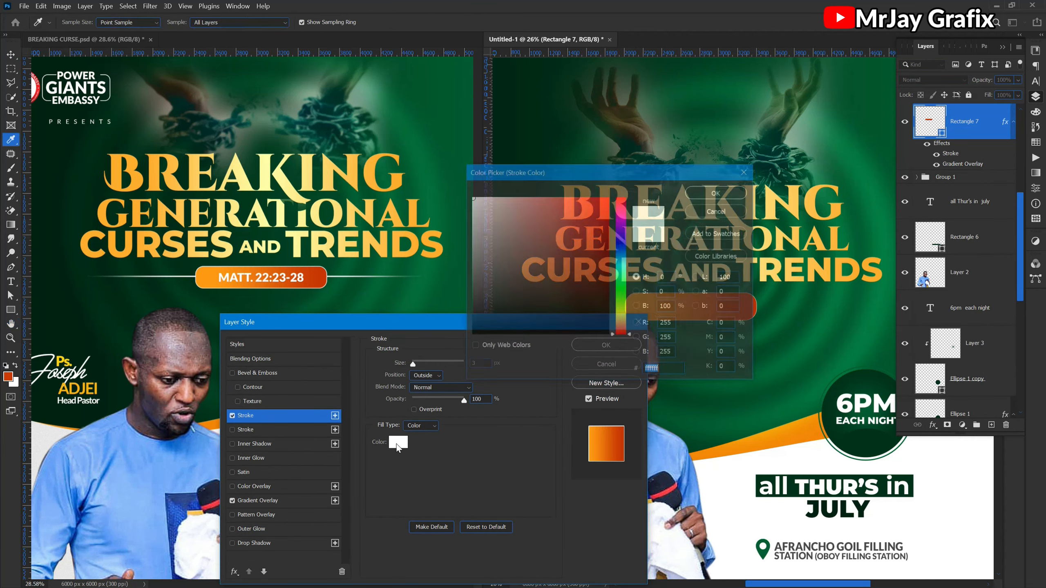
pyautogui.moveTo(482, 223); pyautogui.dragTo(465, 177)
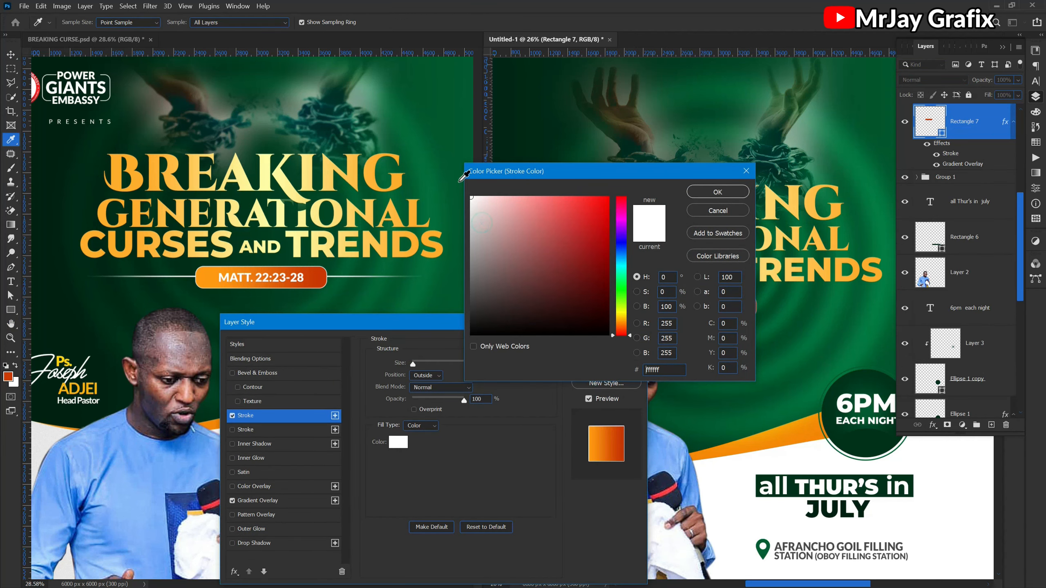
pyautogui.click(717, 192)
# Step: Set the pill's outside stroke size to 10 px and apply the layer style
pyautogui.moveTo(387, 320); pyautogui.dragTo(286, 266)
pyautogui.moveTo(293, 312); pyautogui.dragTo(297, 311)
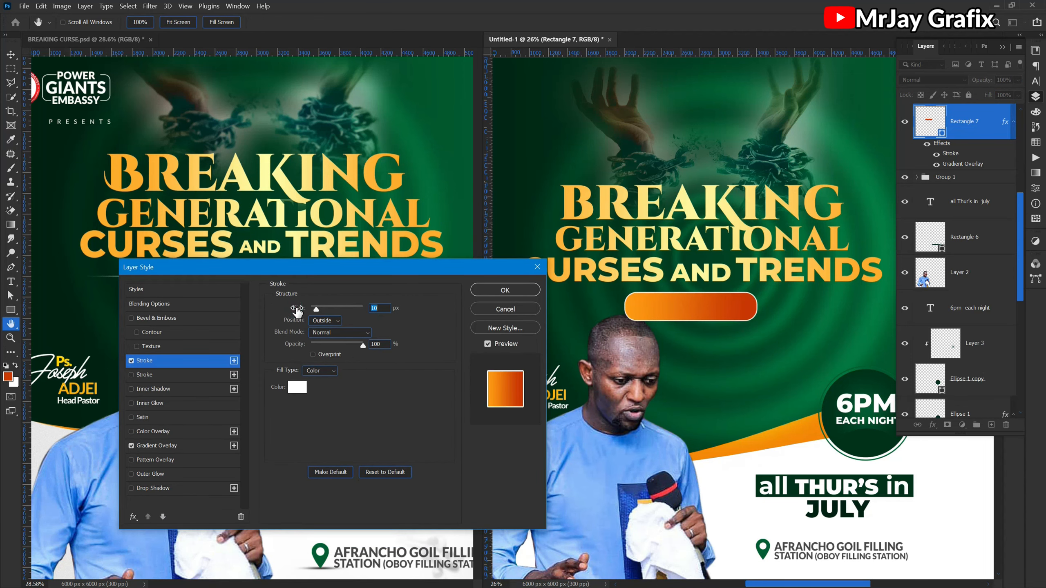
pyautogui.click(475, 293)
# Step: Shift the gold title and the pill slightly up and the pastor photo slightly down to open space between them
pyautogui.click(713, 358)
pyautogui.click(682, 317)
pyautogui.moveTo(628, 256); pyautogui.dragTo(639, 229)
pyautogui.moveTo(649, 307); pyautogui.dragTo(652, 294)
pyautogui.click(613, 373)
pyautogui.moveTo(614, 373); pyautogui.dragTo(613, 390)
pyautogui.moveTo(685, 295); pyautogui.dragTo(675, 300)
pyautogui.click(647, 331)
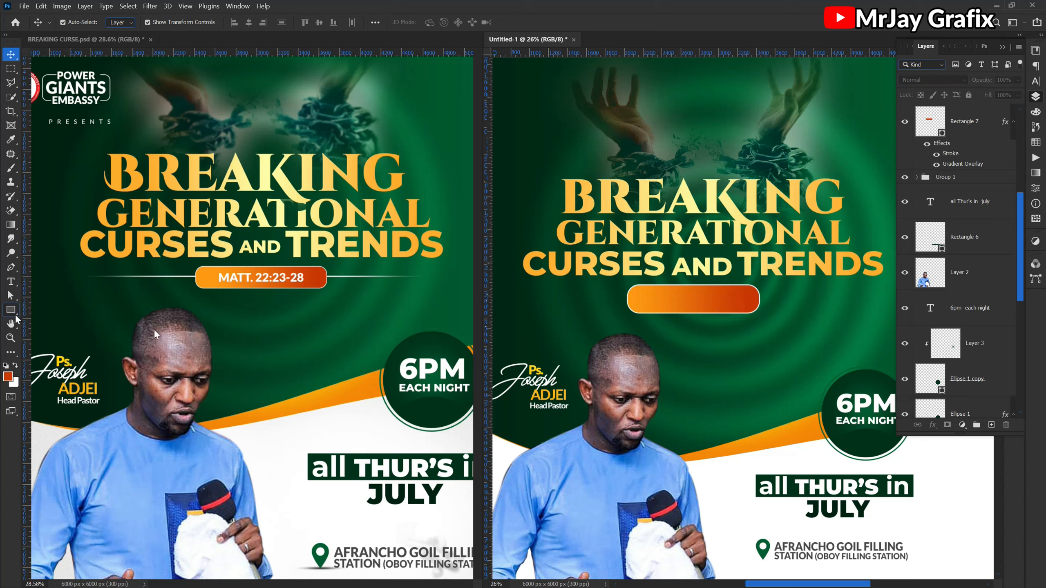
# Step: Draw a thin horizontal rectangle about 3725 by 13 px across the middle of the pill, above the pill's layer
pyautogui.click(741, 299)
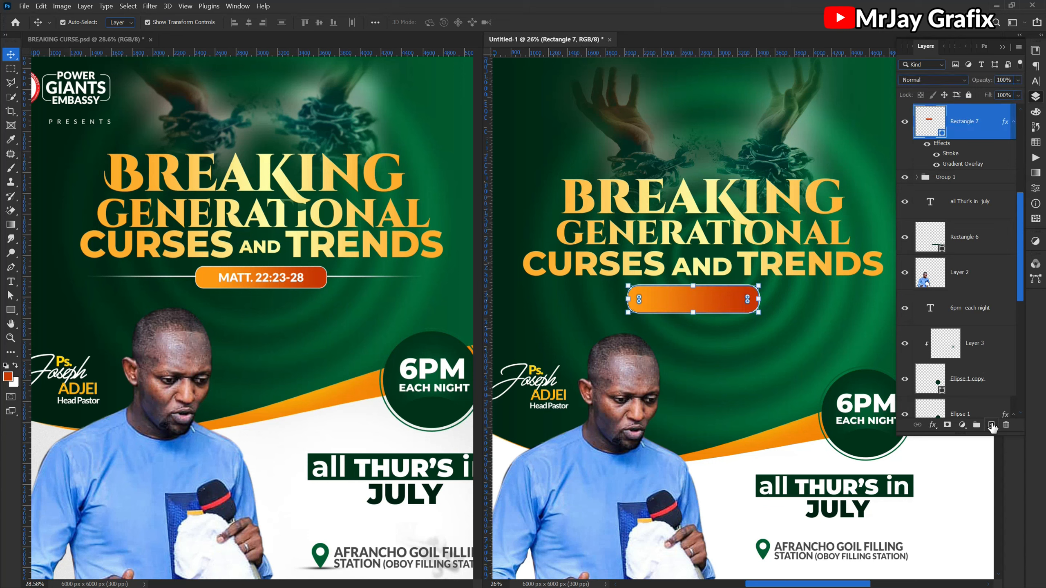
pyautogui.click(991, 426)
pyautogui.click(11, 310)
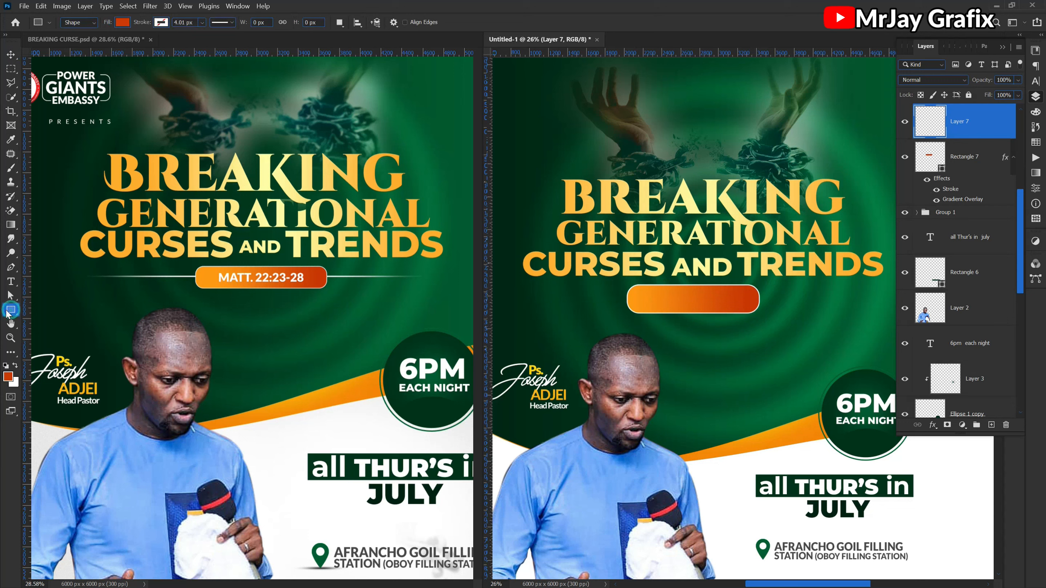
pyautogui.rightClick(11, 310)
pyautogui.click(58, 310)
pyautogui.moveTo(560, 345); pyautogui.dragTo(588, 330)
pyautogui.hotkey('ctrl', 'z')
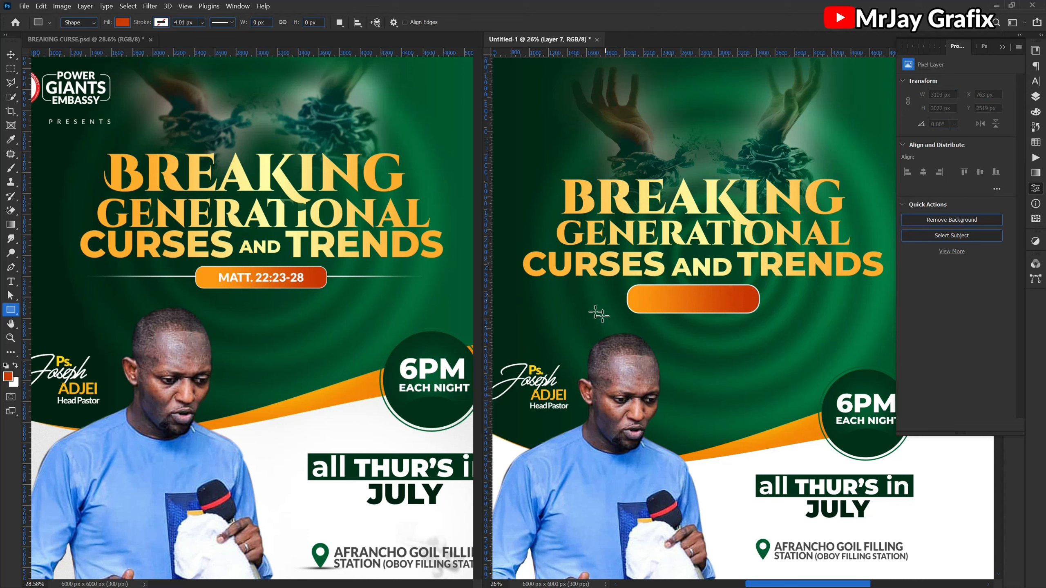
pyautogui.moveTo(530, 300); pyautogui.dragTo(881, 298)
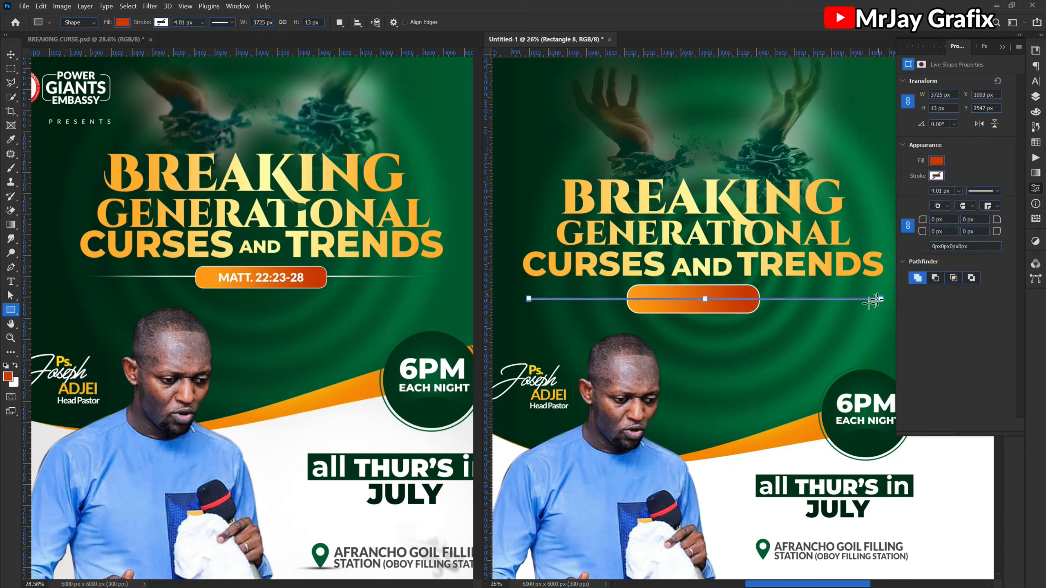
# Step: Fill the thin horizontal rectangle with white and deselect it
pyautogui.click(936, 160)
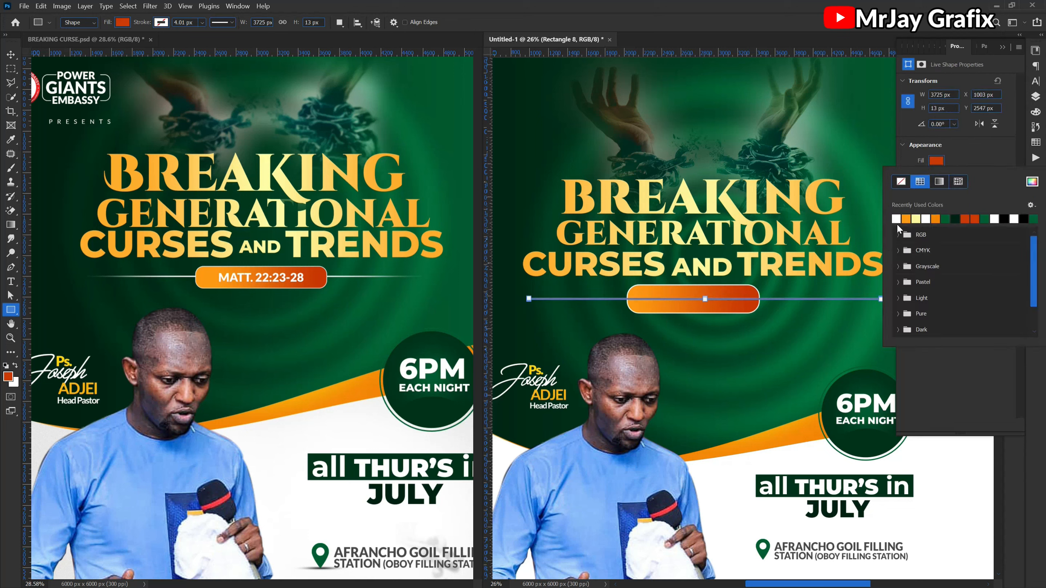
pyautogui.click(896, 218)
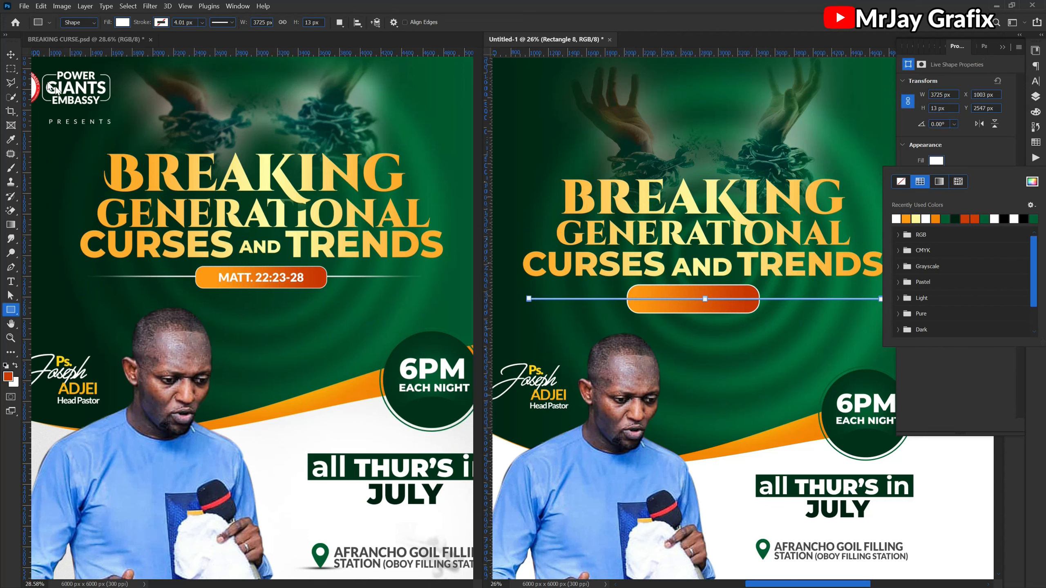
pyautogui.click(11, 57)
pyautogui.click(792, 363)
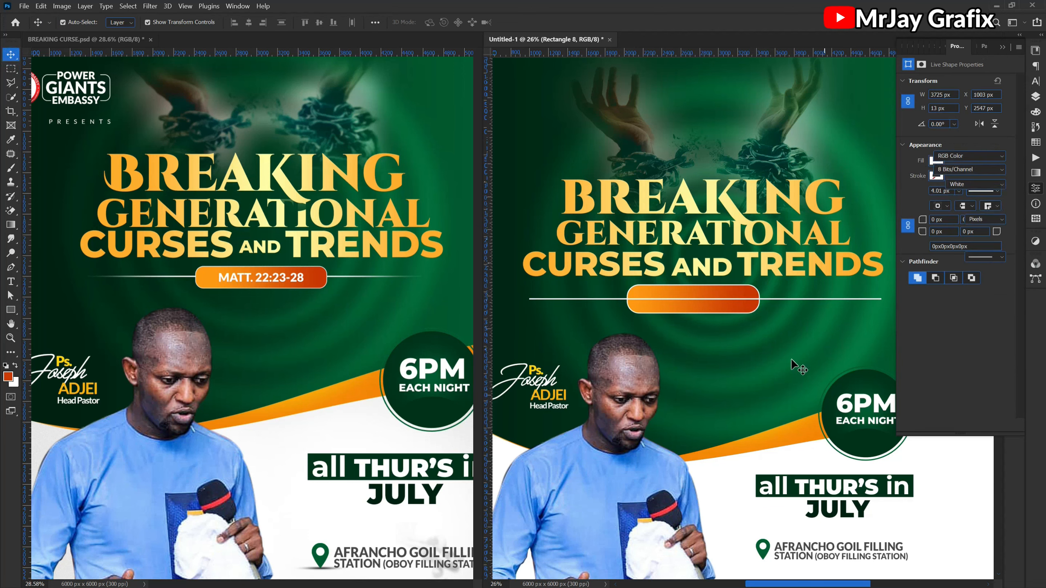
# Step: Move the gradient pill's layer above the white line so the line runs behind the pill
pyautogui.scroll(-1, 771, 347)
pyautogui.scroll(-1, 771, 348)
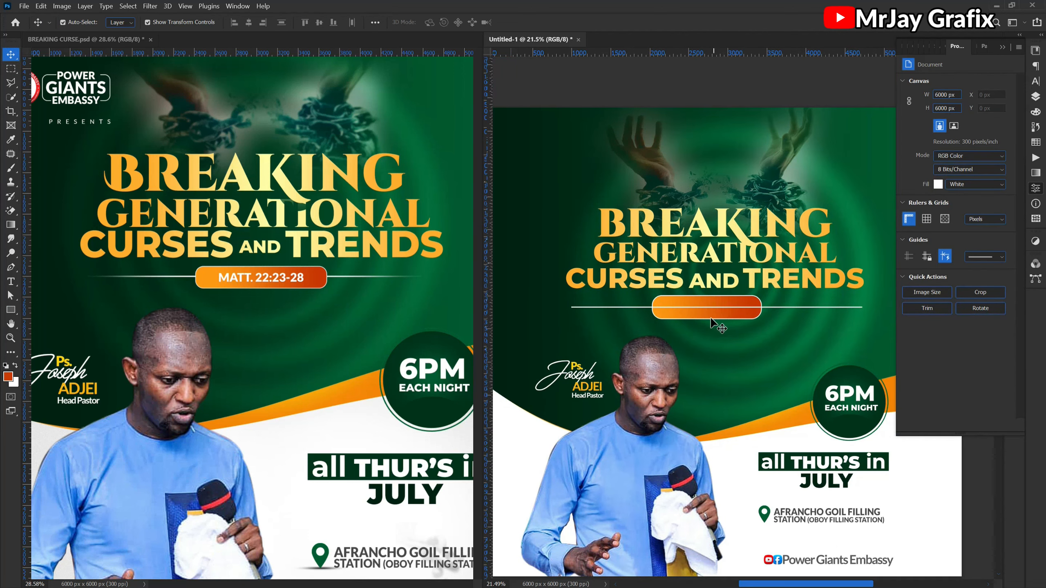
pyautogui.click(1035, 96)
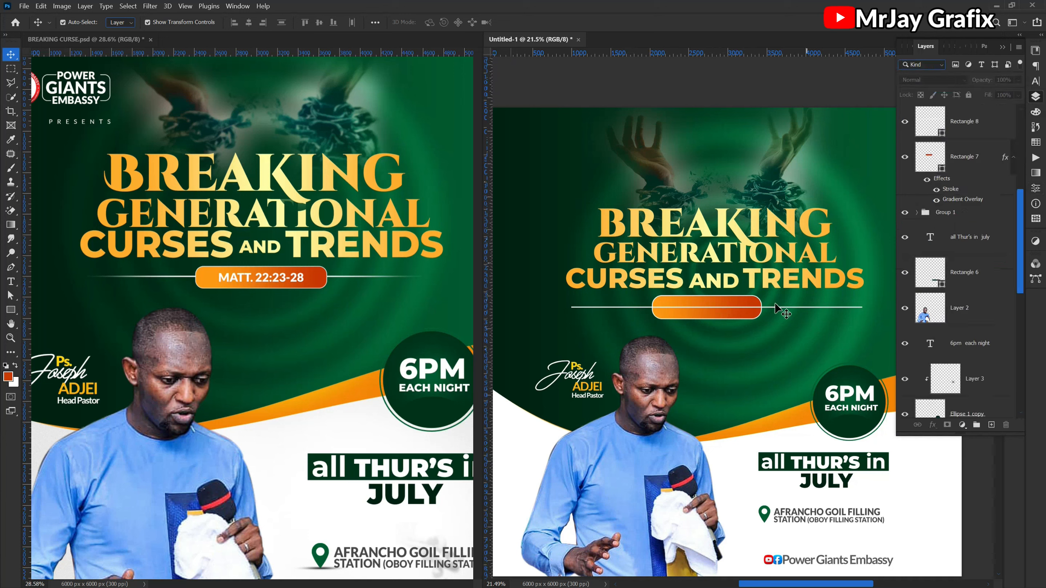
pyautogui.click(745, 309)
pyautogui.moveTo(983, 158); pyautogui.dragTo(969, 113)
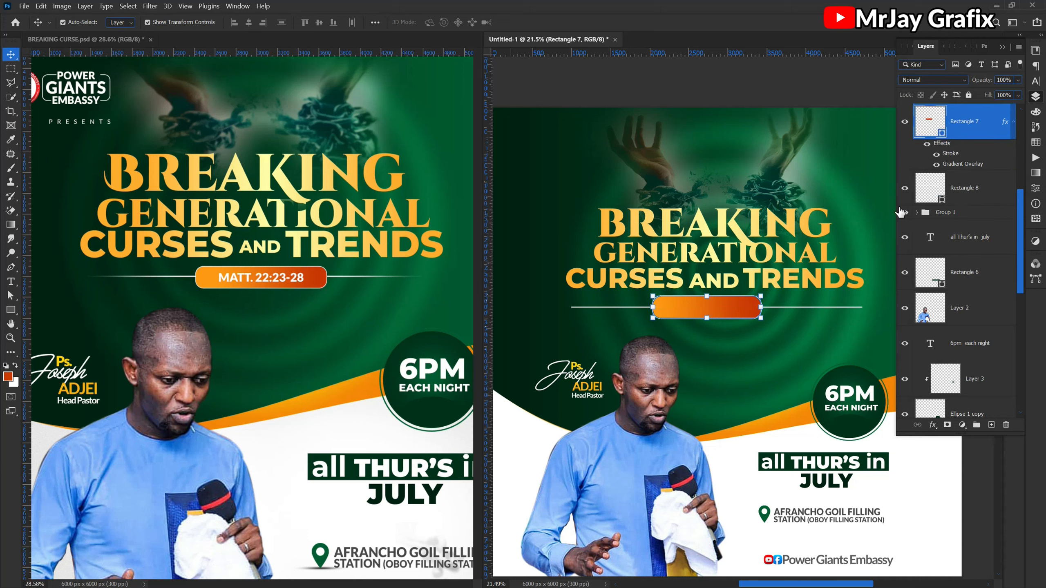
pyautogui.click(712, 395)
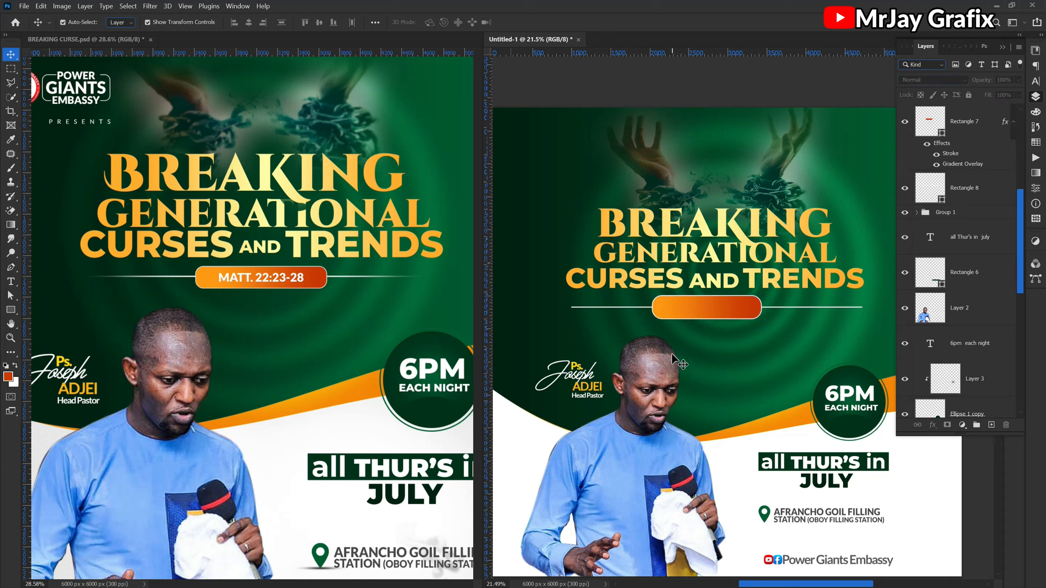
# Step: Add a layer mask to the white line and fade out both its ends with a soft black 1600 px brush
pyautogui.click(855, 305)
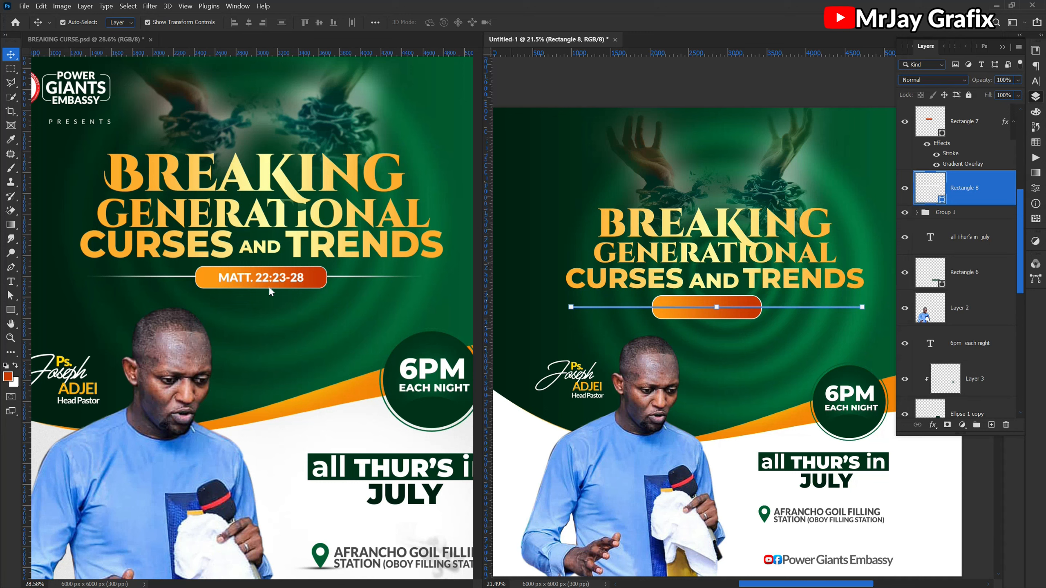
pyautogui.click(946, 425)
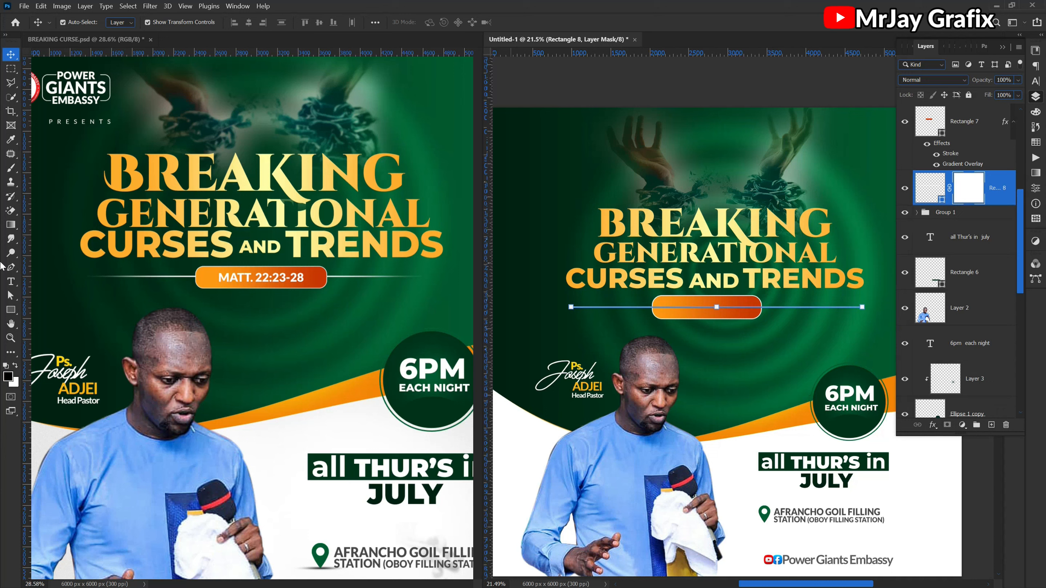
pyautogui.click(11, 168)
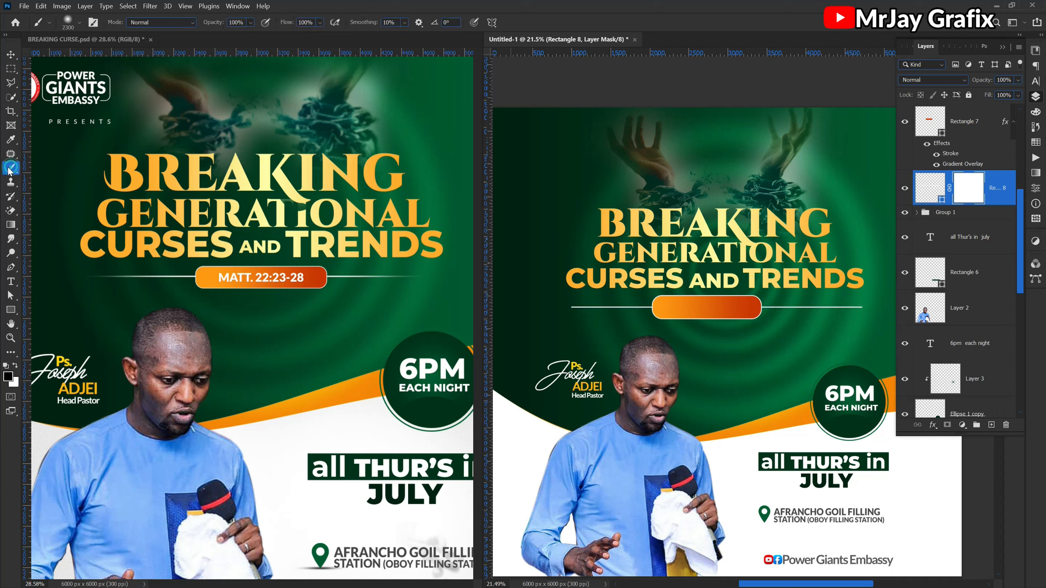
pyautogui.click(56, 167)
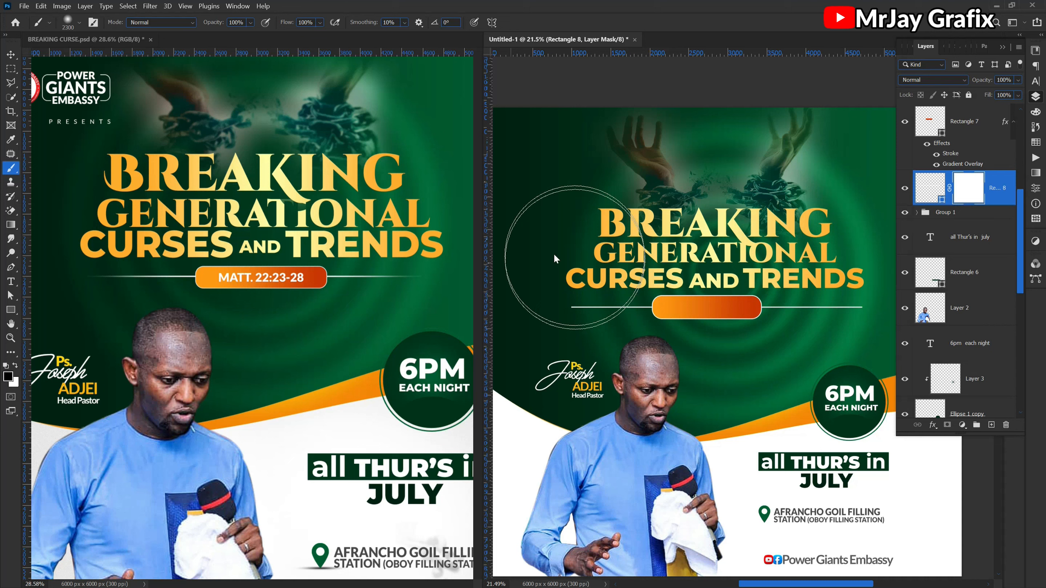
pyautogui.press('[')
pyautogui.press('[')
pyautogui.press('[')
pyautogui.press('[')
pyautogui.press('[')
pyautogui.press('[')
pyautogui.press('[')
pyautogui.click(539, 306)
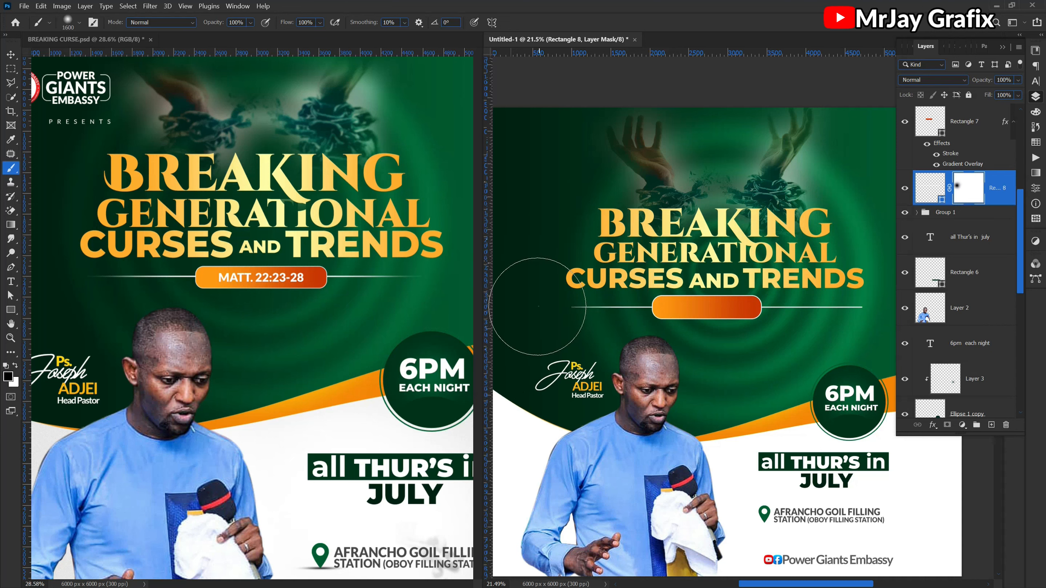
pyautogui.click(885, 316)
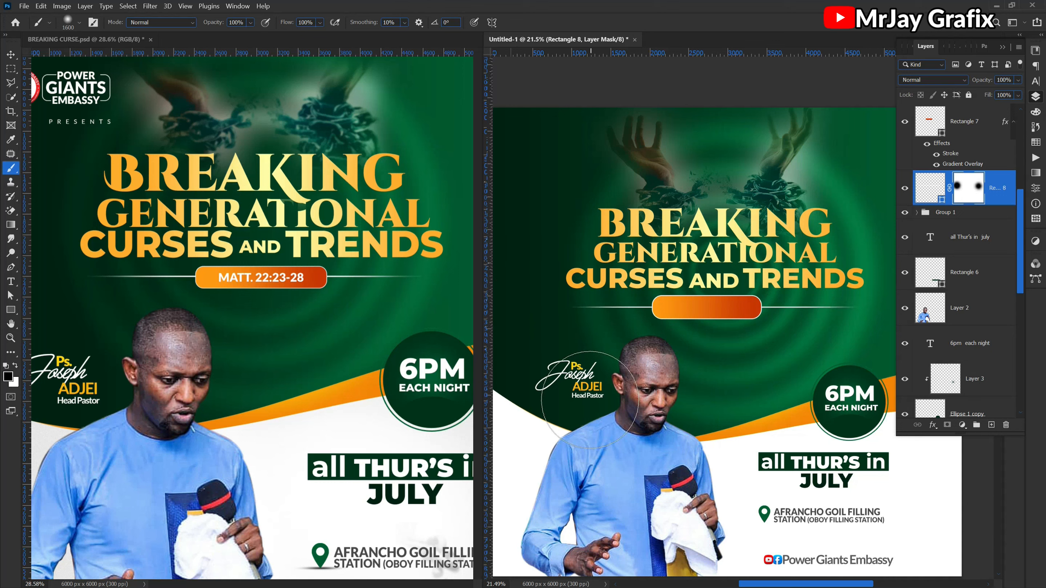
pyautogui.press('v')
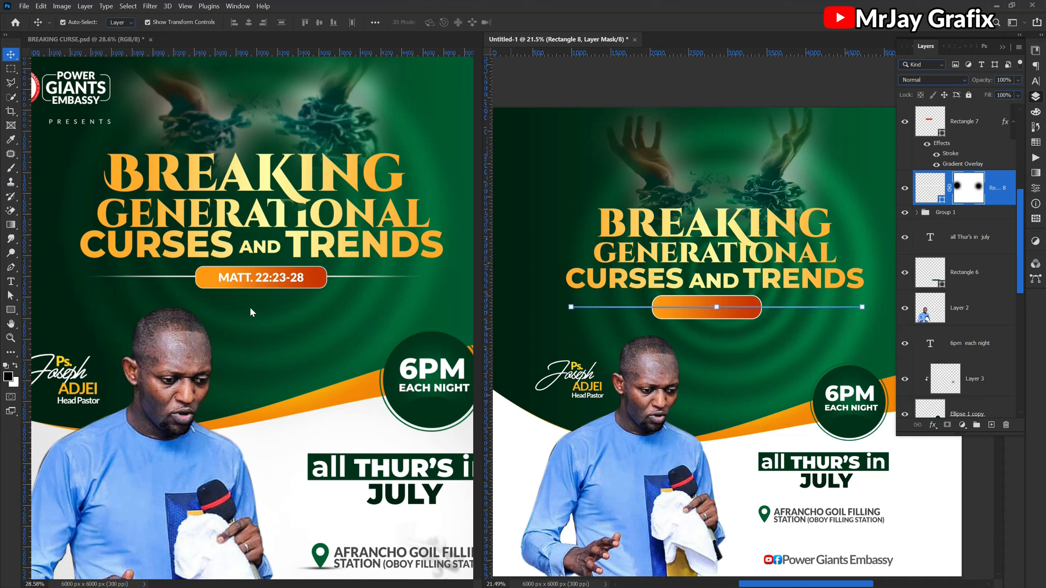
# Step: Copy the MATT. 22:23-28 text from the reference into the new flyer, place its layer above the pill and center it there
pyautogui.click(253, 283)
pyautogui.moveTo(251, 282); pyautogui.dragTo(682, 311)
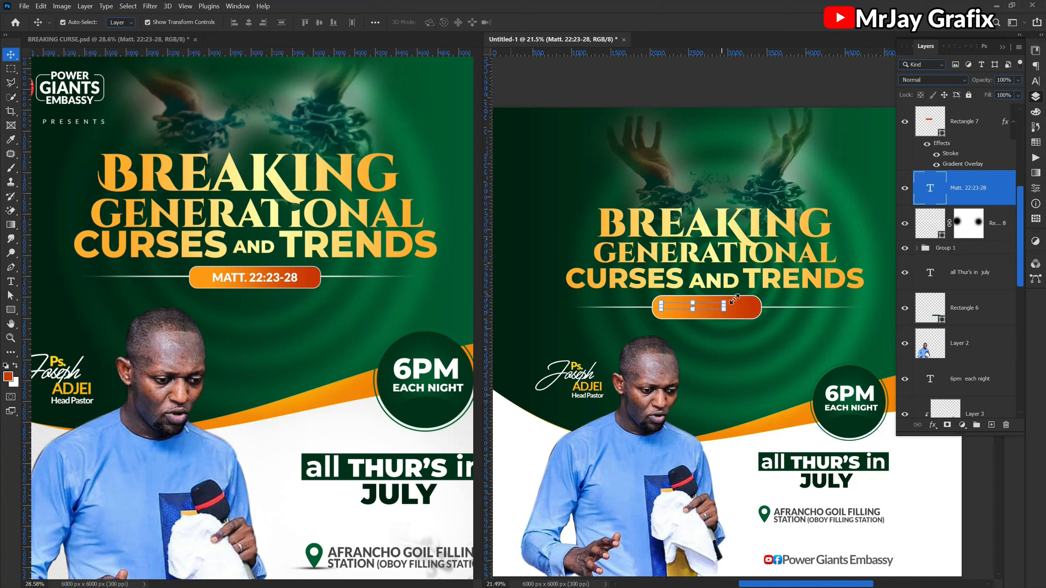
pyautogui.moveTo(970, 189); pyautogui.dragTo(959, 115)
pyautogui.moveTo(704, 314); pyautogui.dragTo(718, 315)
pyautogui.scroll(-4, 605, 304)
pyautogui.scroll(2, 552, 402)
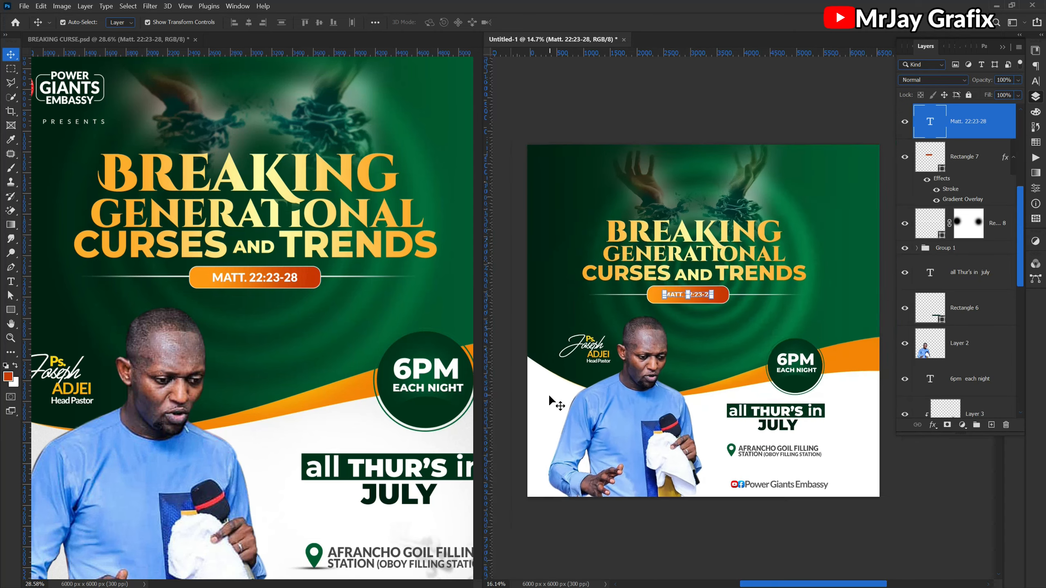
pyautogui.click(554, 451)
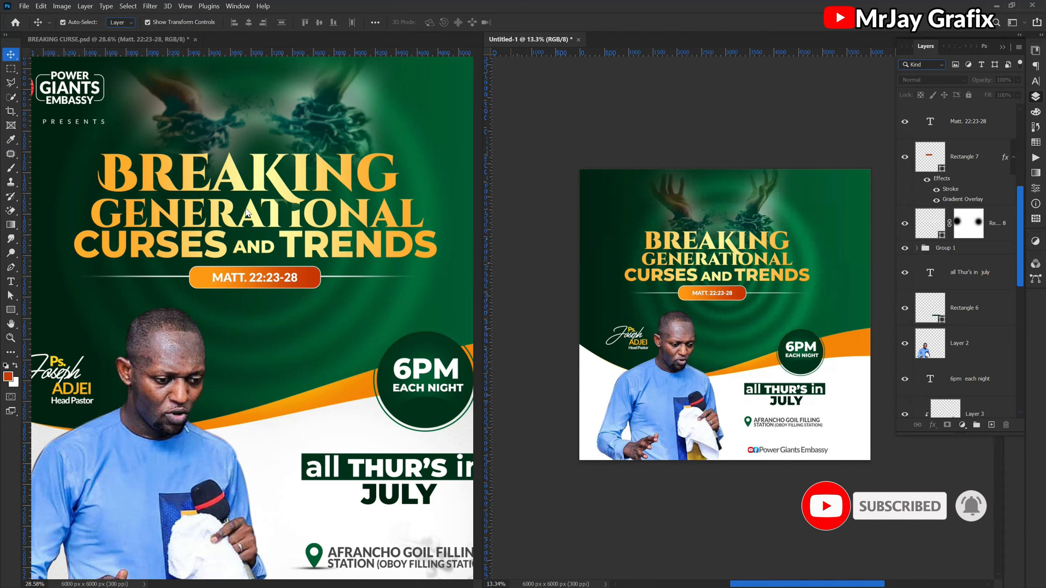
# Step: Copy the Power Giants Embassy logo group with its PRESENTS text from the reference to the same upper corner of the new flyer
pyautogui.click(246, 208)
pyautogui.scroll(1, 261, 218)
pyautogui.scroll(-3, 267, 220)
pyautogui.scroll(-2, 266, 219)
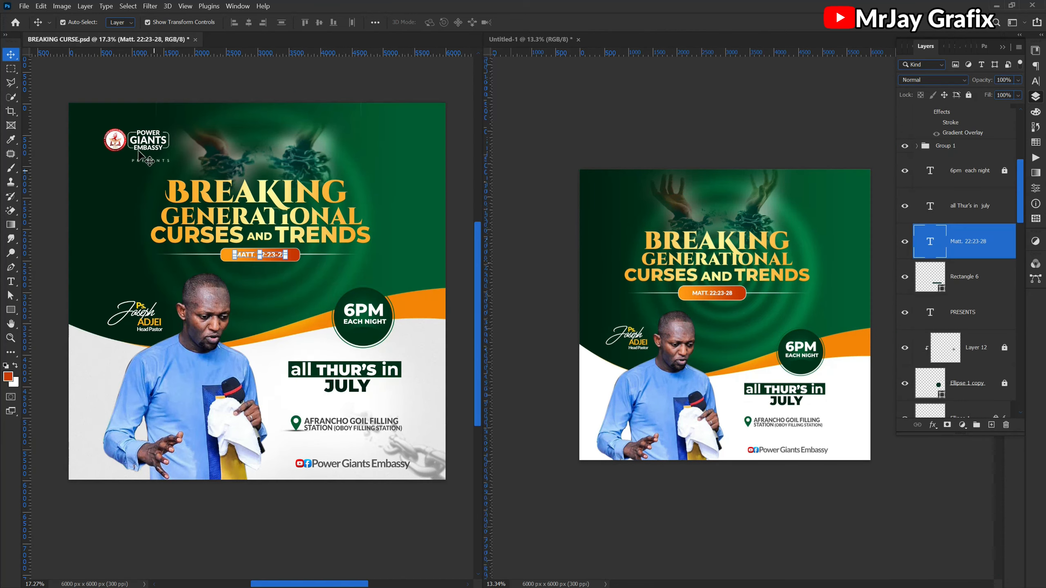
pyautogui.moveTo(87, 124); pyautogui.dragTo(157, 161)
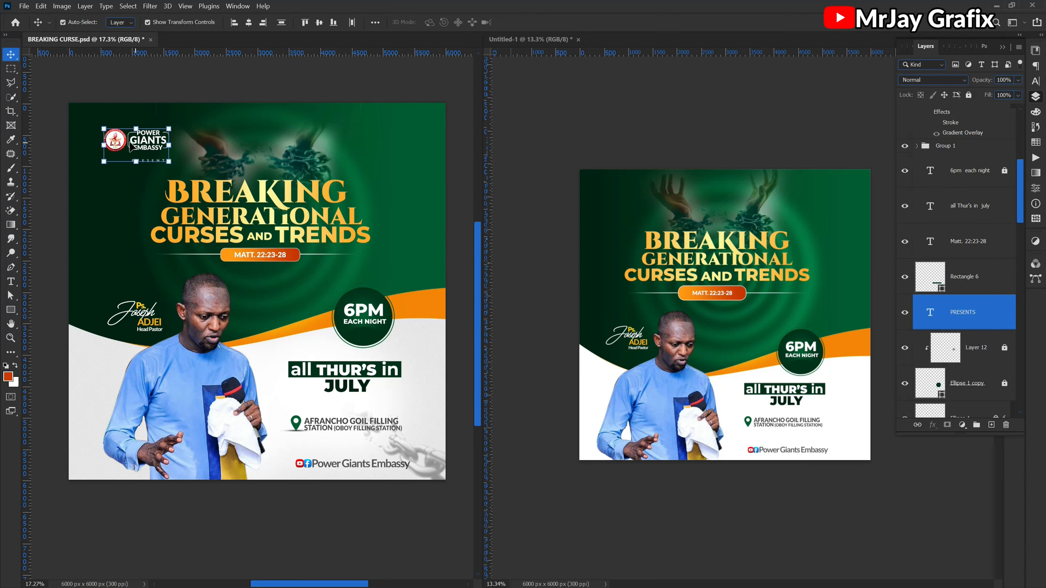
pyautogui.moveTo(167, 152); pyautogui.dragTo(608, 208)
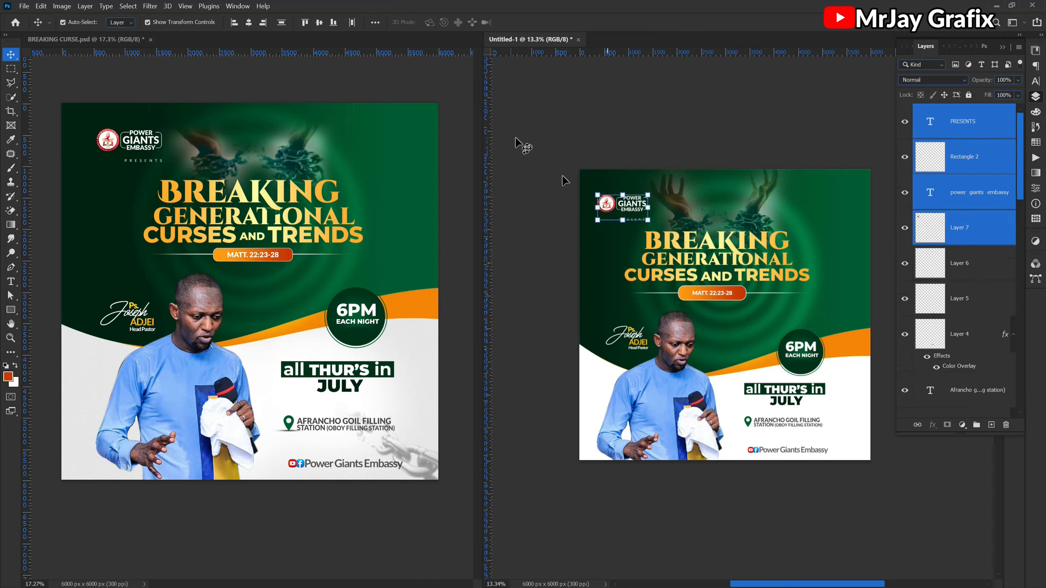
pyautogui.click(502, 124)
pyautogui.scroll(2, 585, 235)
# Step: Close the reference flyer BREAKING CURSE.psd without saving its changes, leaving the new flyer in view
pyautogui.click(386, 91)
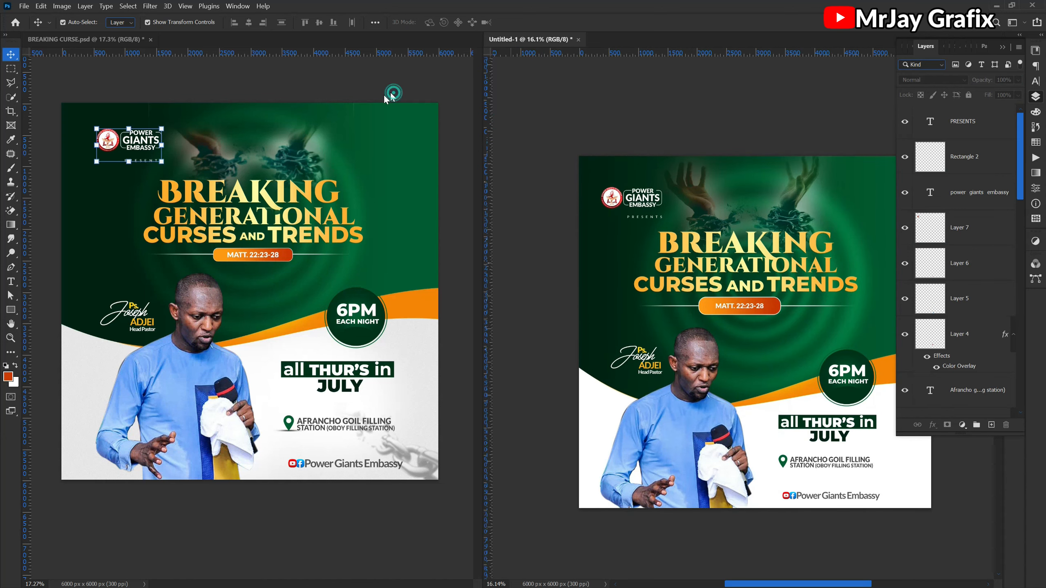
pyautogui.scroll(1, 387, 91)
pyautogui.click(148, 36)
pyautogui.click(145, 39)
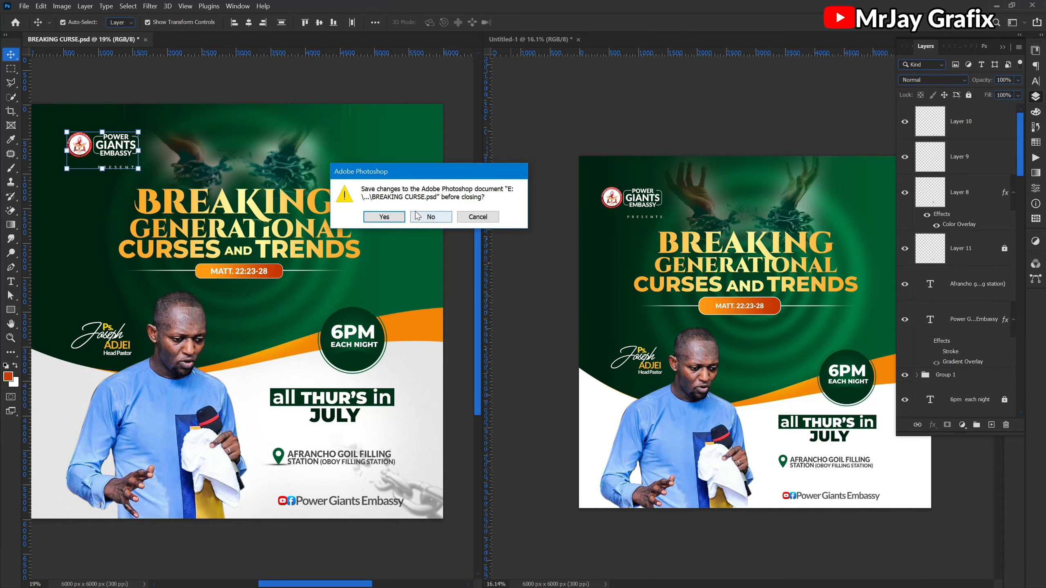
pyautogui.click(430, 216)
pyautogui.scroll(3, 440, 279)
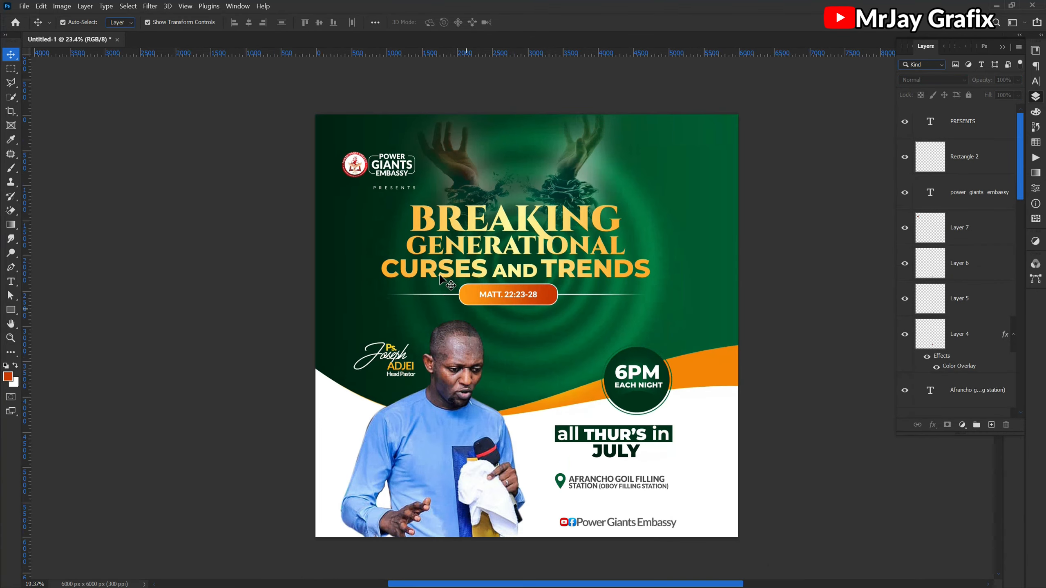
pyautogui.scroll(-1, 420, 359)
pyautogui.scroll(1, 420, 370)
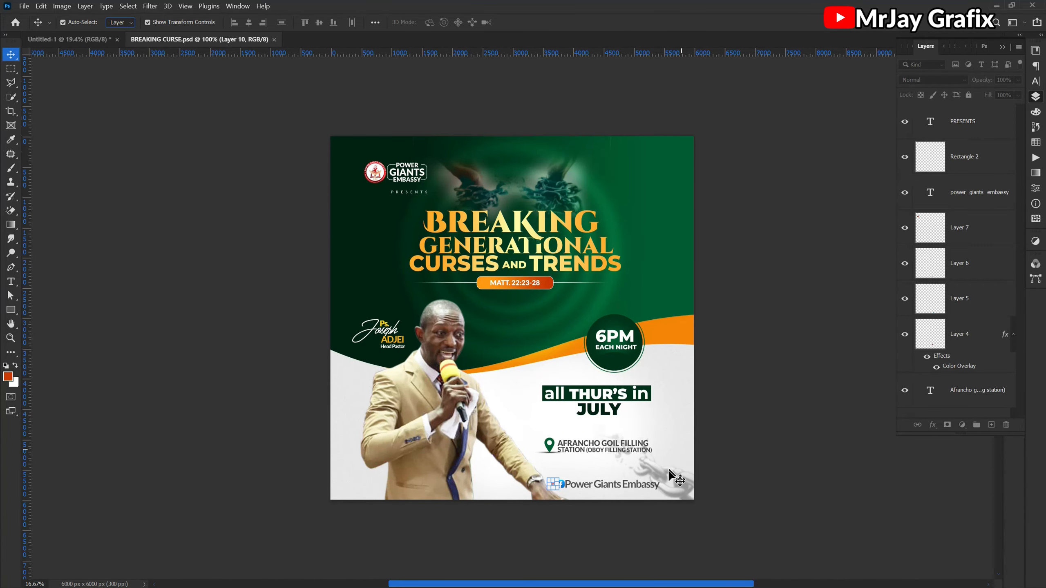
# Step: Select the faded broken-chain image, Layer 13, in the reopened BREAKING CURSE.psd and unlock its layer
pyautogui.click(669, 472)
pyautogui.click(668, 472)
pyautogui.rightClick(672, 472)
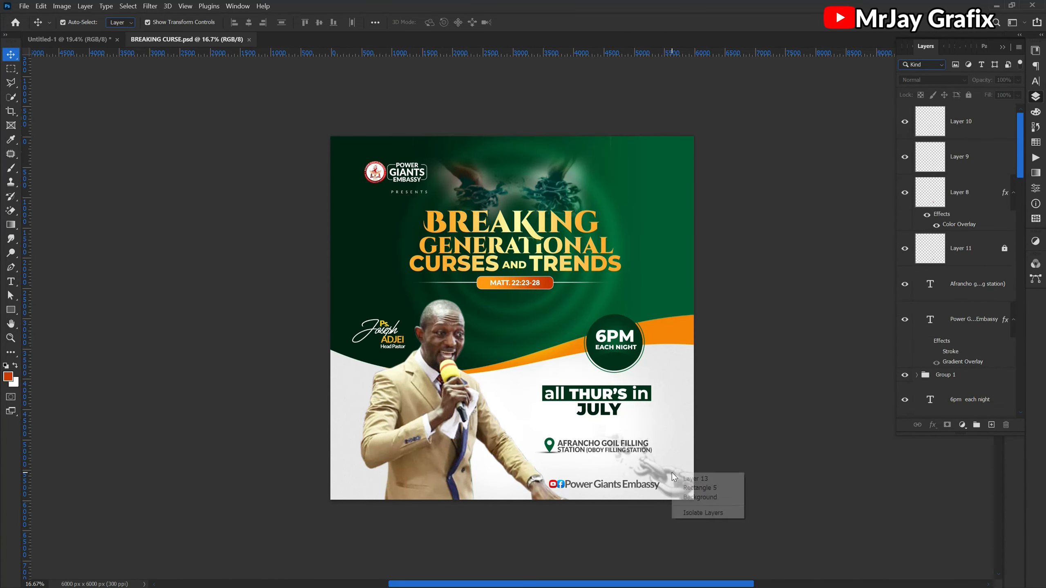
pyautogui.click(696, 479)
pyautogui.click(969, 95)
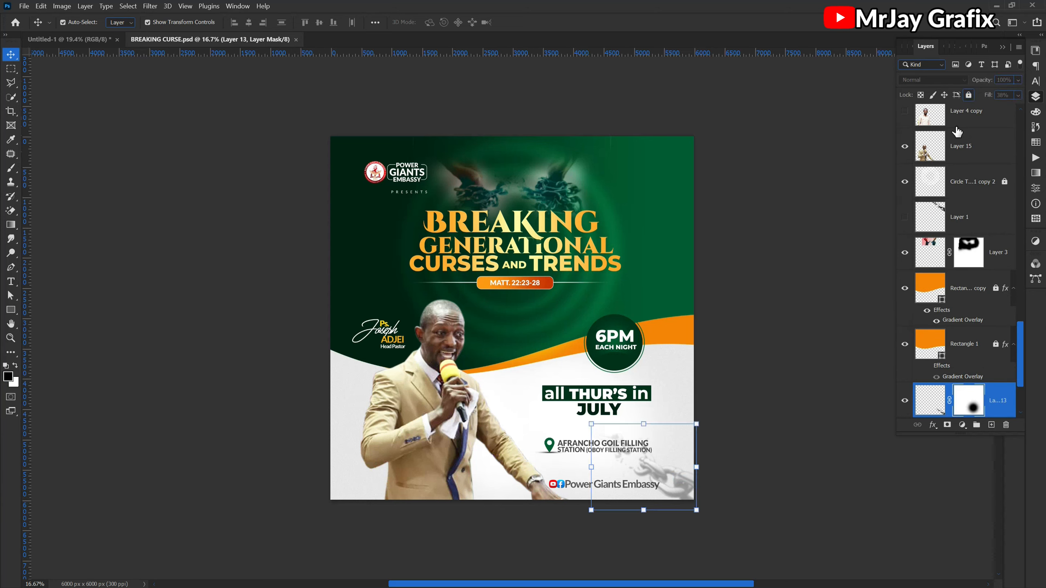
# Step: Copy the faded chain image with its mask into the new flyer and position it in the artwork's lower-right corner
pyautogui.moveTo(680, 474); pyautogui.dragTo(518, 389)
pyautogui.moveTo(731, 538); pyautogui.dragTo(729, 534)
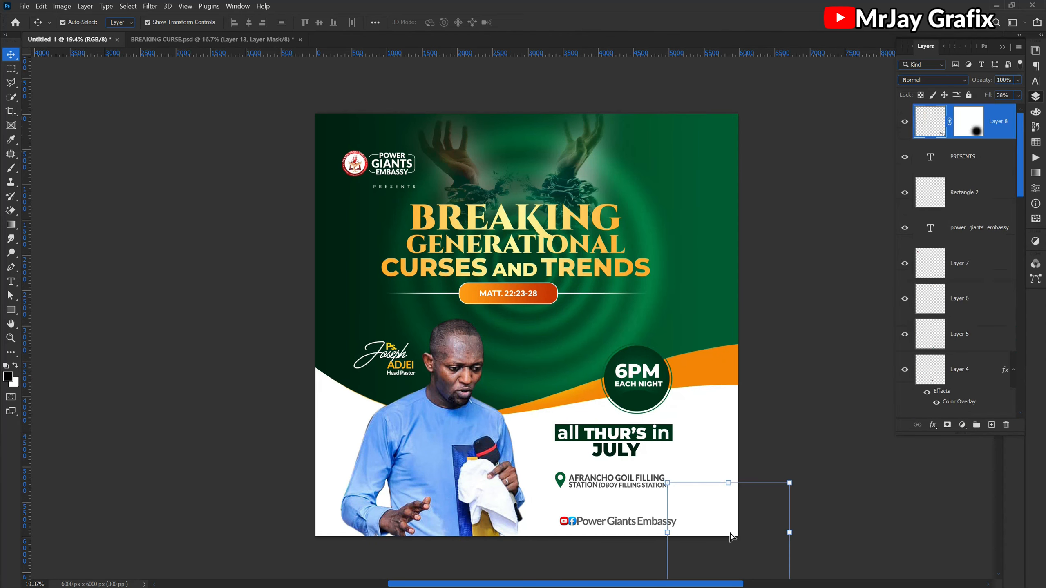
pyautogui.moveTo(694, 503); pyautogui.dragTo(661, 482)
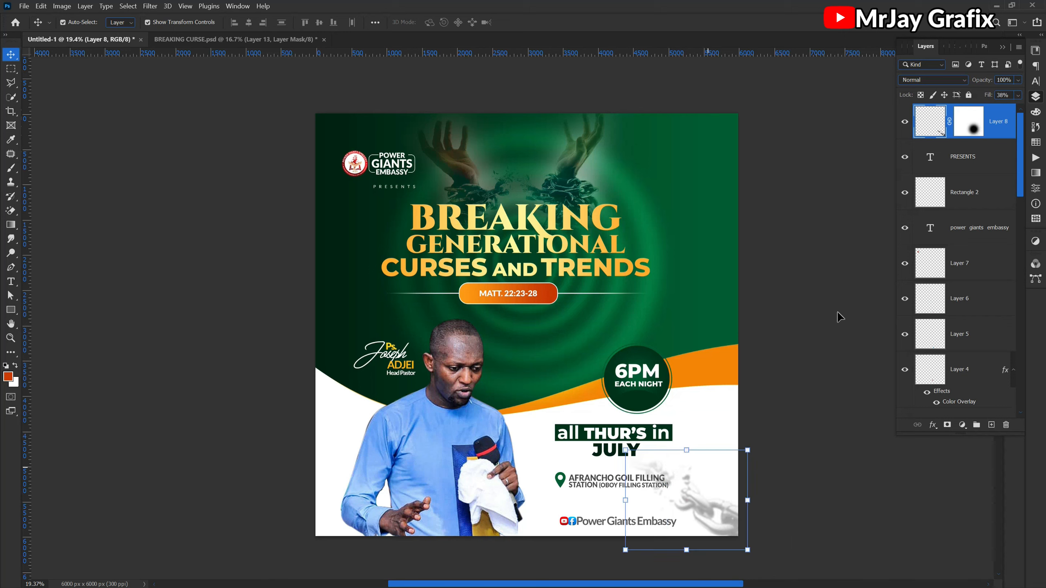
# Step: Move the chain's layer down the stack to sit between the masked hands layer and the circle texture, then deselect it
pyautogui.moveTo(930, 124); pyautogui.dragTo(918, 248)
pyautogui.click(824, 543)
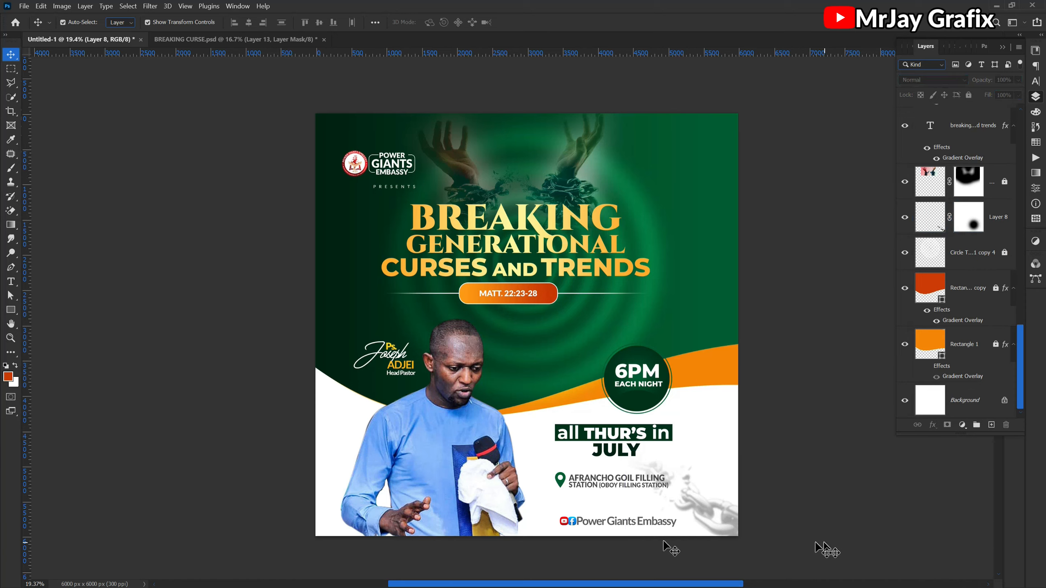
pyautogui.scroll(1, 243, 524)
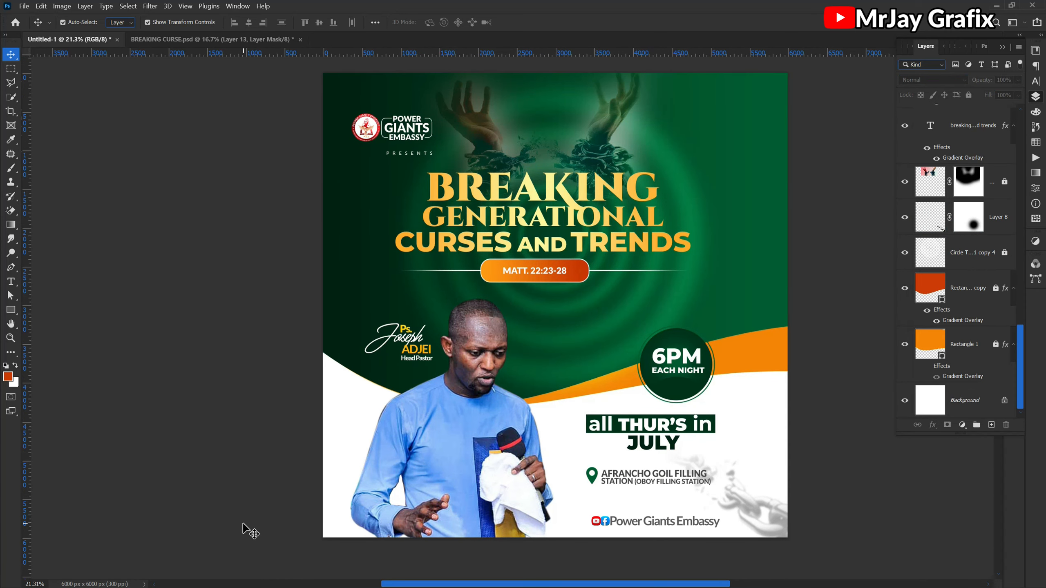